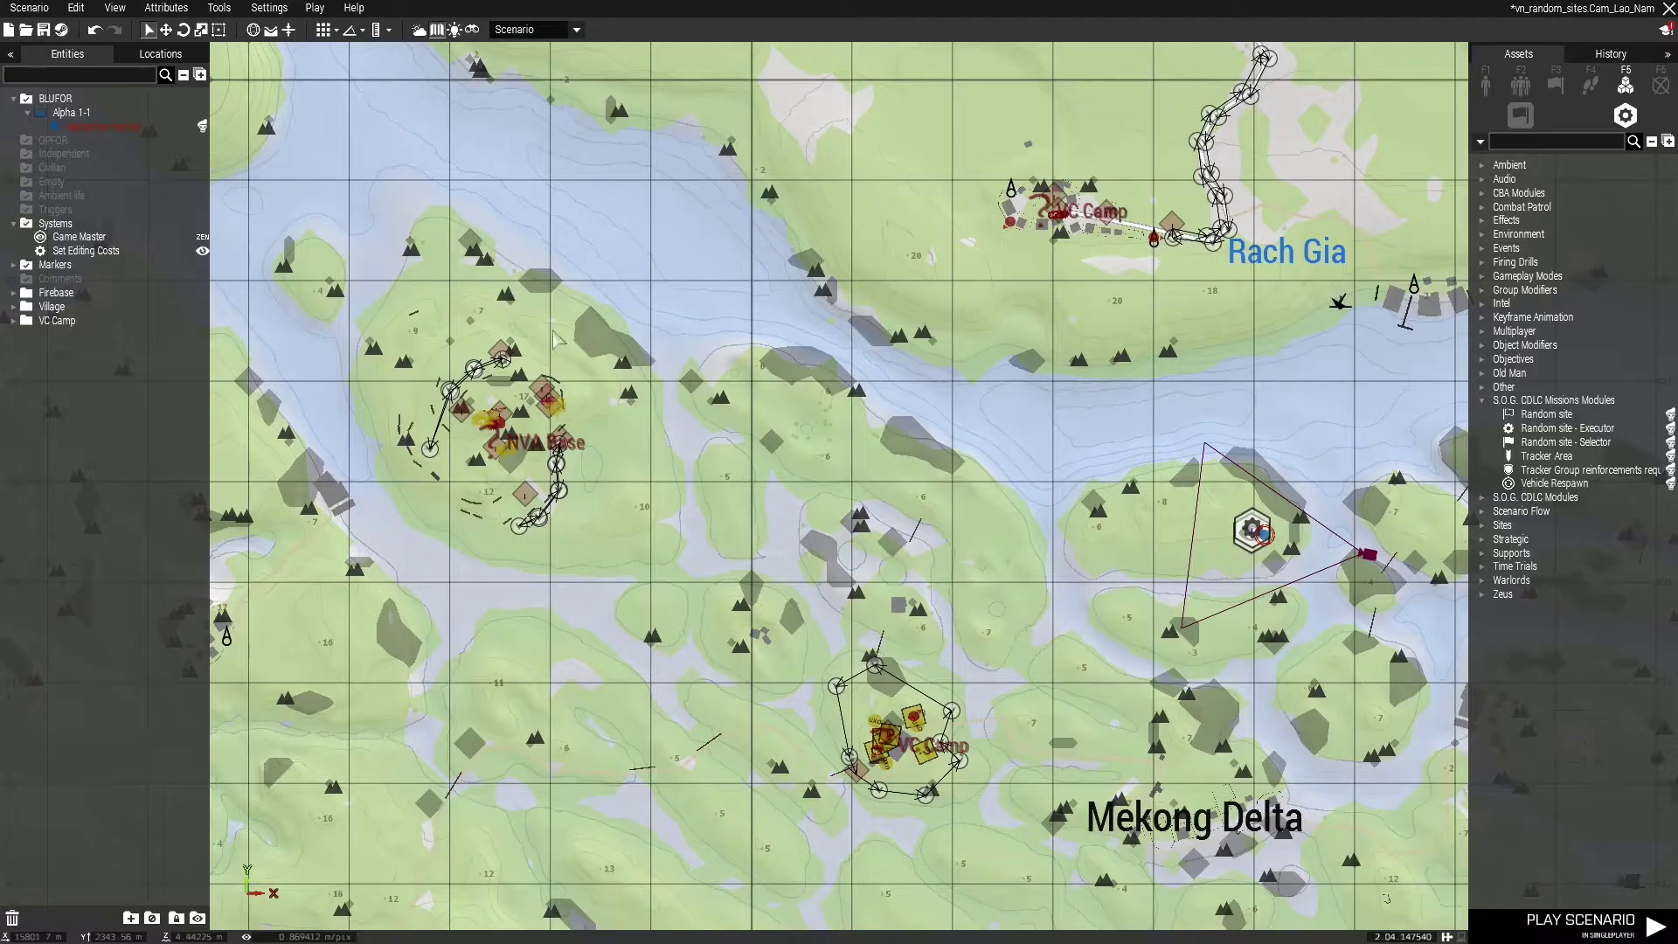
Switch from the map to the 3D view and examine the NVA base's trenches and positions.
key(m)
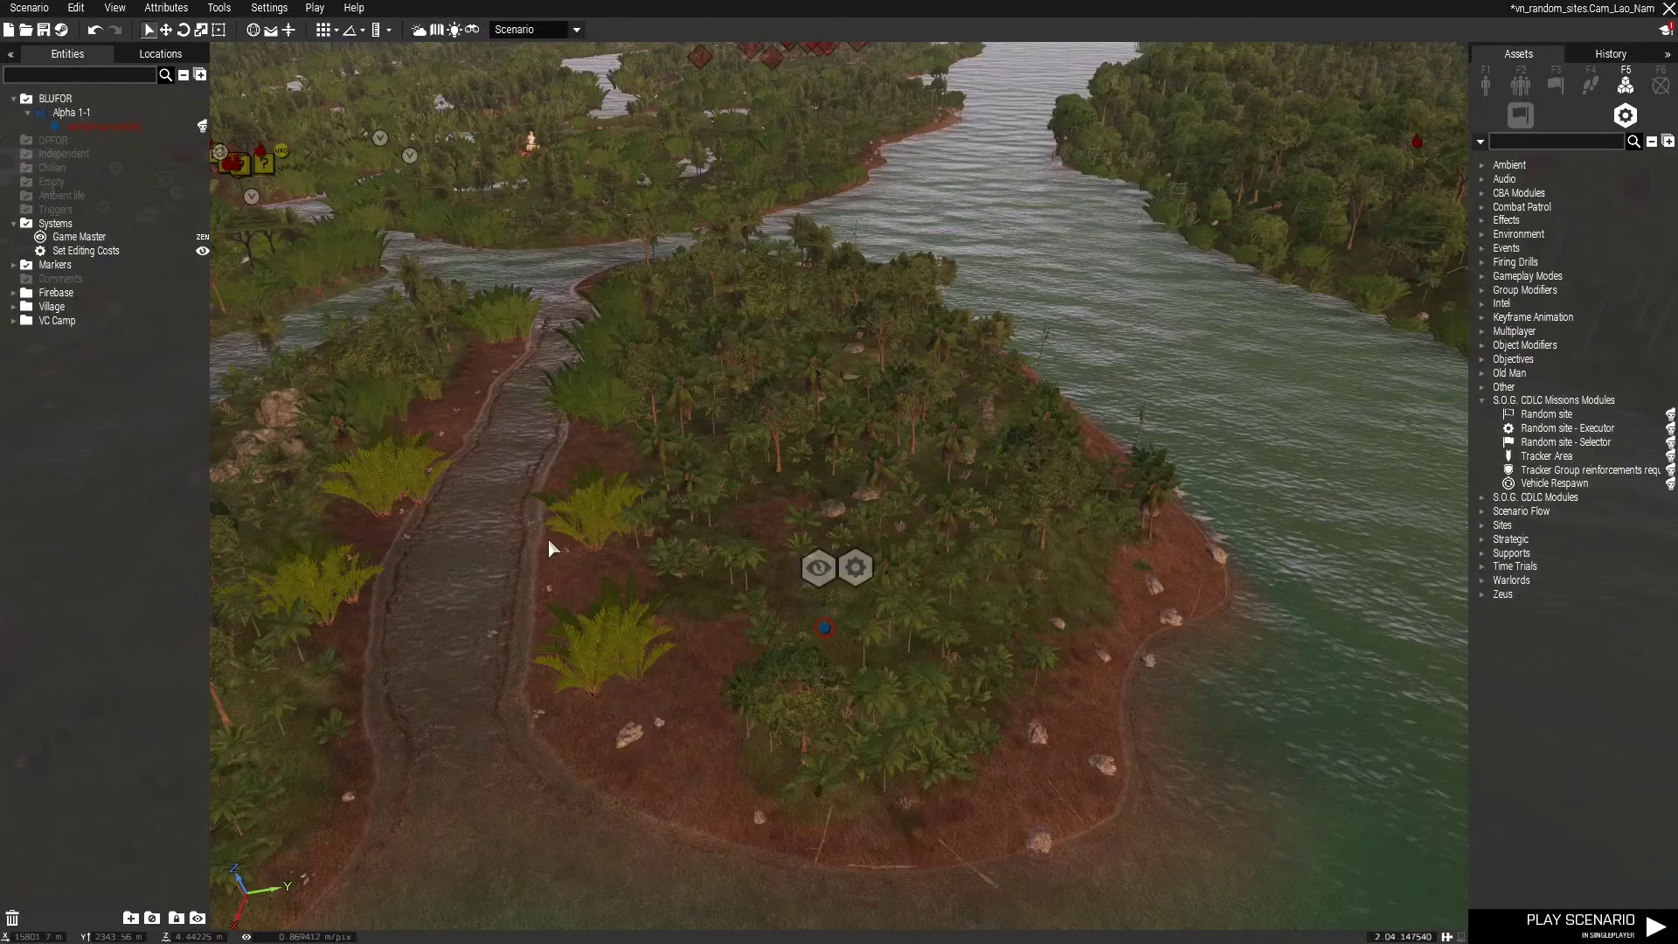
right_drag(850, 505, 1166, 731)
key(w)
key(w)
key(w)
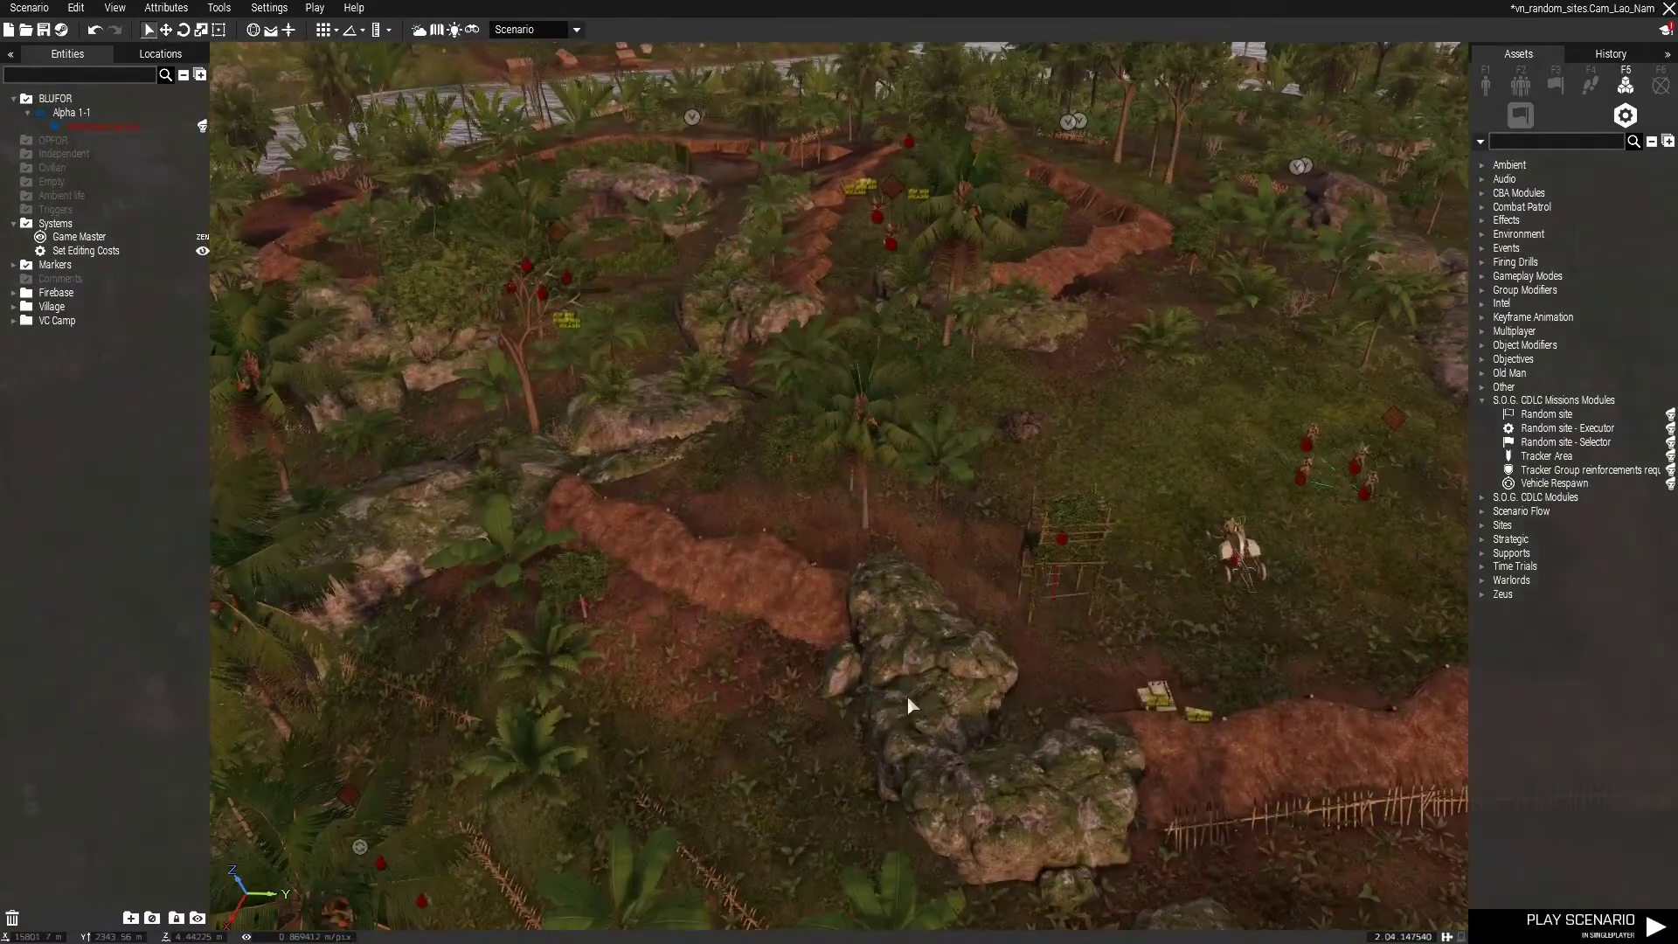
key(w)
Examine the VC camp around the temple ruins, including the tree platform, and return to an overview of the islands.
right_drag(907, 698, 250, 649)
key(w)
key(w)
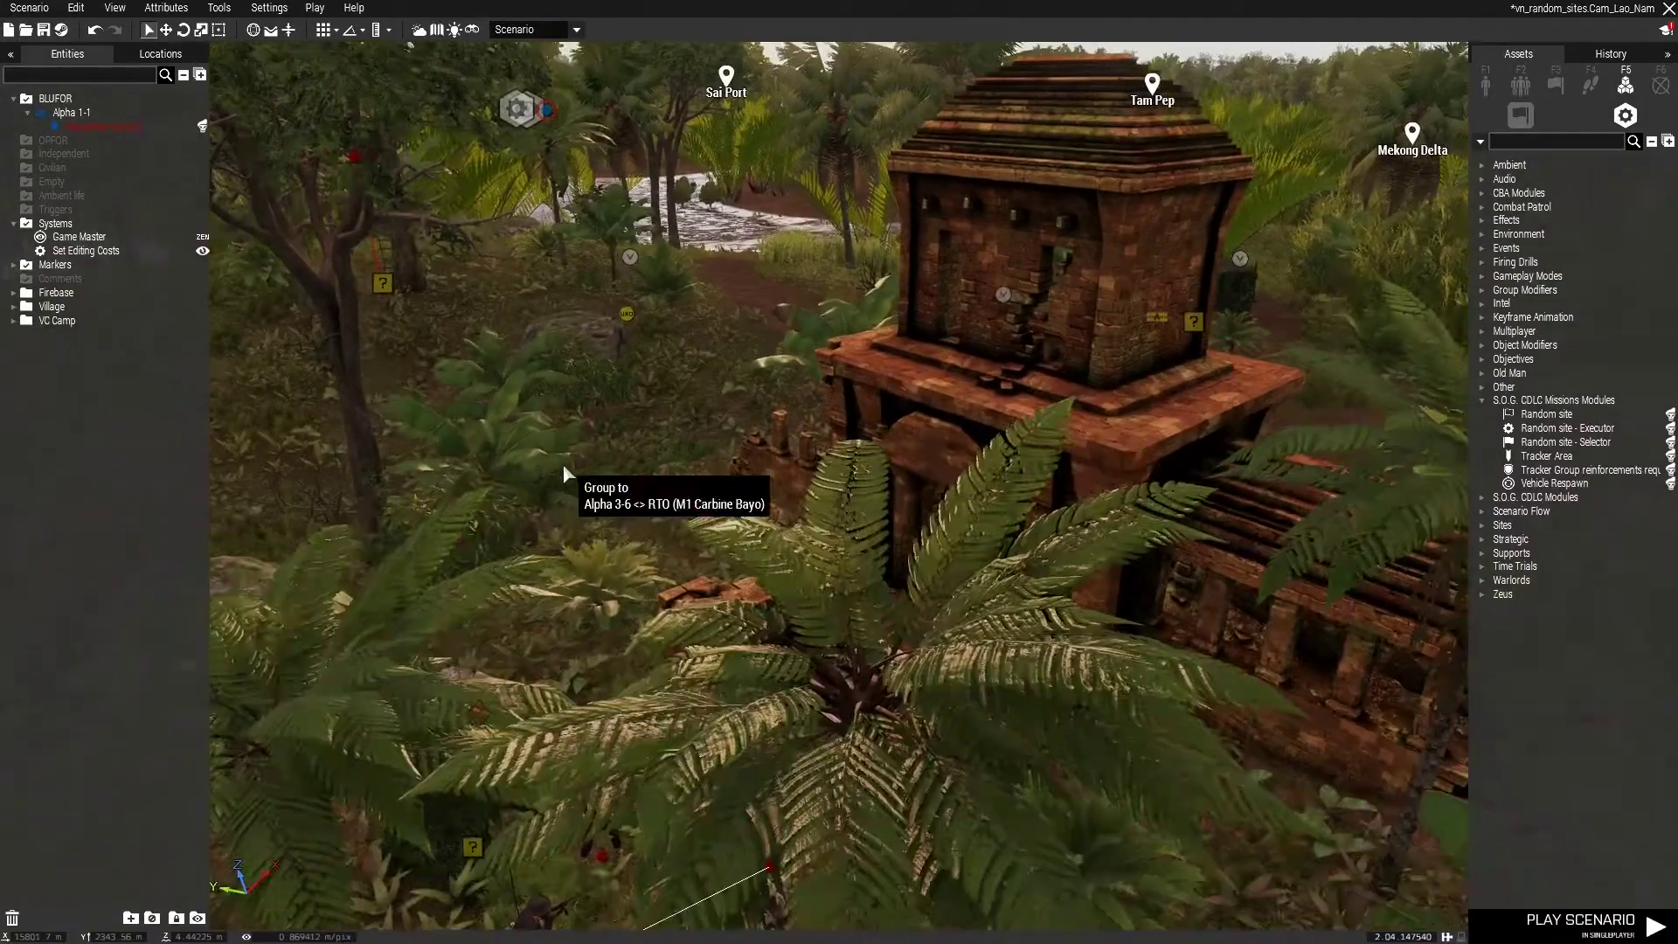
right_drag(565, 468, 228, 601)
key(d)
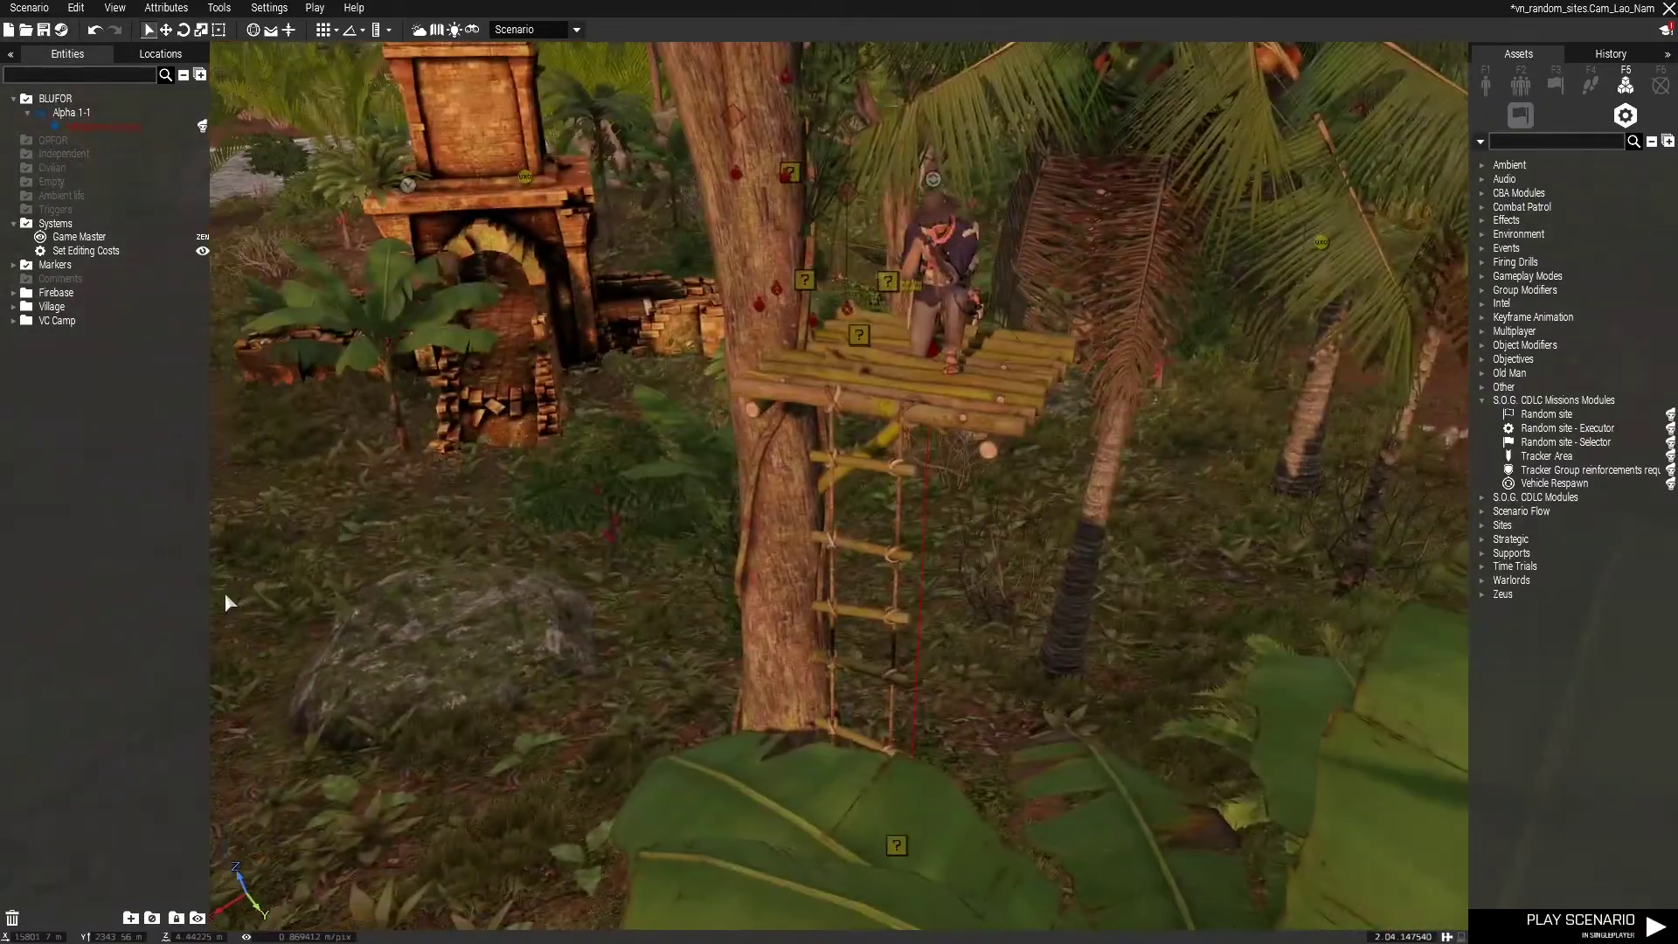
key(q)
right_drag(589, 651, 1040, 681)
key(s)
scroll(1124, 658, down, 10)
key(s)
key(d)
scroll(1041, 684, up, 3)
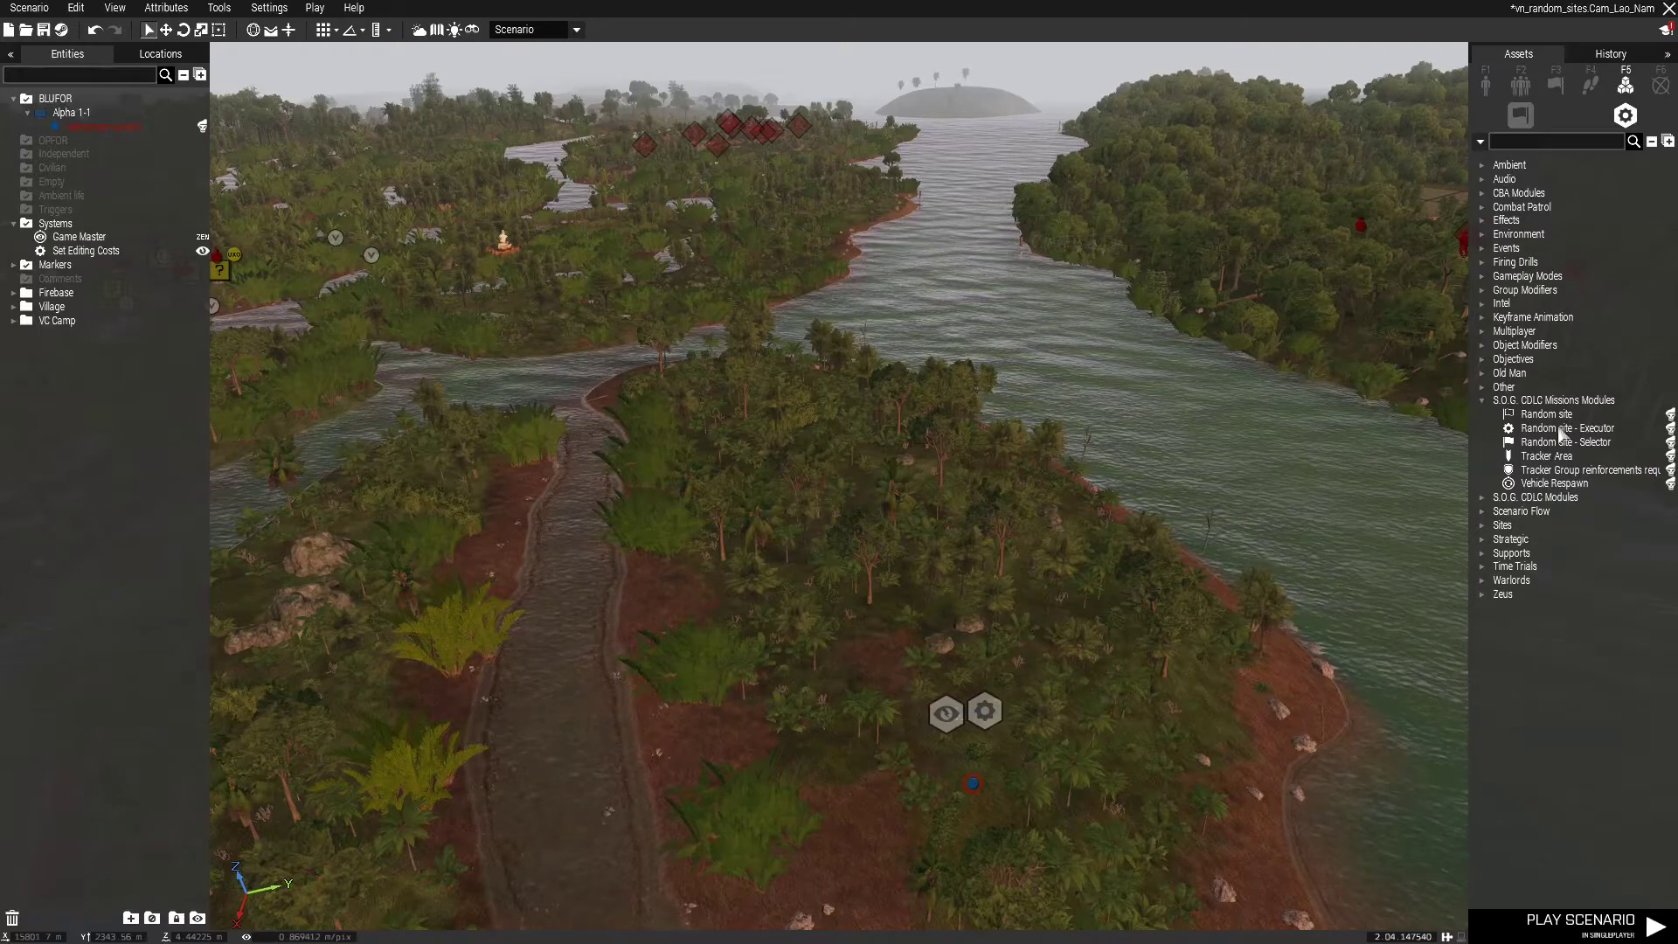
Expand the VC Camp layer and select all of its groups and objects.
right_drag(979, 466, 1046, 492)
key(w)
key(w)
key(a)
key(w)
key(s)
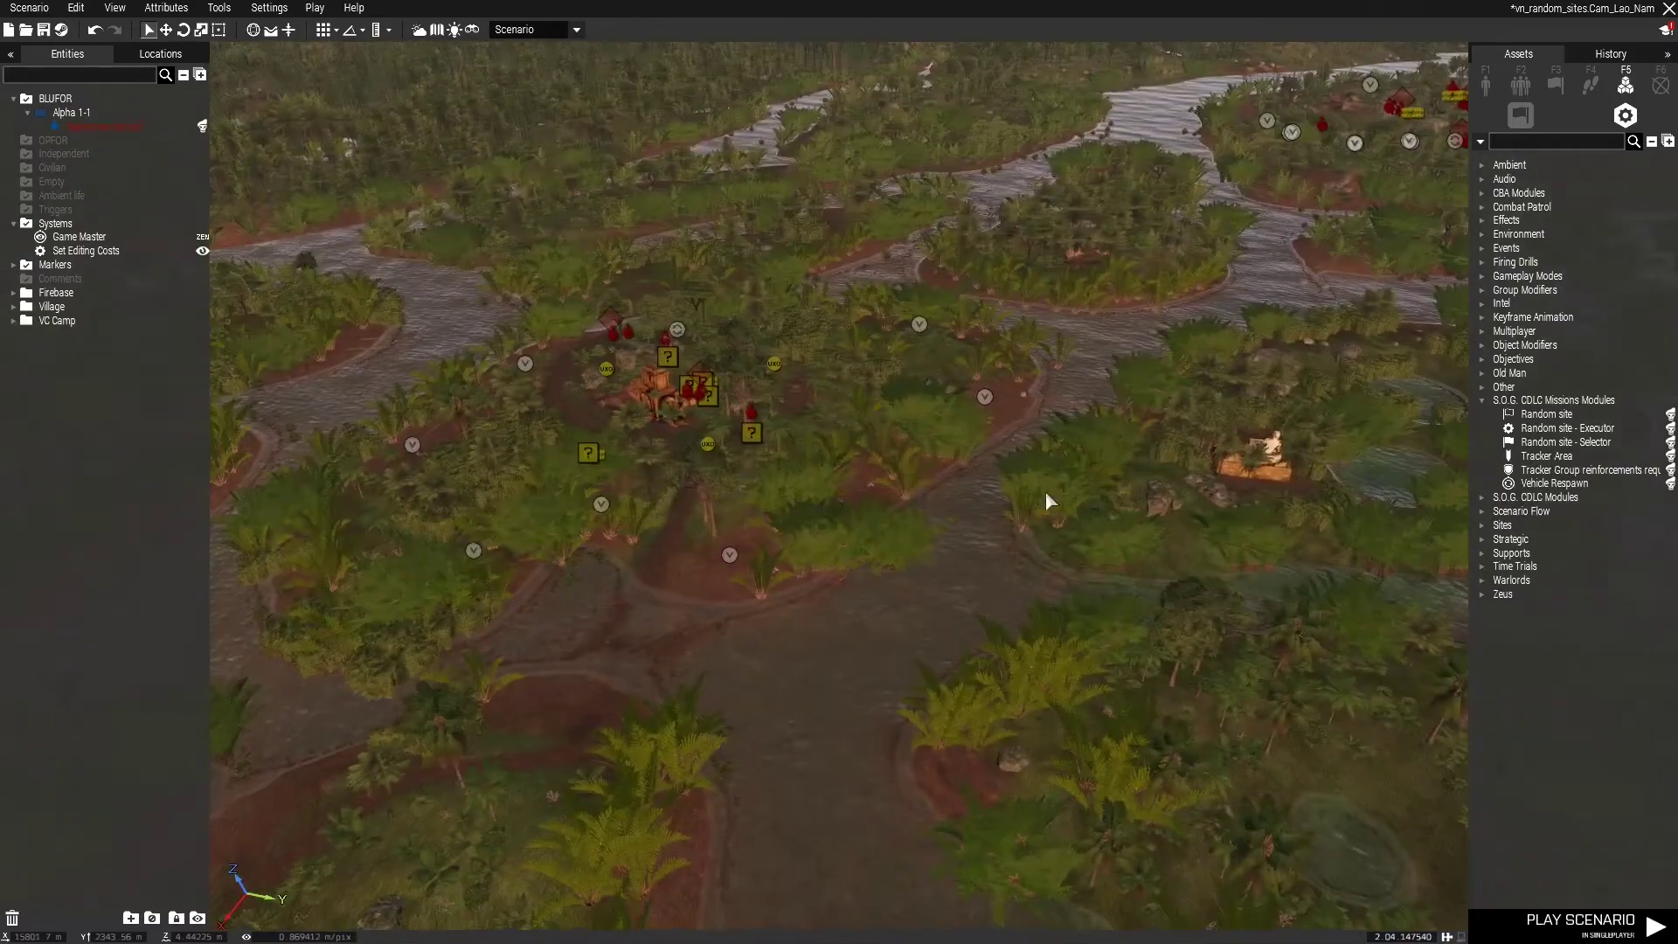
key(q)
key(z)
key(w)
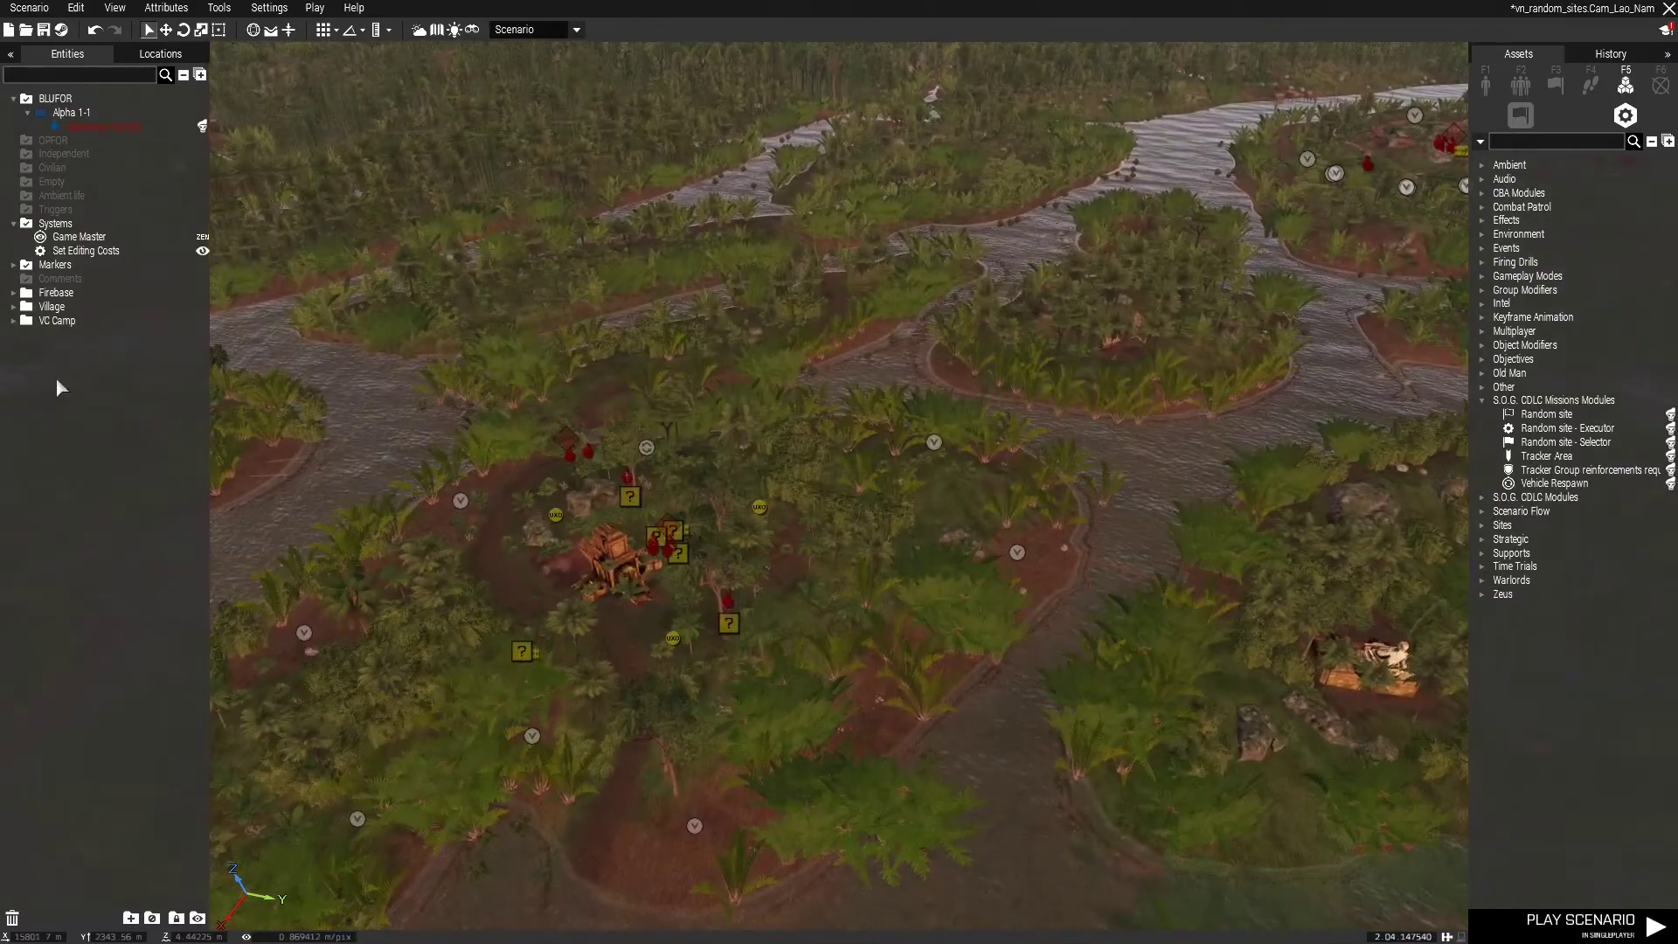
click(14, 325)
click(14, 322)
click(14, 323)
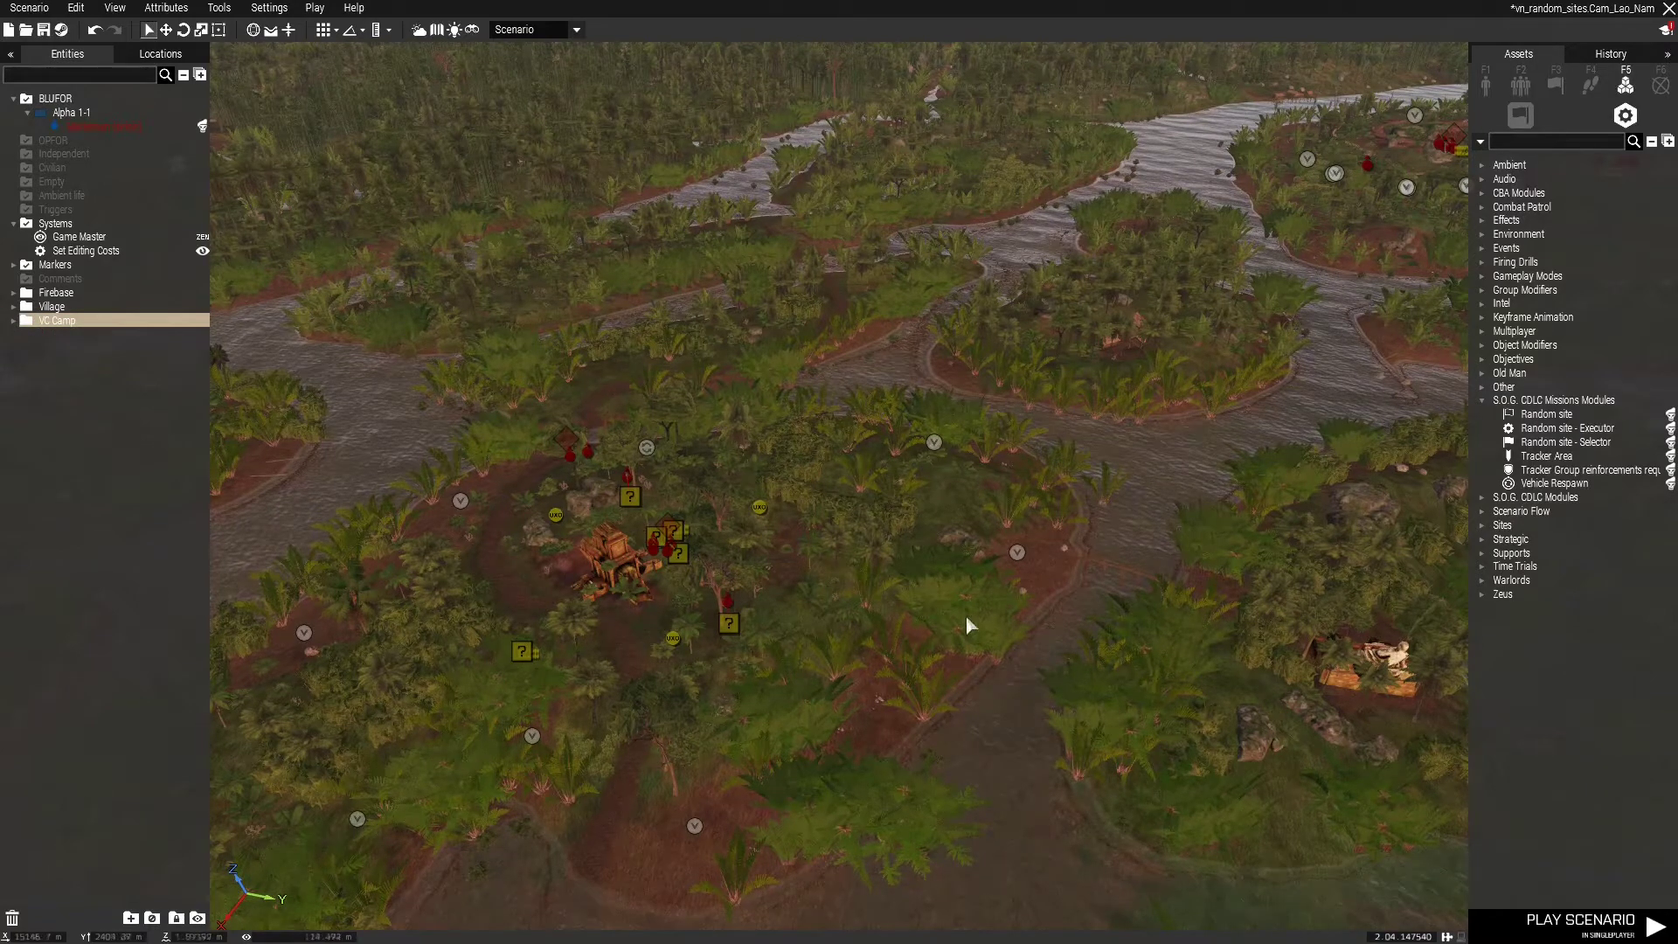
right_drag(966, 615, 895, 626)
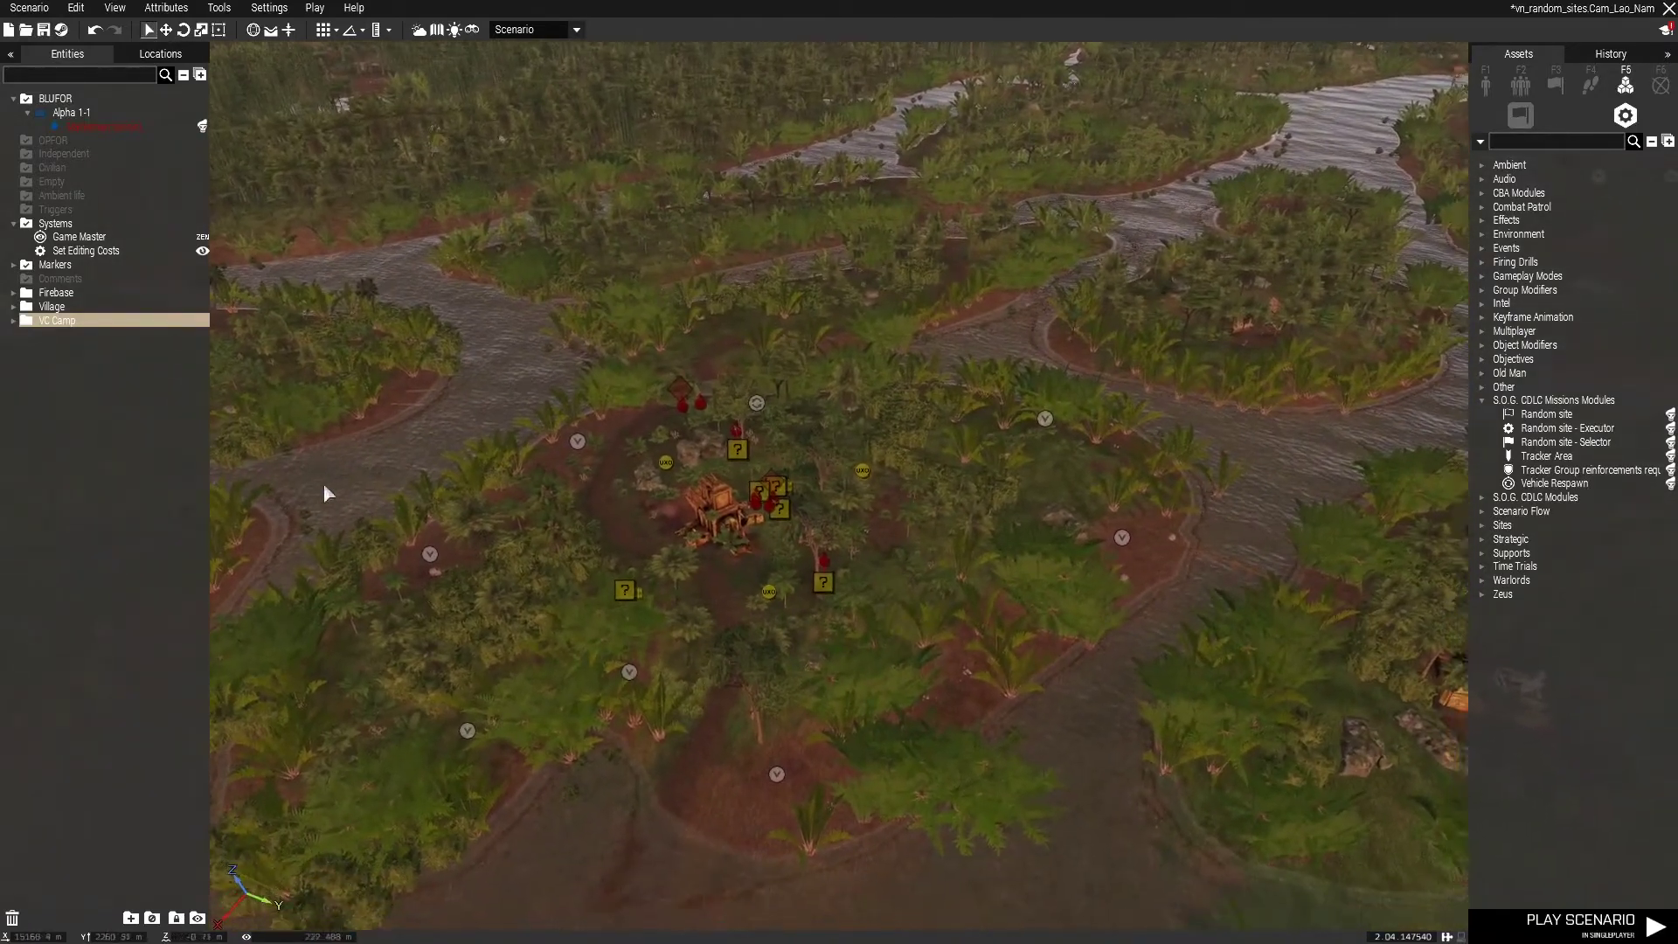
click(14, 322)
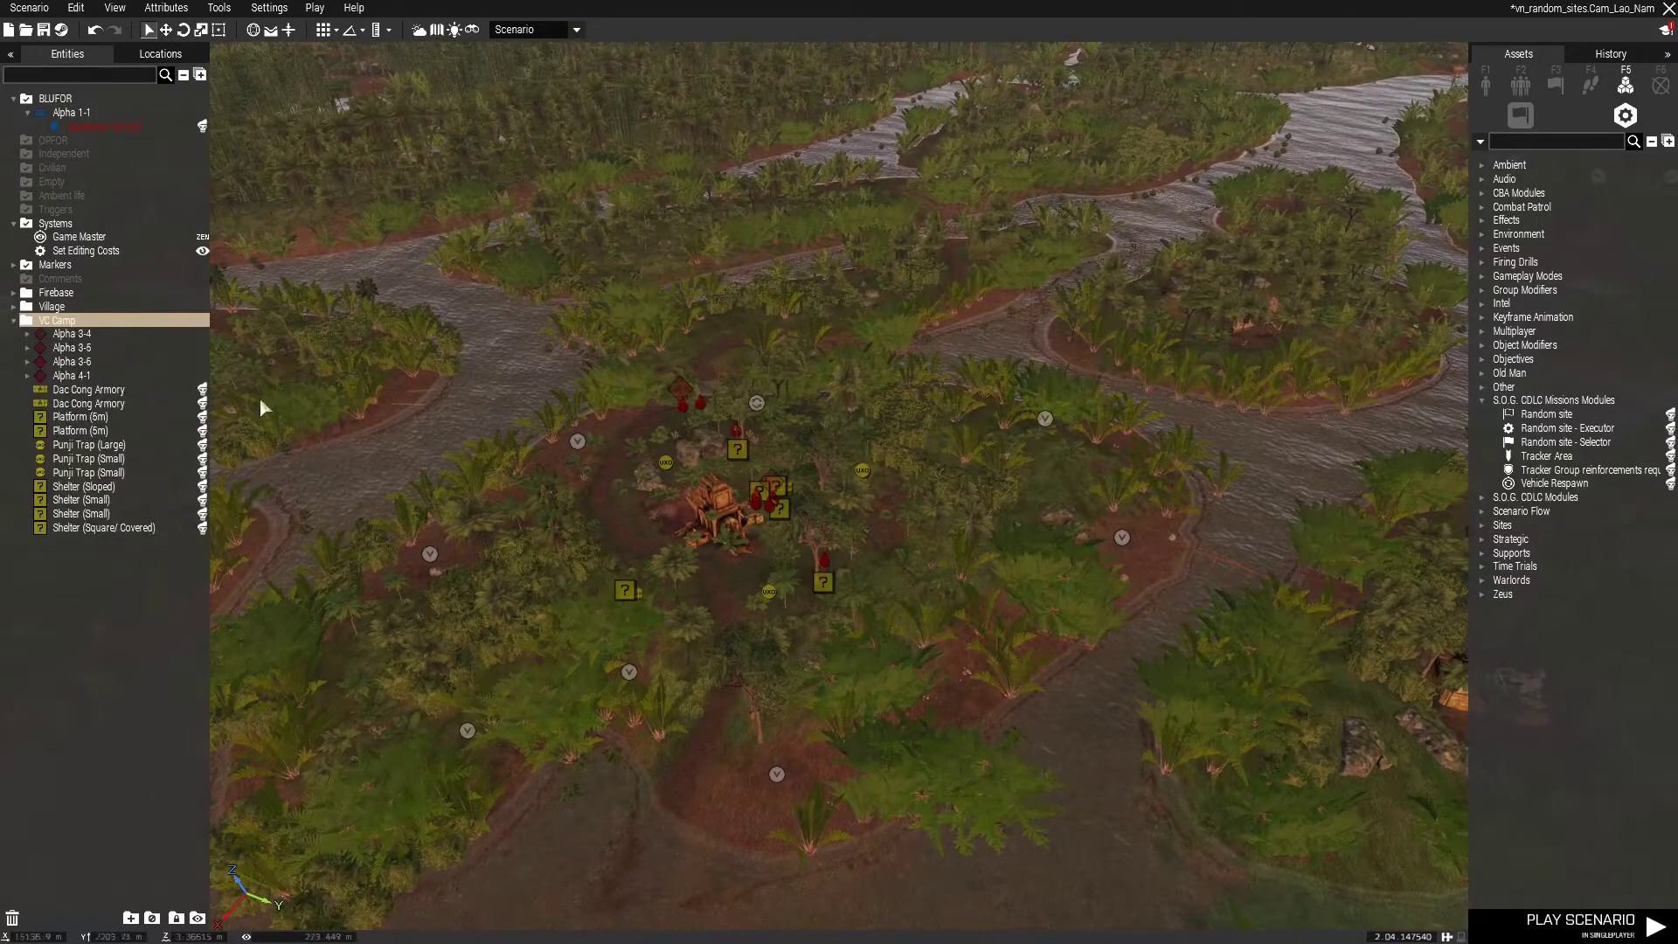
click(99, 338)
shift+click(142, 530)
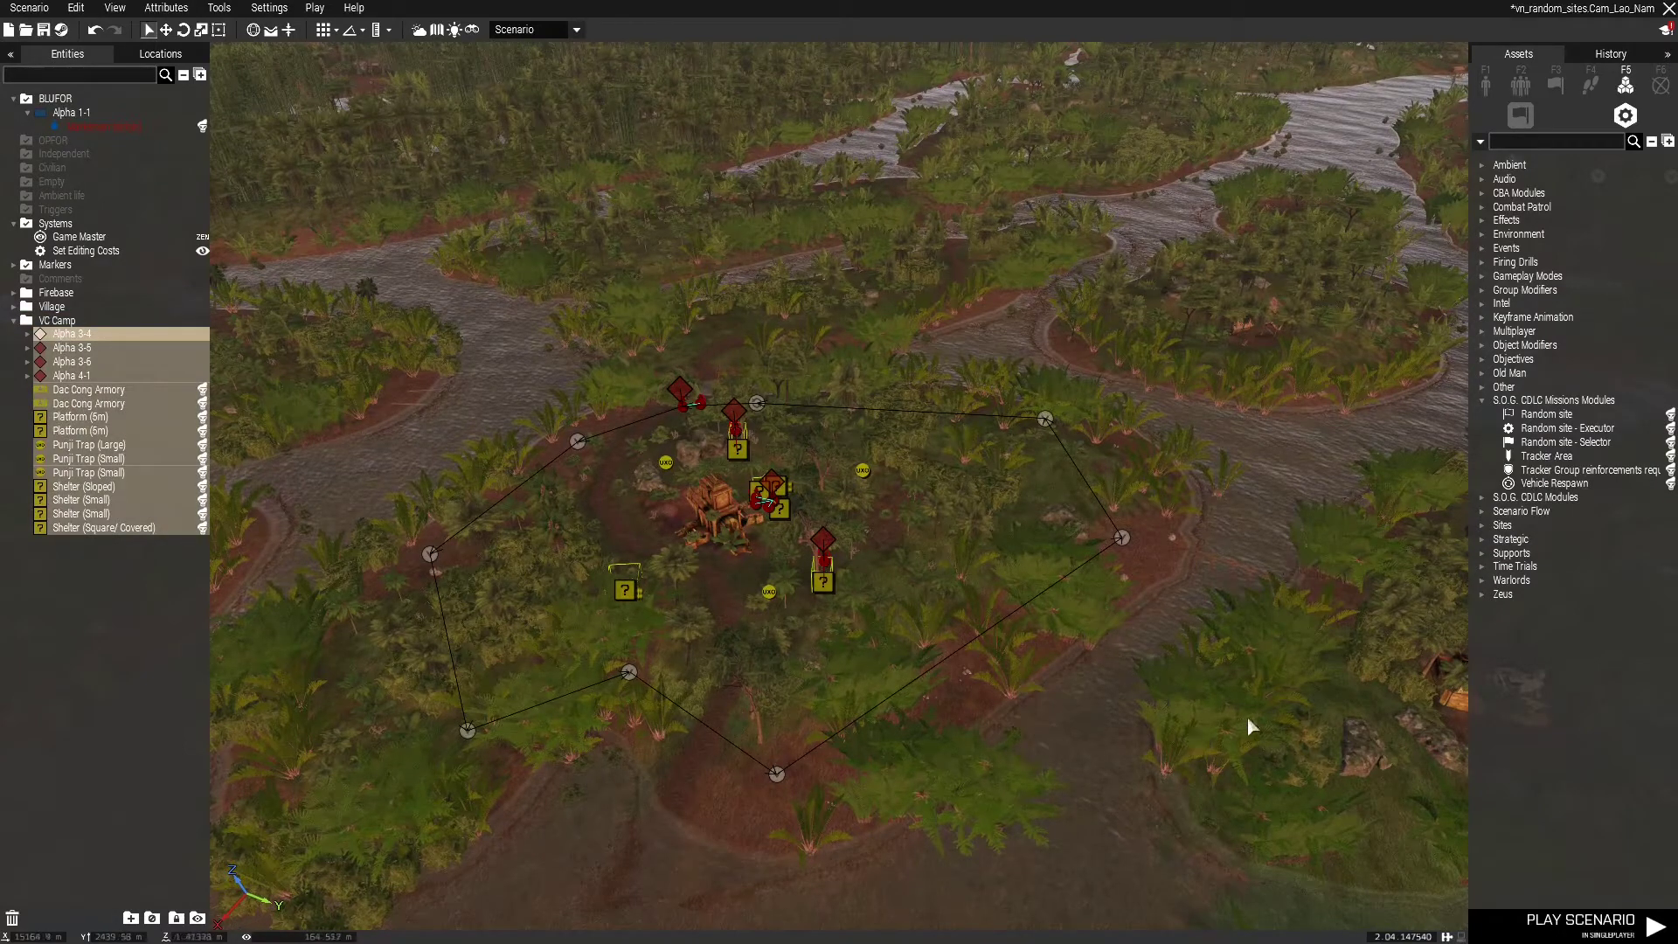
Place a Random site module at the edge of the VC camp island and adjust its position along the shoreline.
click(1545, 414)
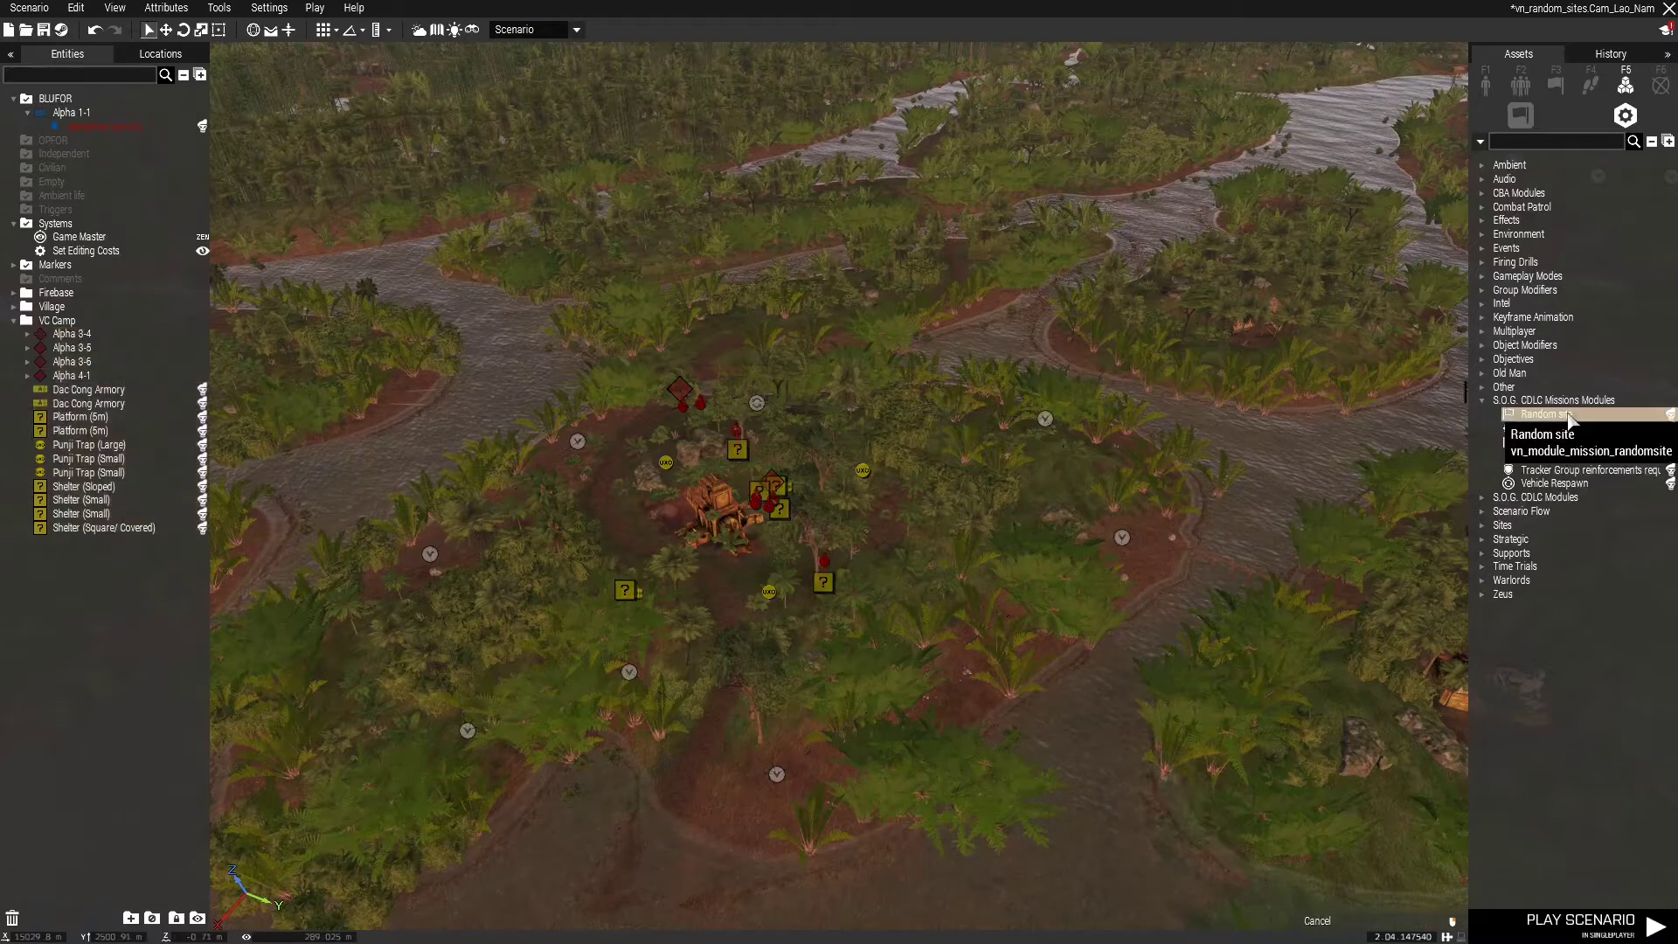
click(1021, 644)
click(974, 741)
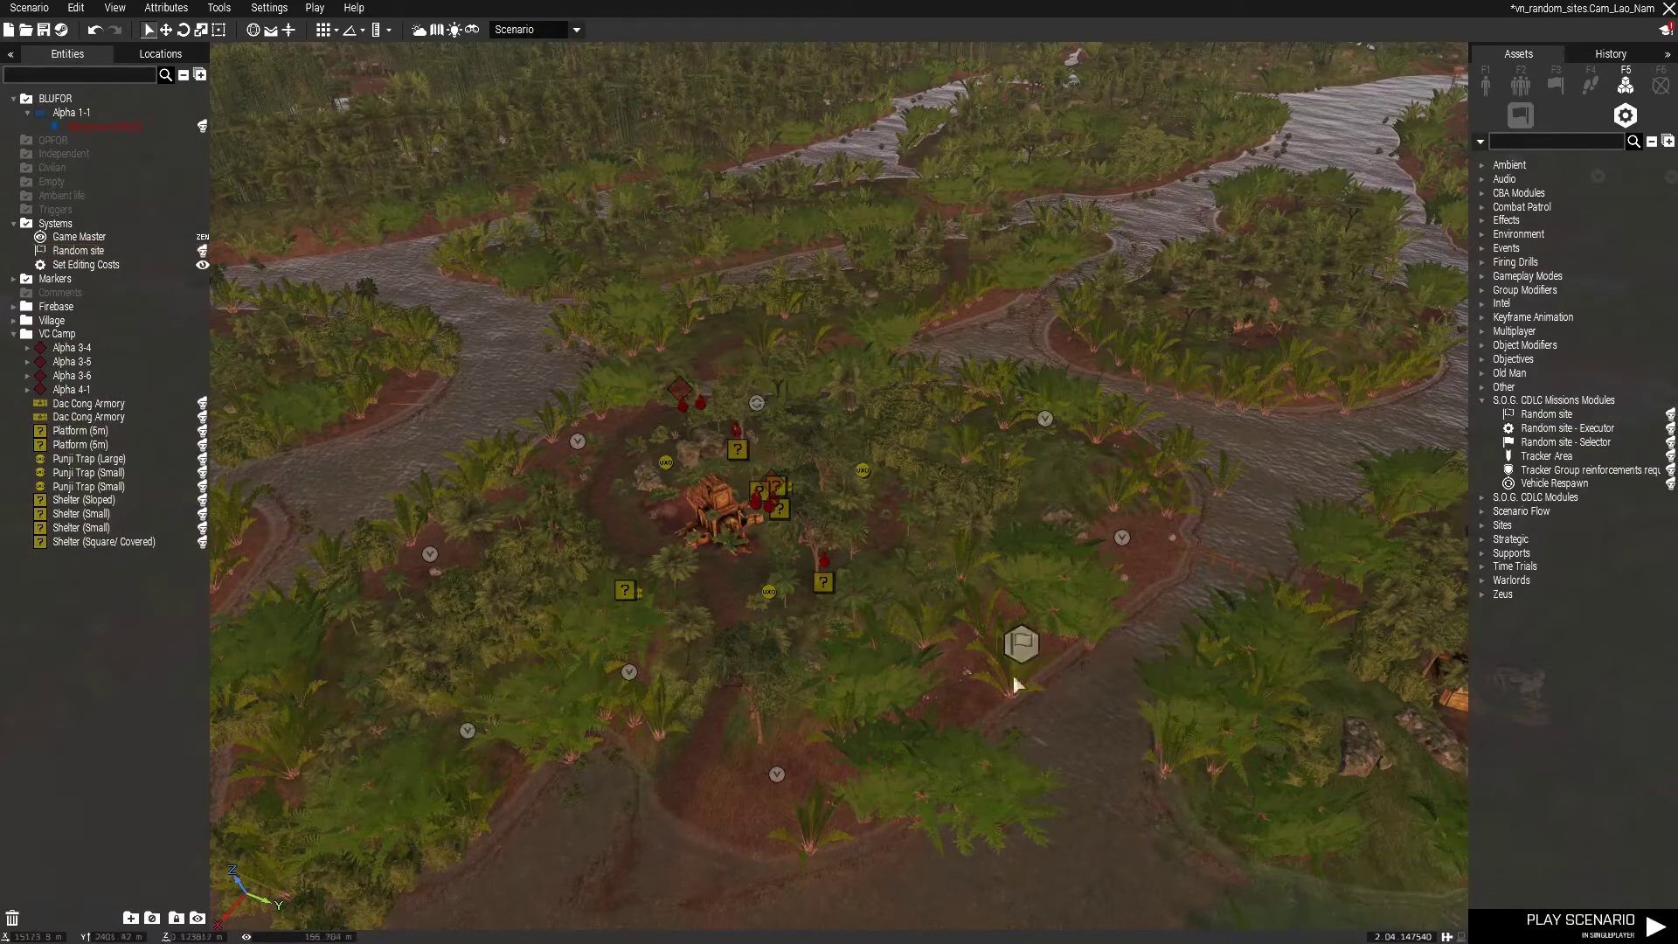
drag(1021, 645, 1056, 695)
click(1041, 770)
key(d)
scroll(905, 790, up, 2)
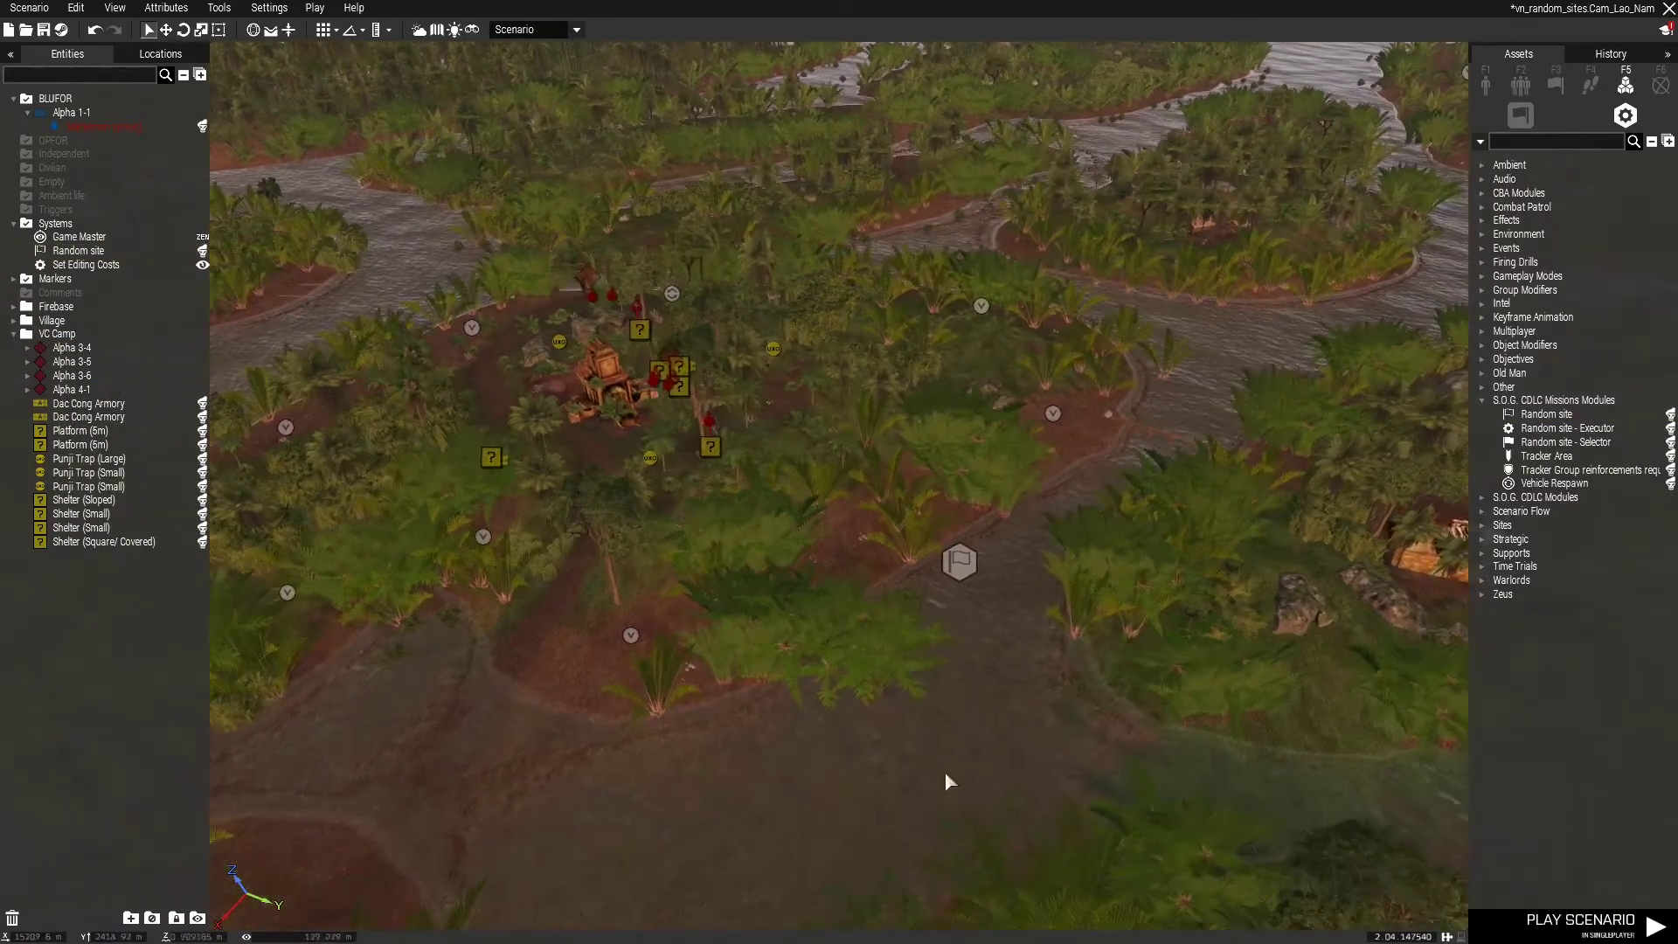
key(d)
right_drag(913, 735, 883, 753)
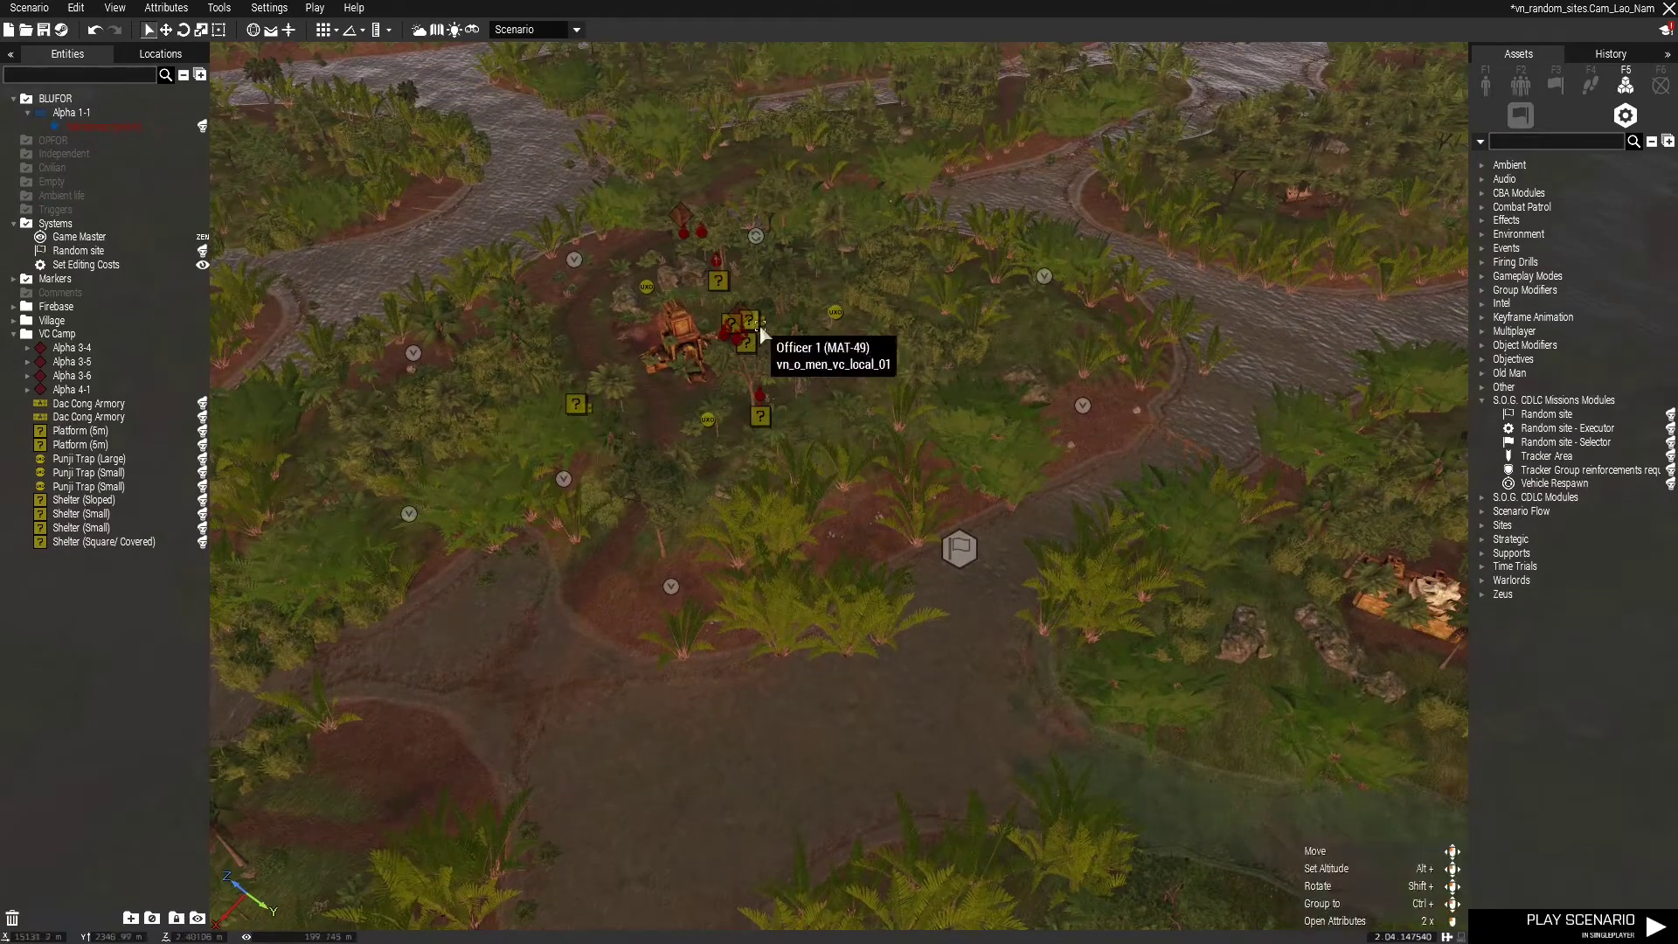
scroll(944, 455, down, 3)
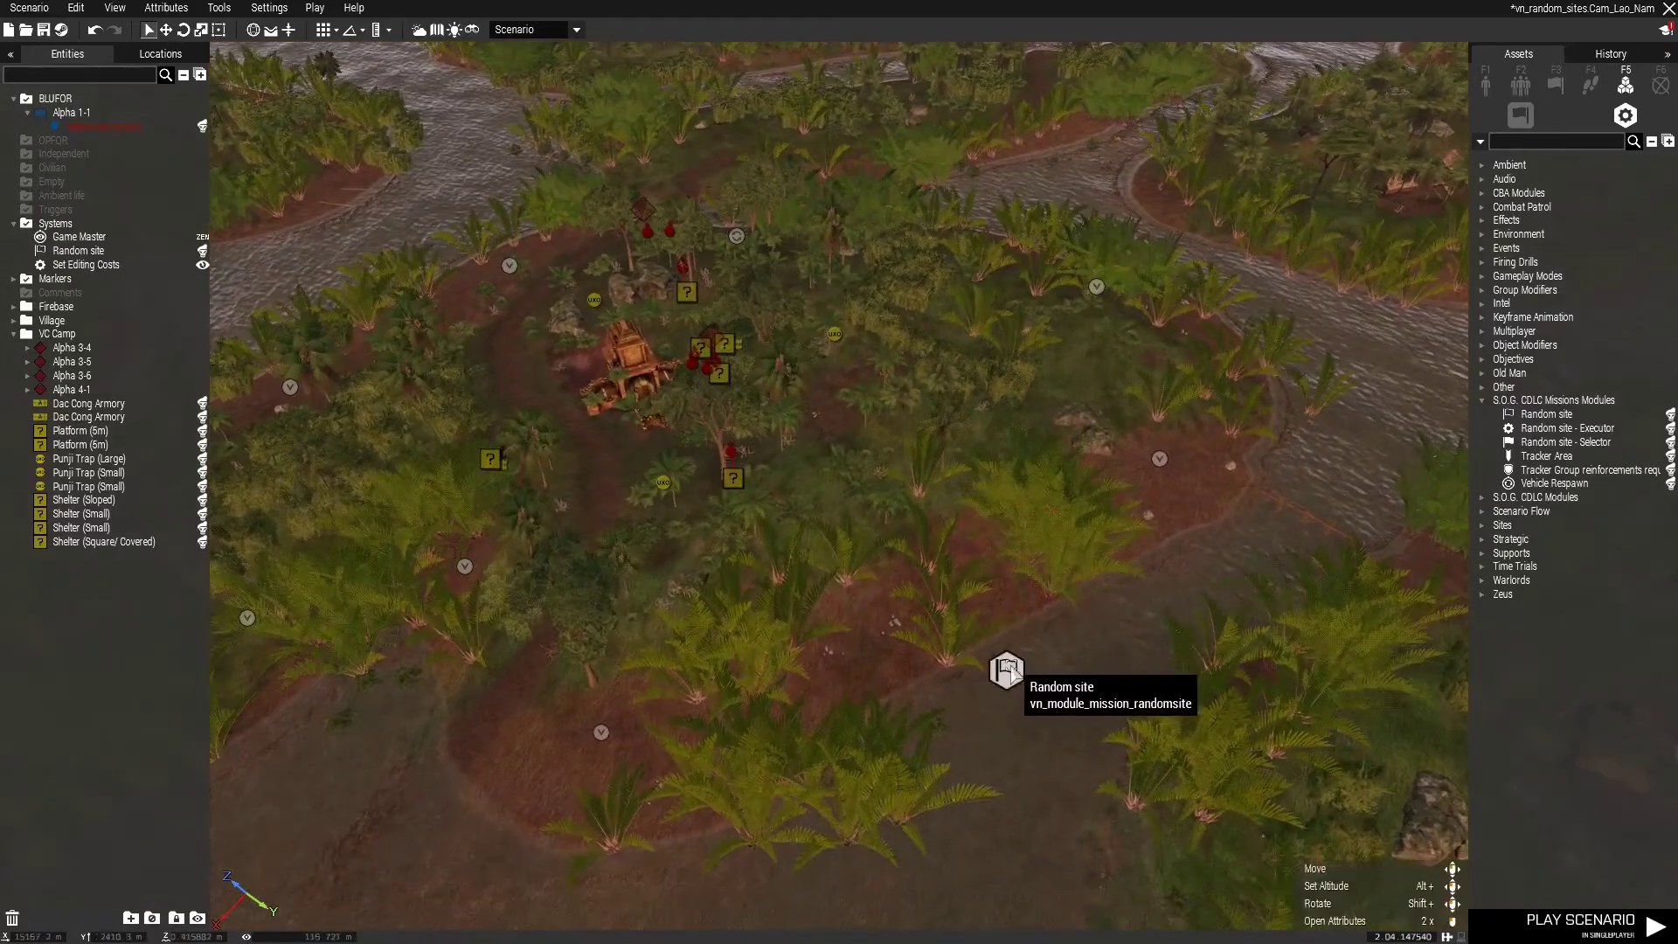
click(975, 615)
drag(976, 614, 996, 627)
Expand the groups Alpha 3-4, 3-5, 3-6 and 4-1 in the VC Camp layer to list their units.
right_drag(1035, 808, 779, 789)
key(d)
key(w)
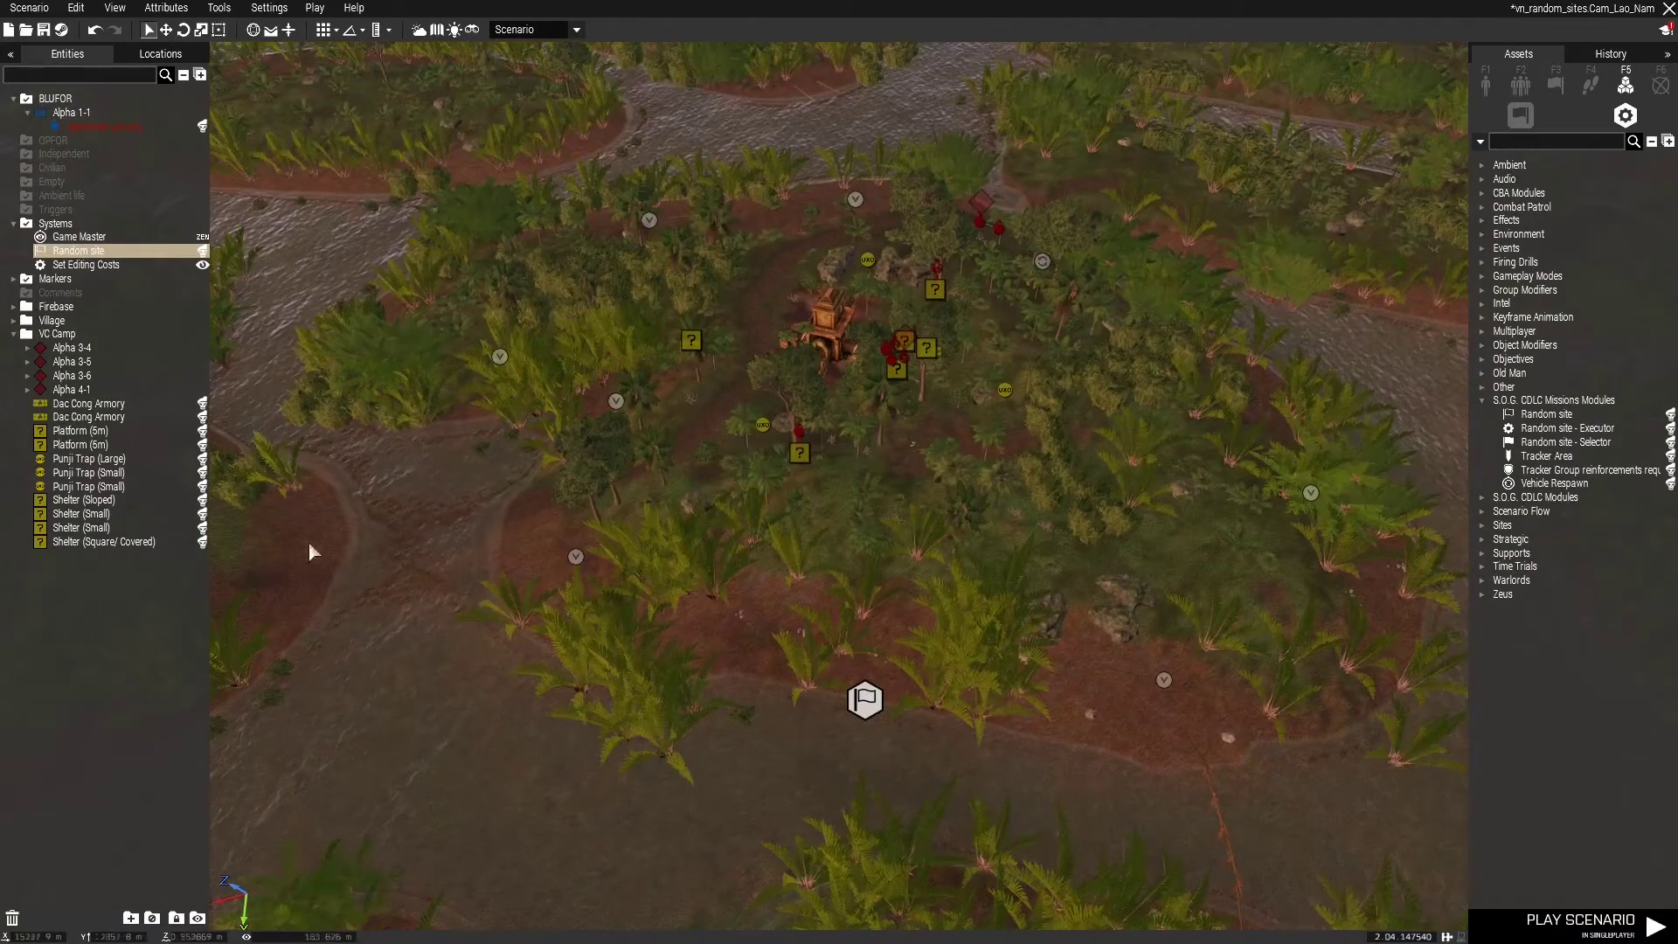
click(89, 349)
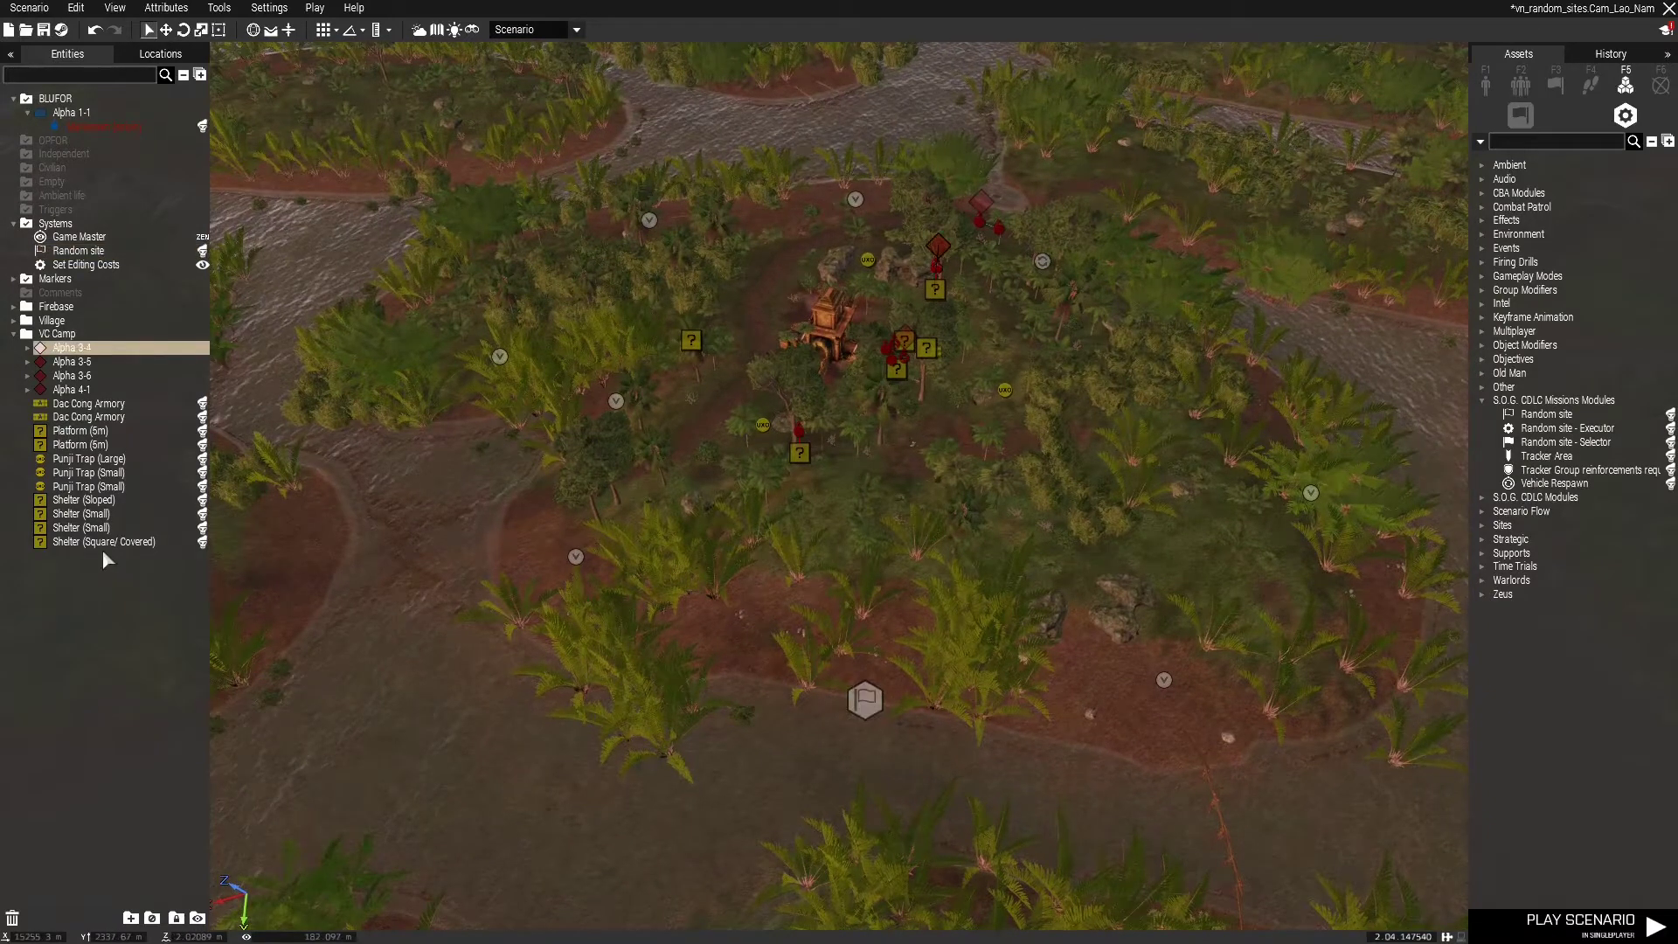
click(28, 349)
click(28, 376)
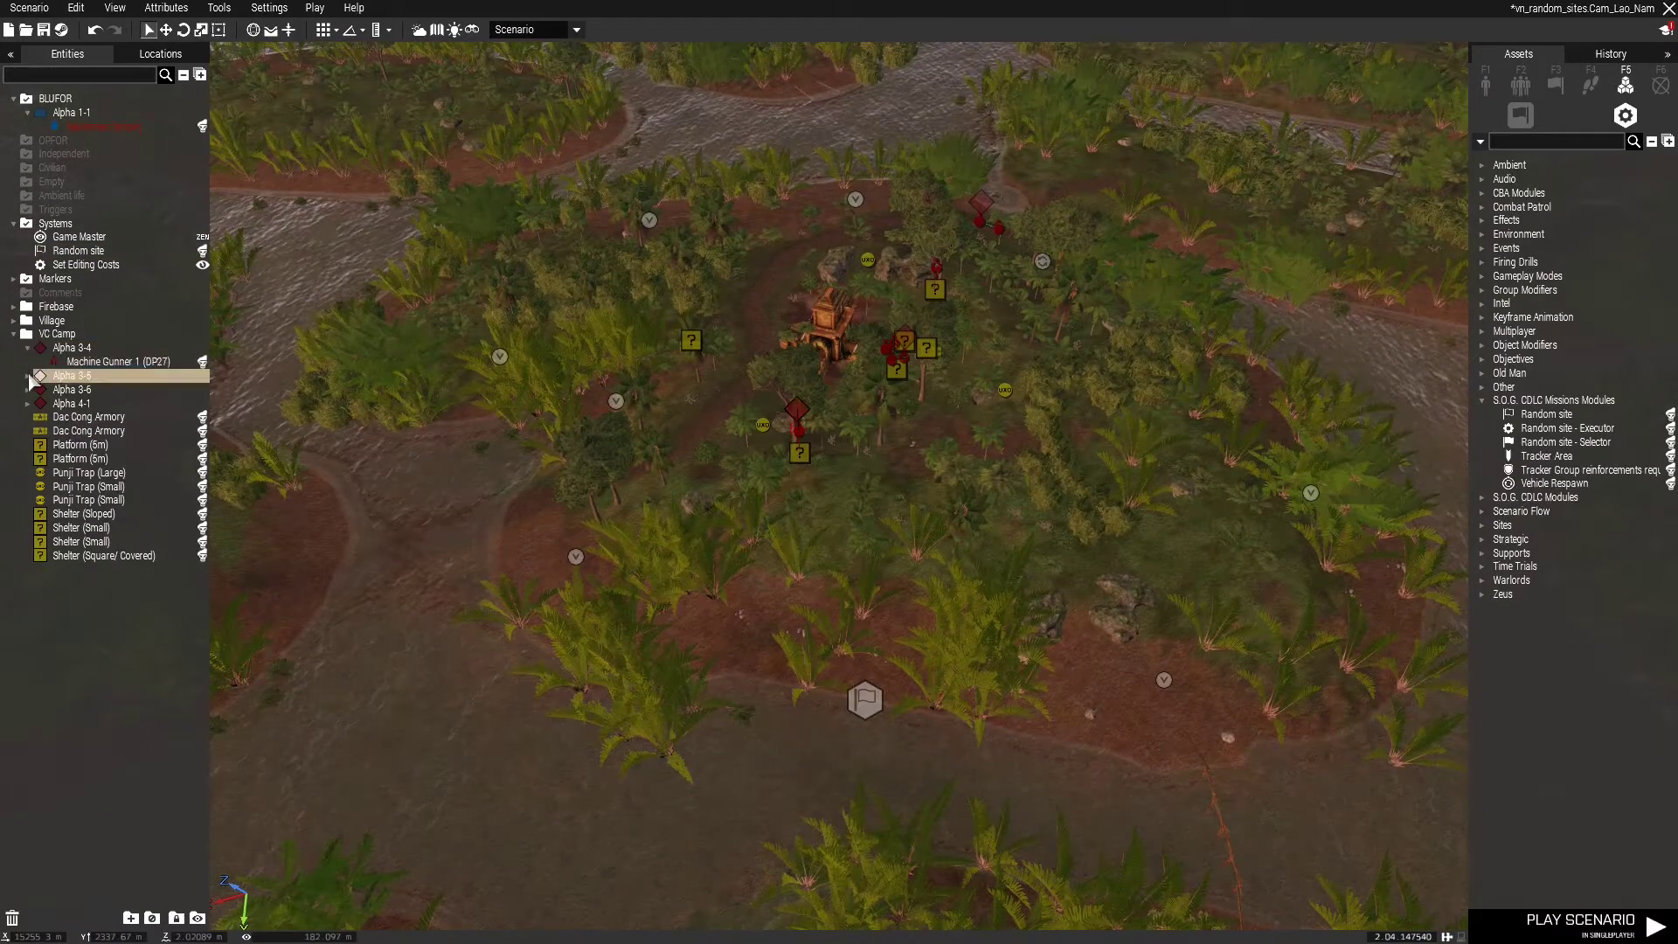
click(31, 403)
click(28, 403)
click(35, 472)
click(28, 473)
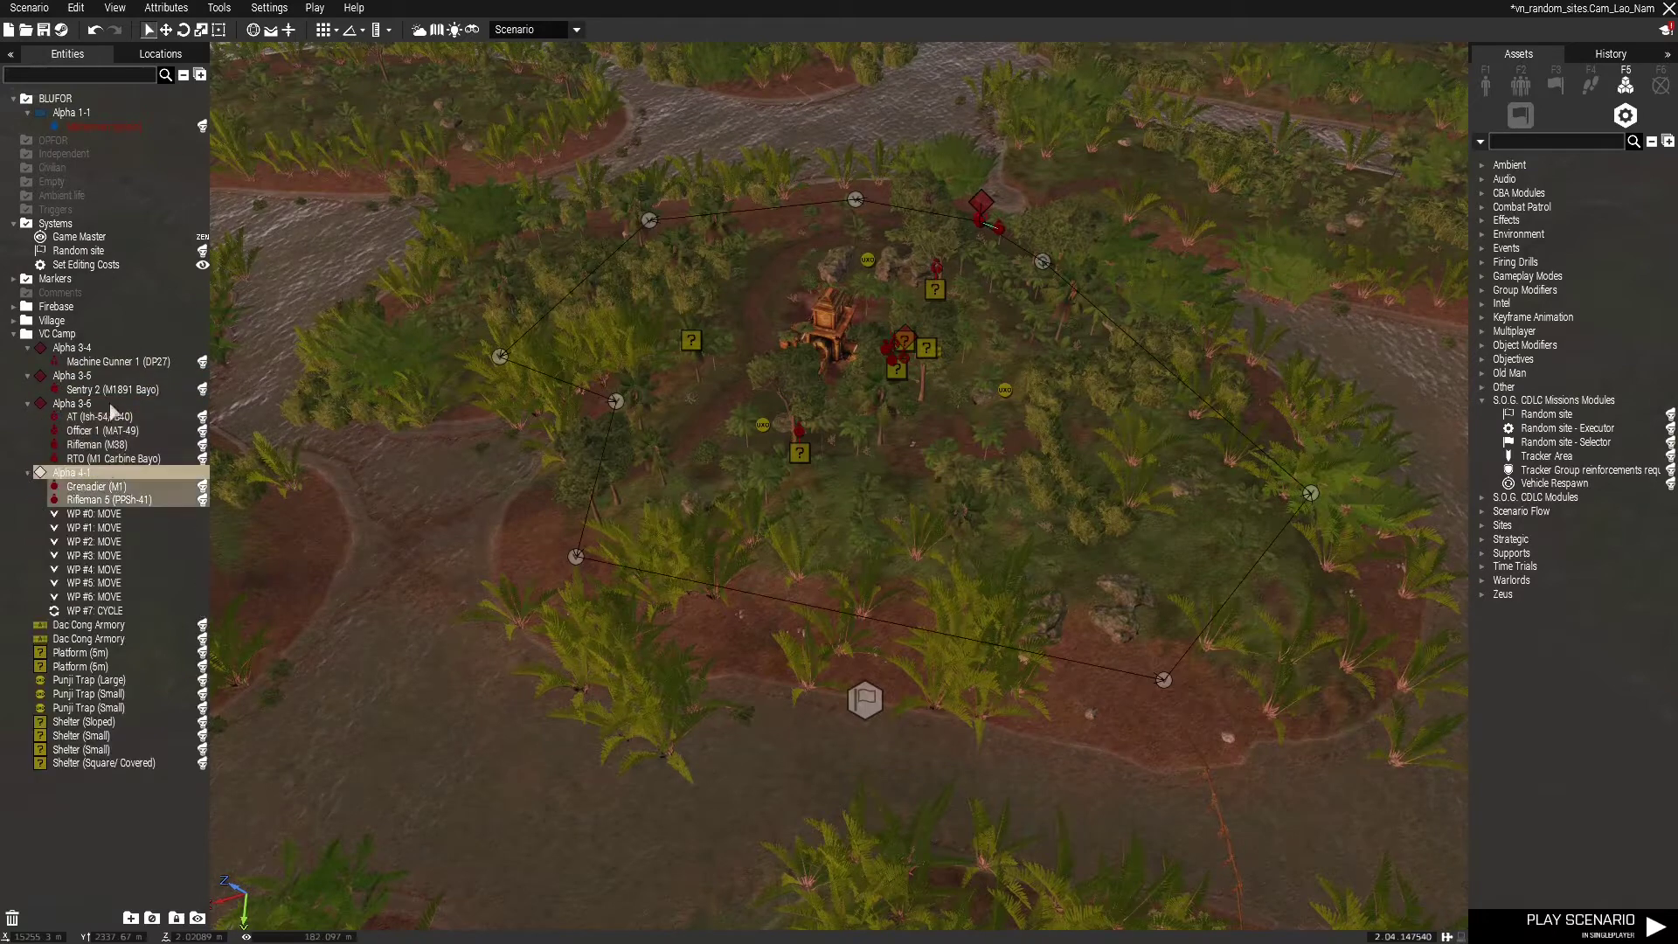
Select all units and objects of the VC Camp layer and sync them to the Random site module beside the camp.
click(77, 349)
shift+click(122, 763)
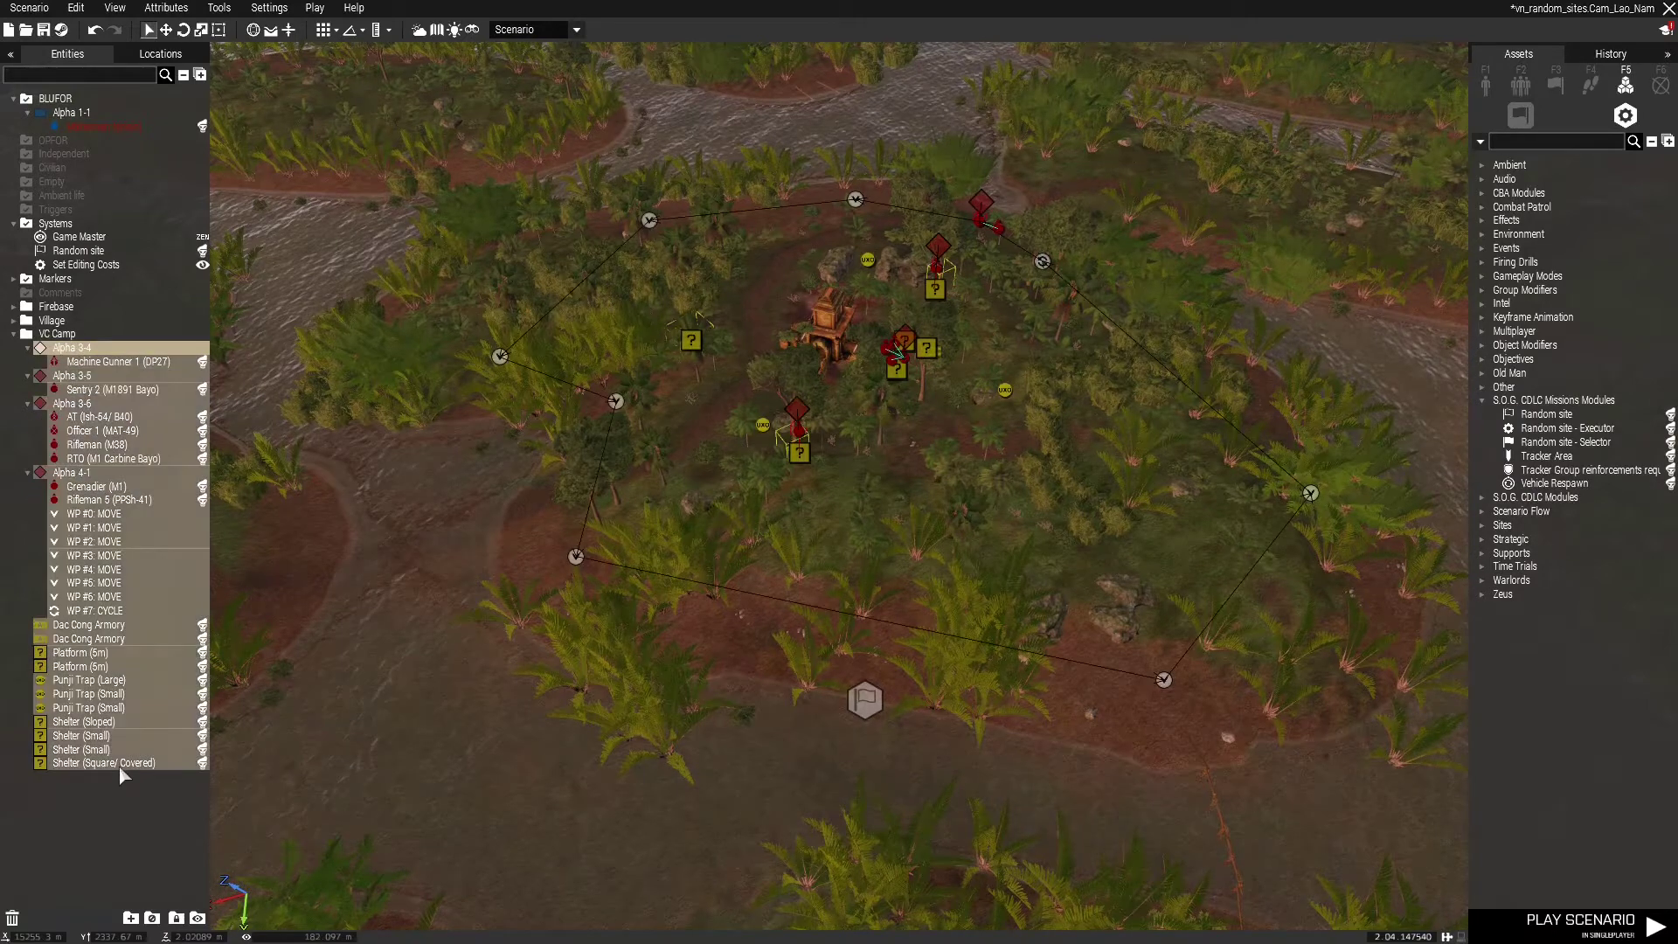
right_click(811, 463)
mouse_move(839, 452)
click(1097, 476)
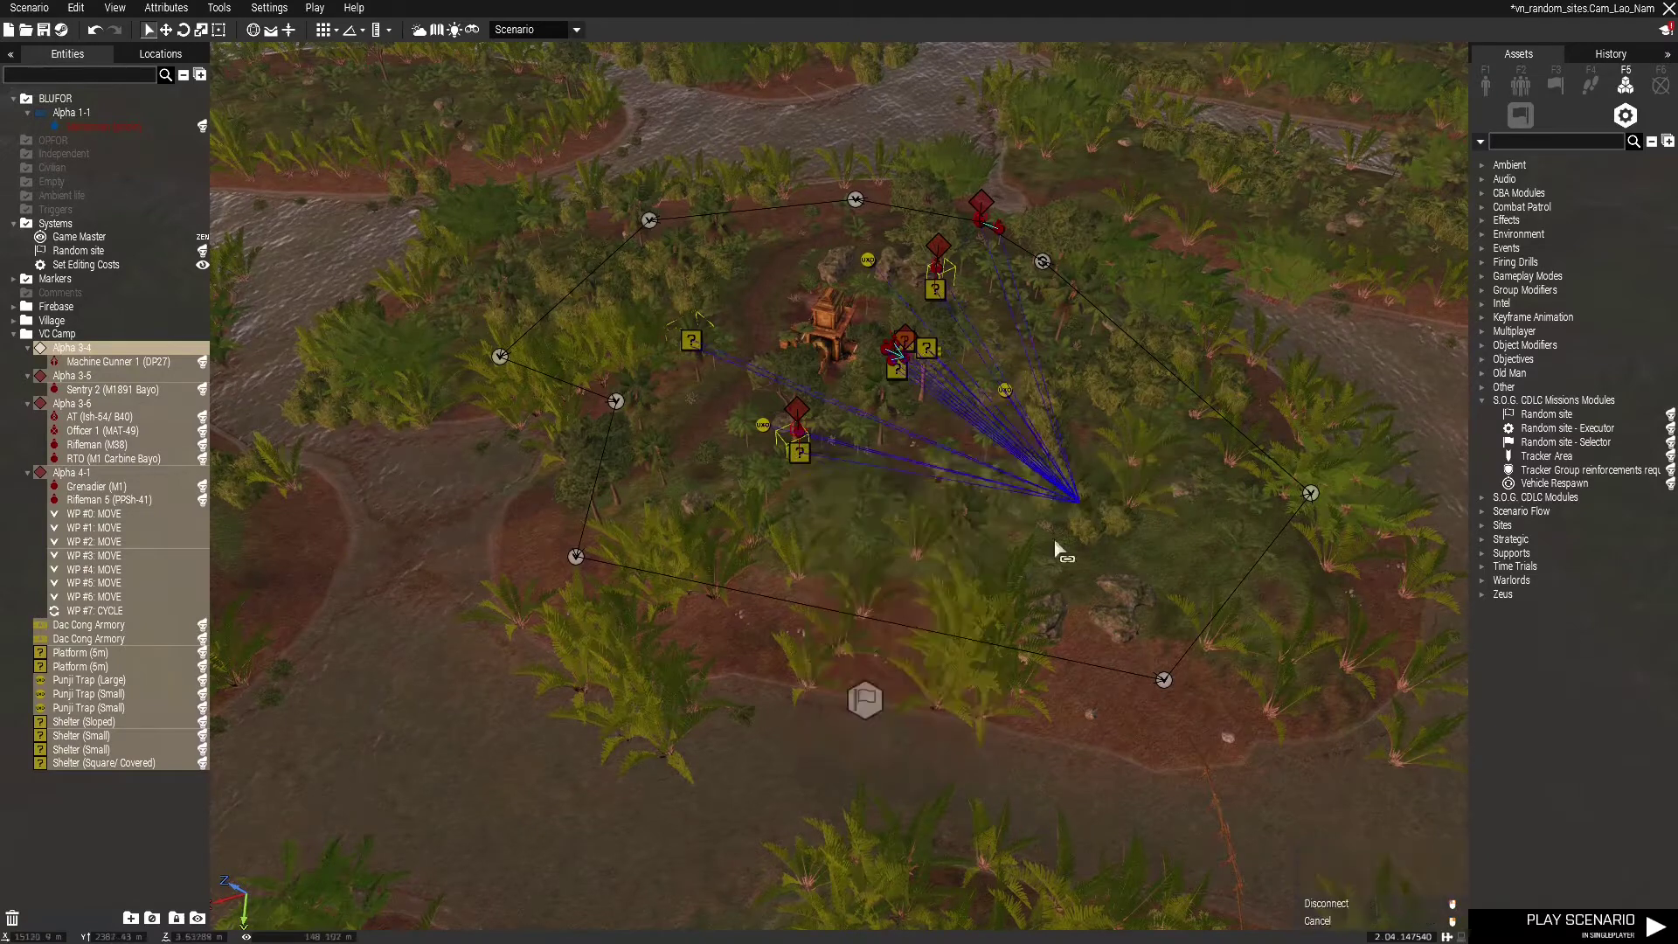
click(866, 700)
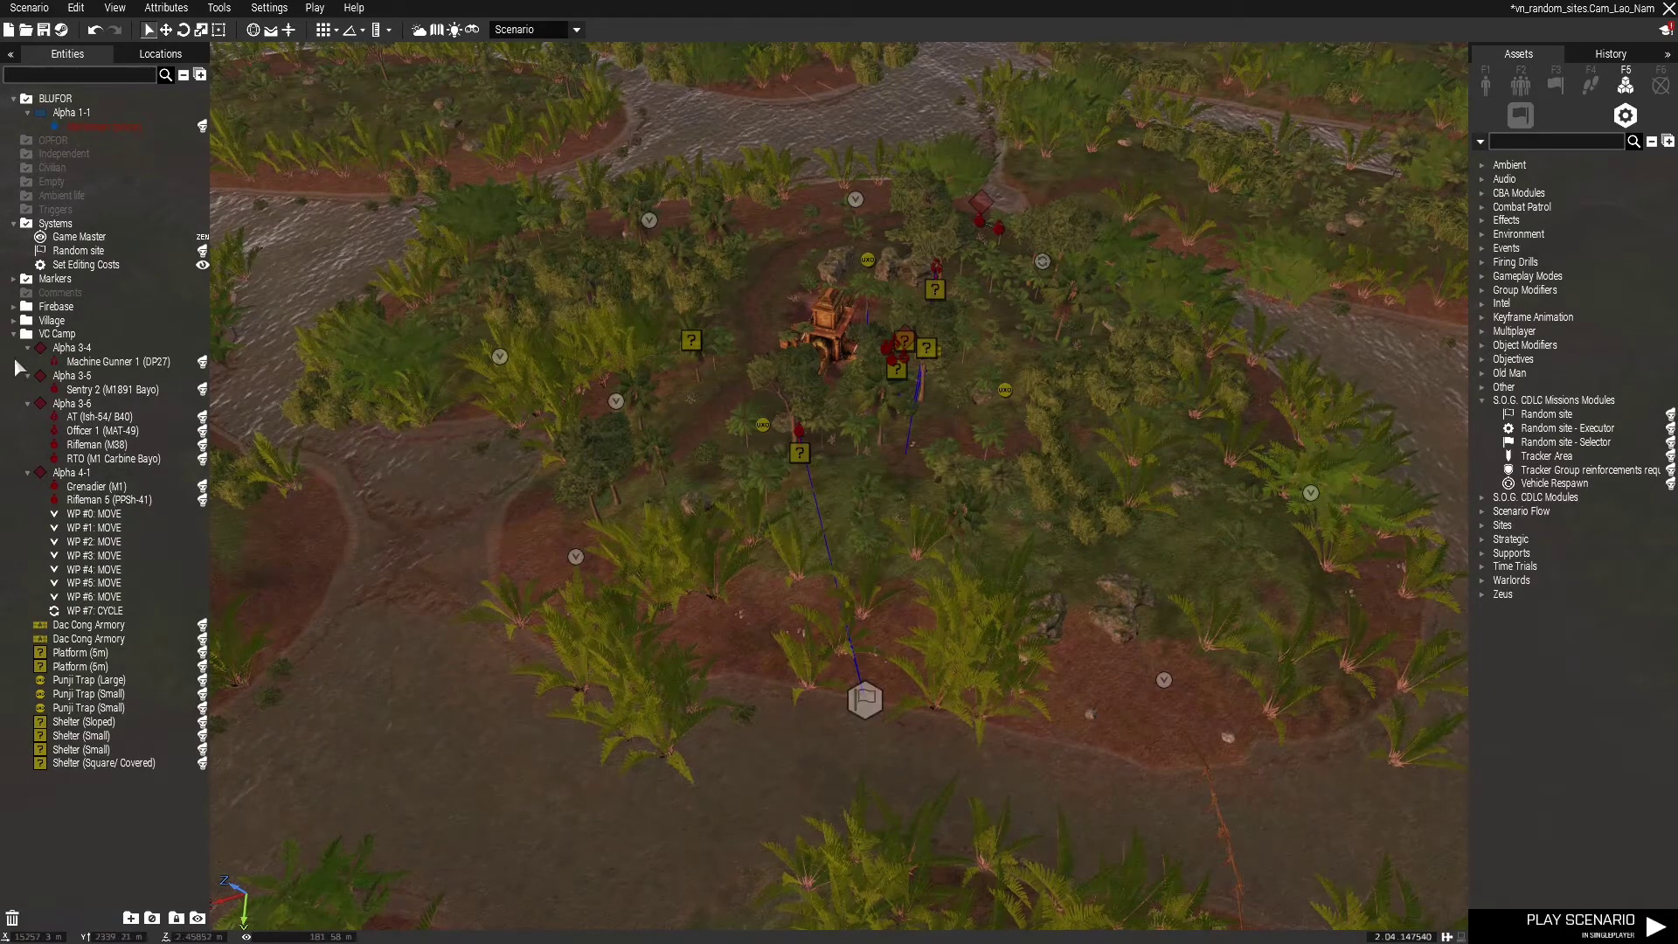
Collapse the VC Camp layer and expand the Firebase layer, with the NVA base in view.
right_drag(729, 729, 1390, 677)
key(w)
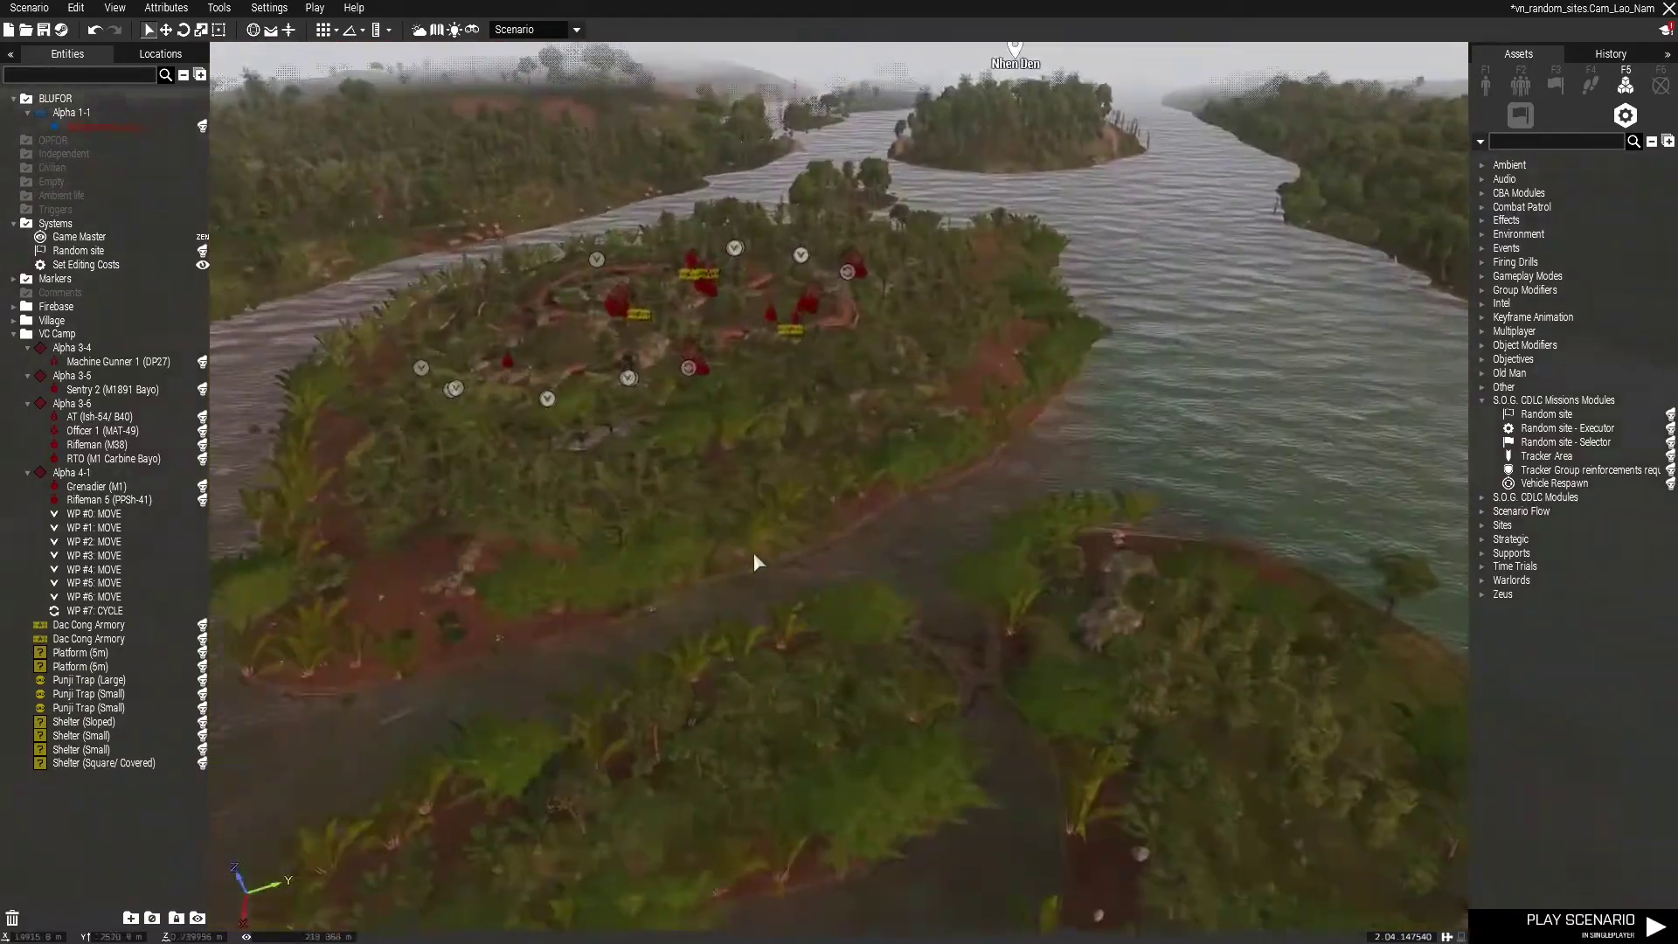
right_drag(753, 554, 570, 607)
click(12, 333)
click(53, 306)
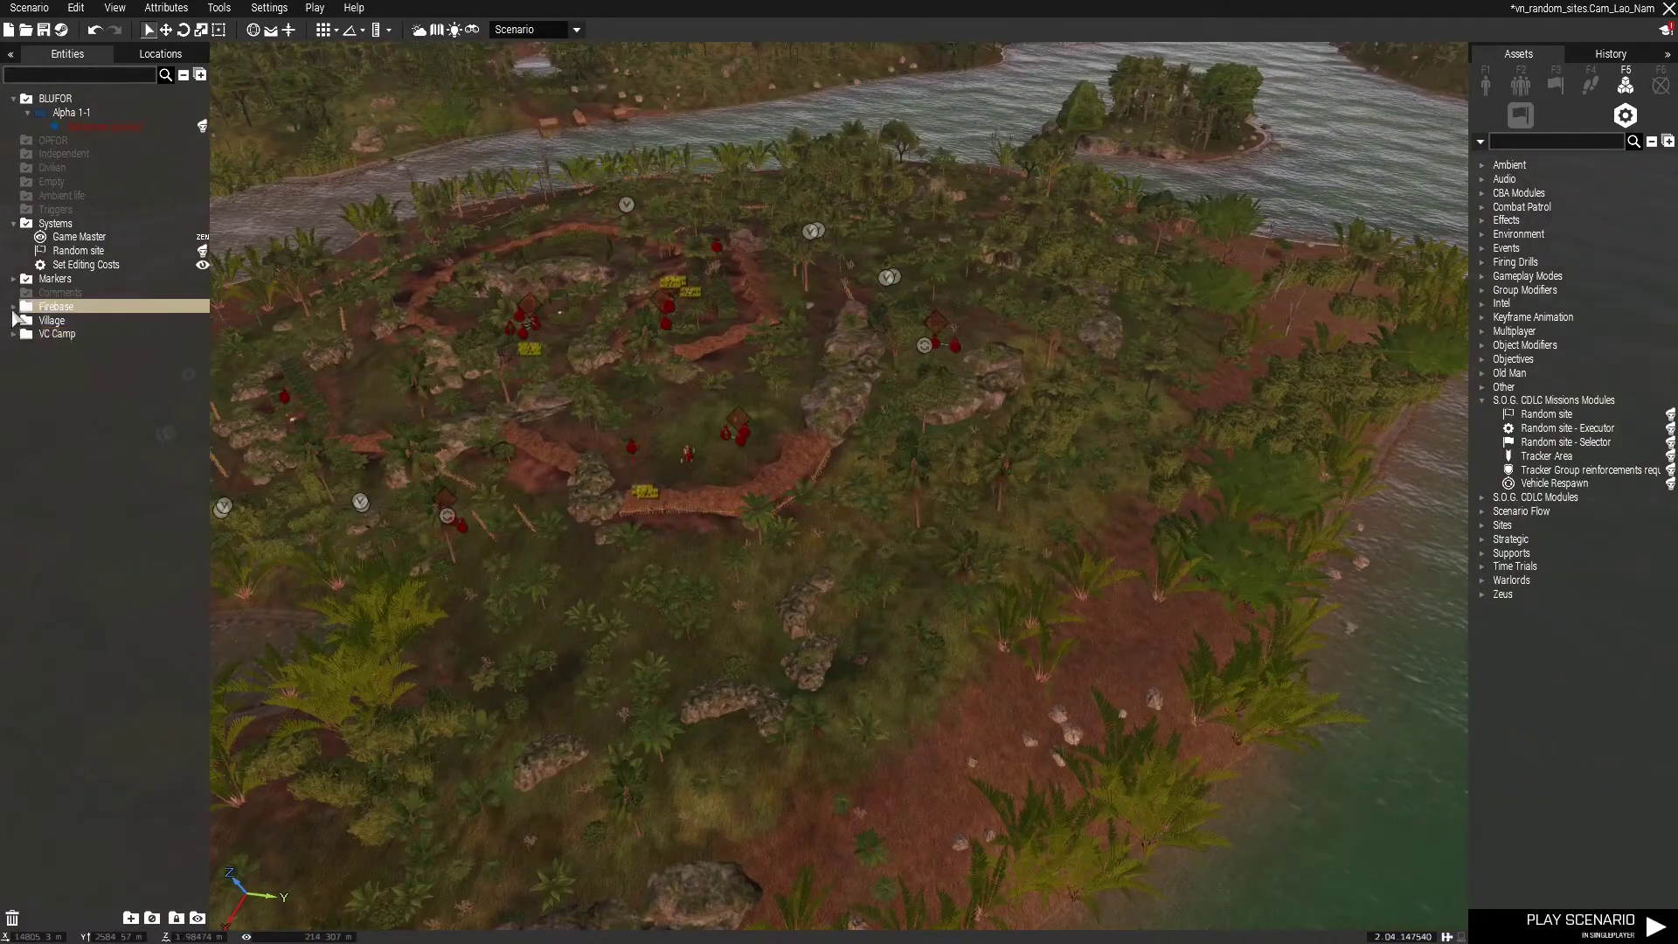
click(13, 306)
Expand the groups Alpha 1-1 through 2-3 in the Firebase layer to list their units and waypoints.
click(27, 320)
click(27, 347)
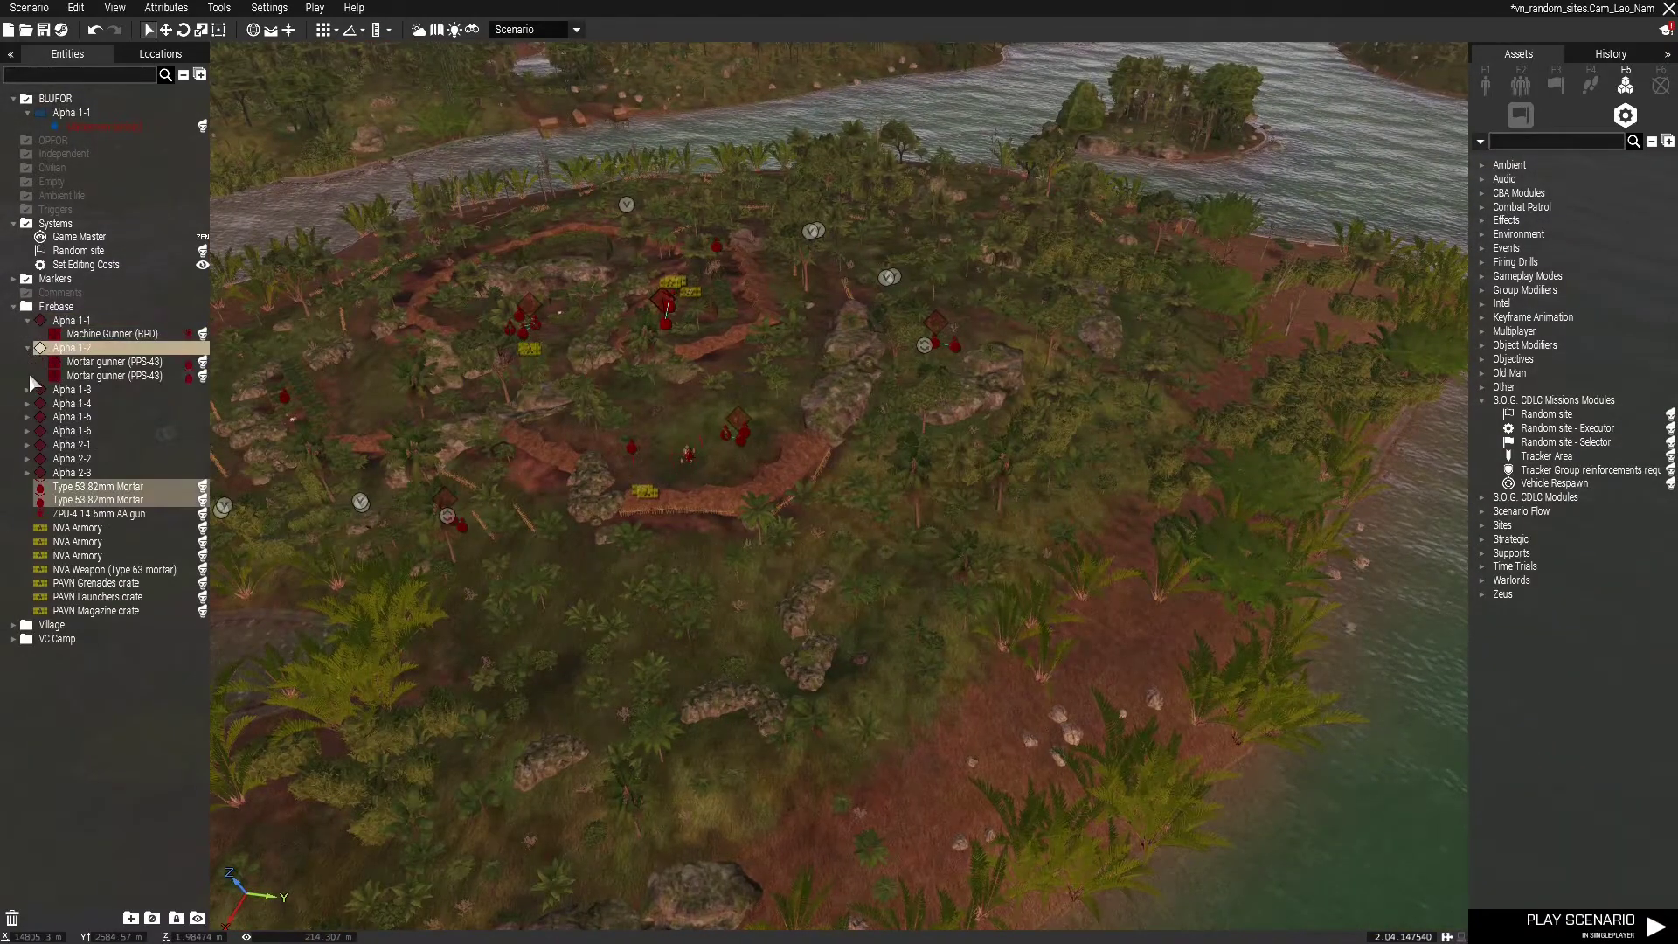
click(31, 390)
click(28, 390)
click(27, 458)
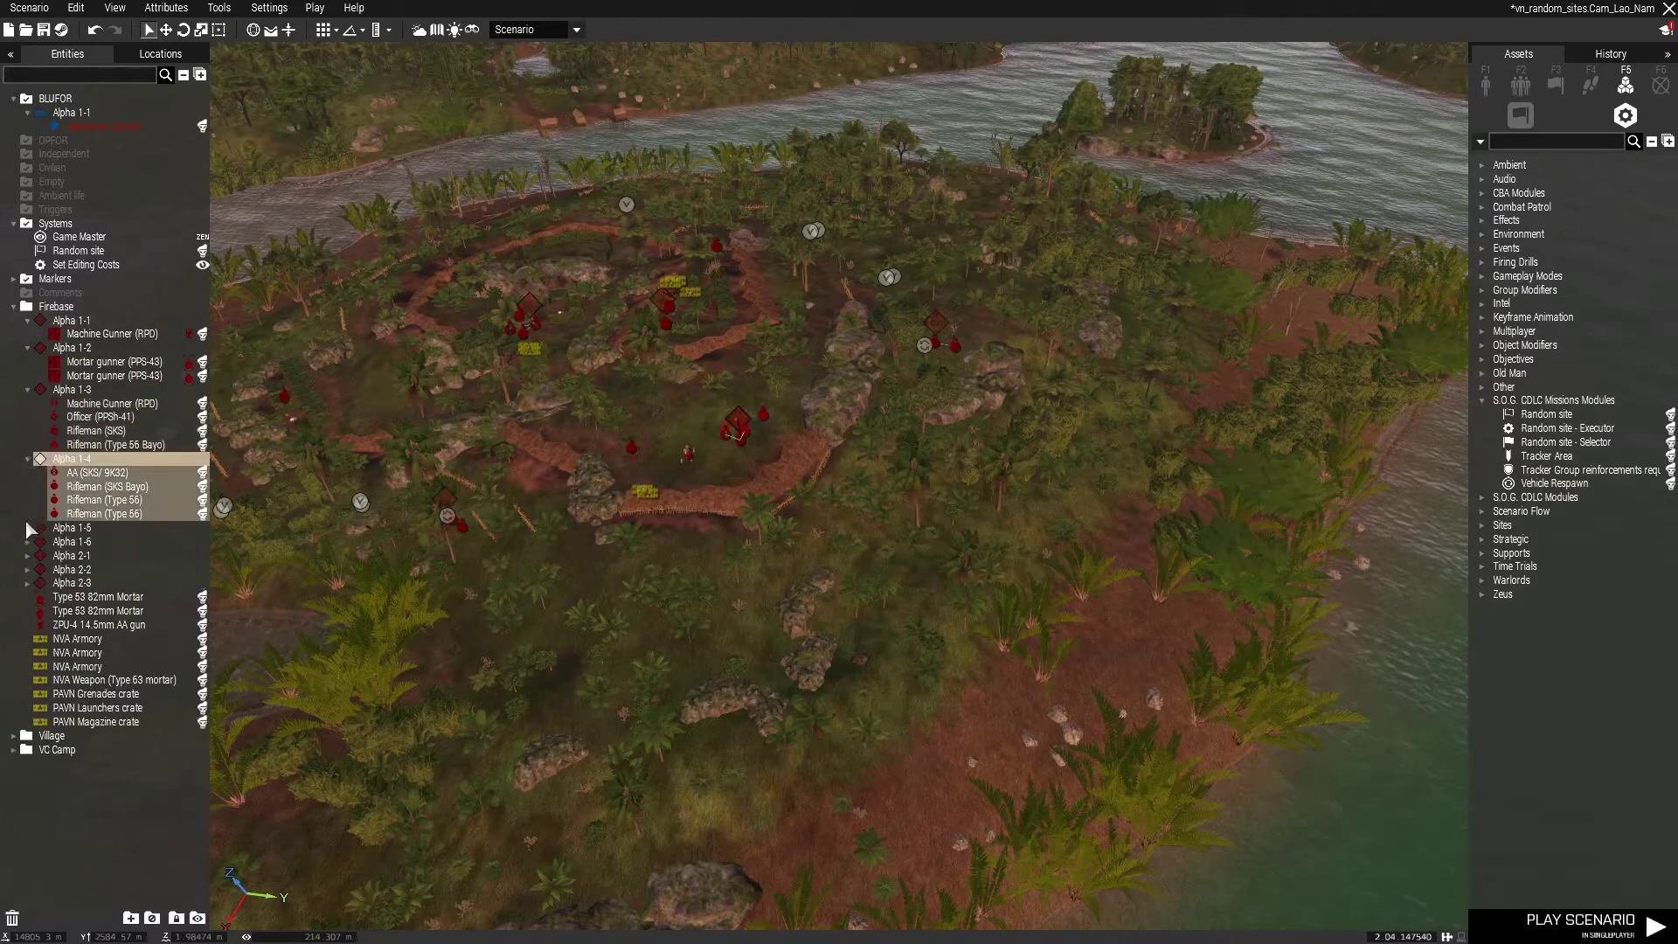
click(27, 527)
click(27, 555)
click(27, 582)
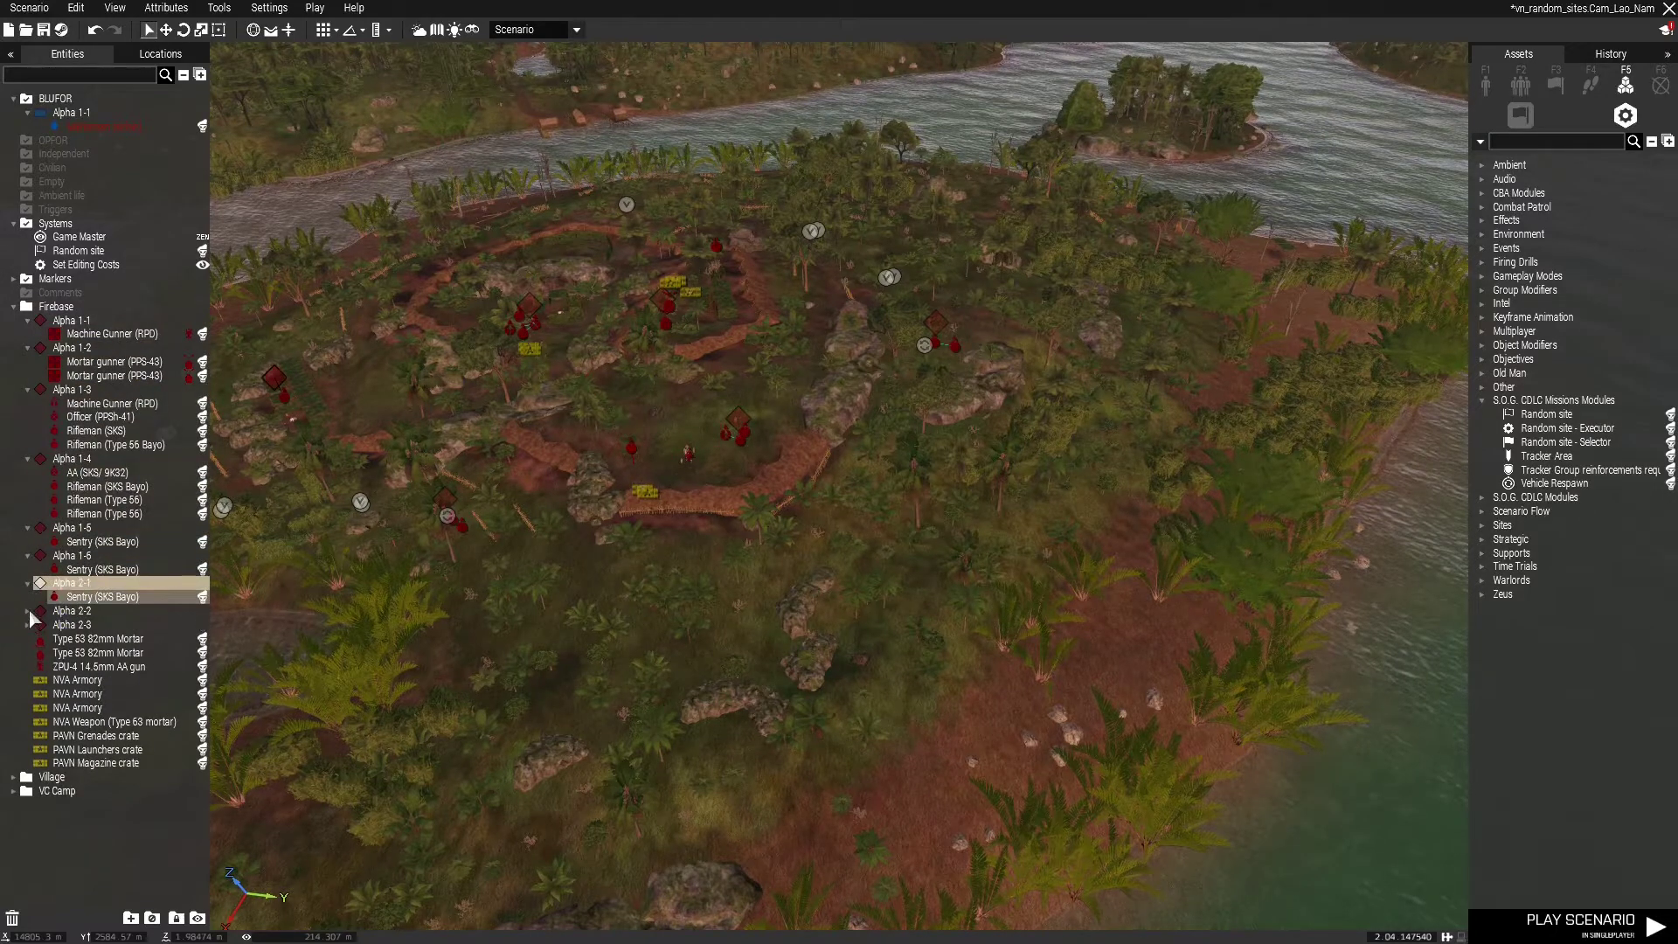
click(27, 610)
click(27, 735)
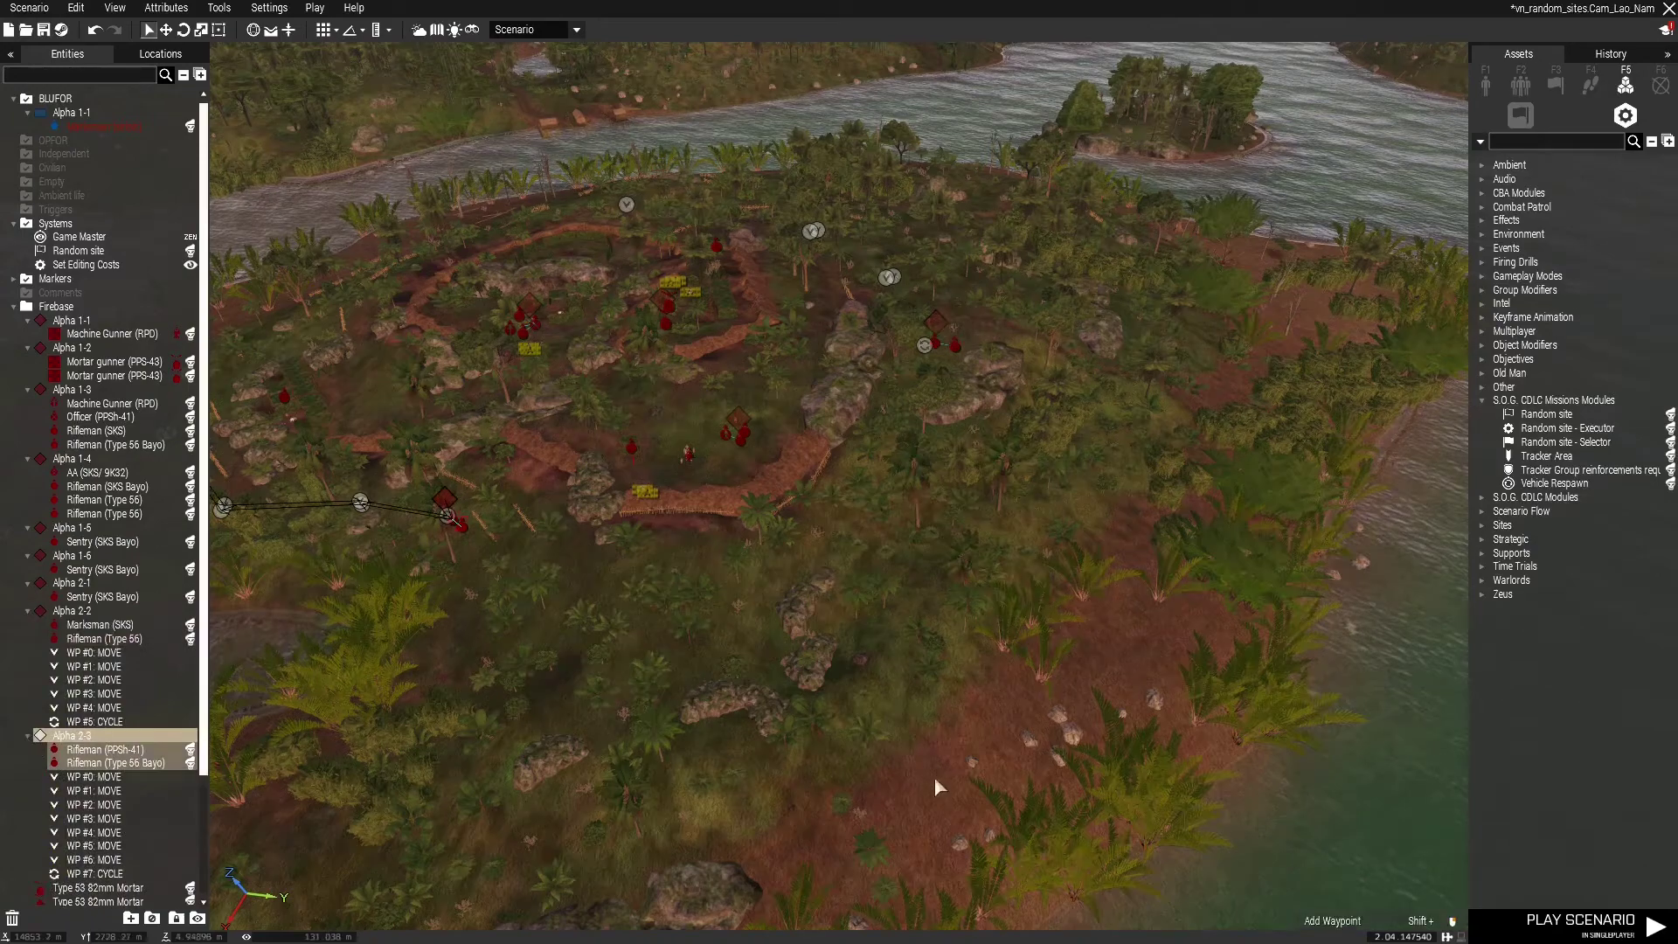
Place a second Random site module near the shore of the NVA base island.
key(d)
click(844, 643)
click(1570, 421)
drag(1570, 428, 856, 571)
Select everything in the Firebase layer, from Alpha 1-1 to the PAVN Magazine crate, and sync it to the nearby Random site module.
click(80, 320)
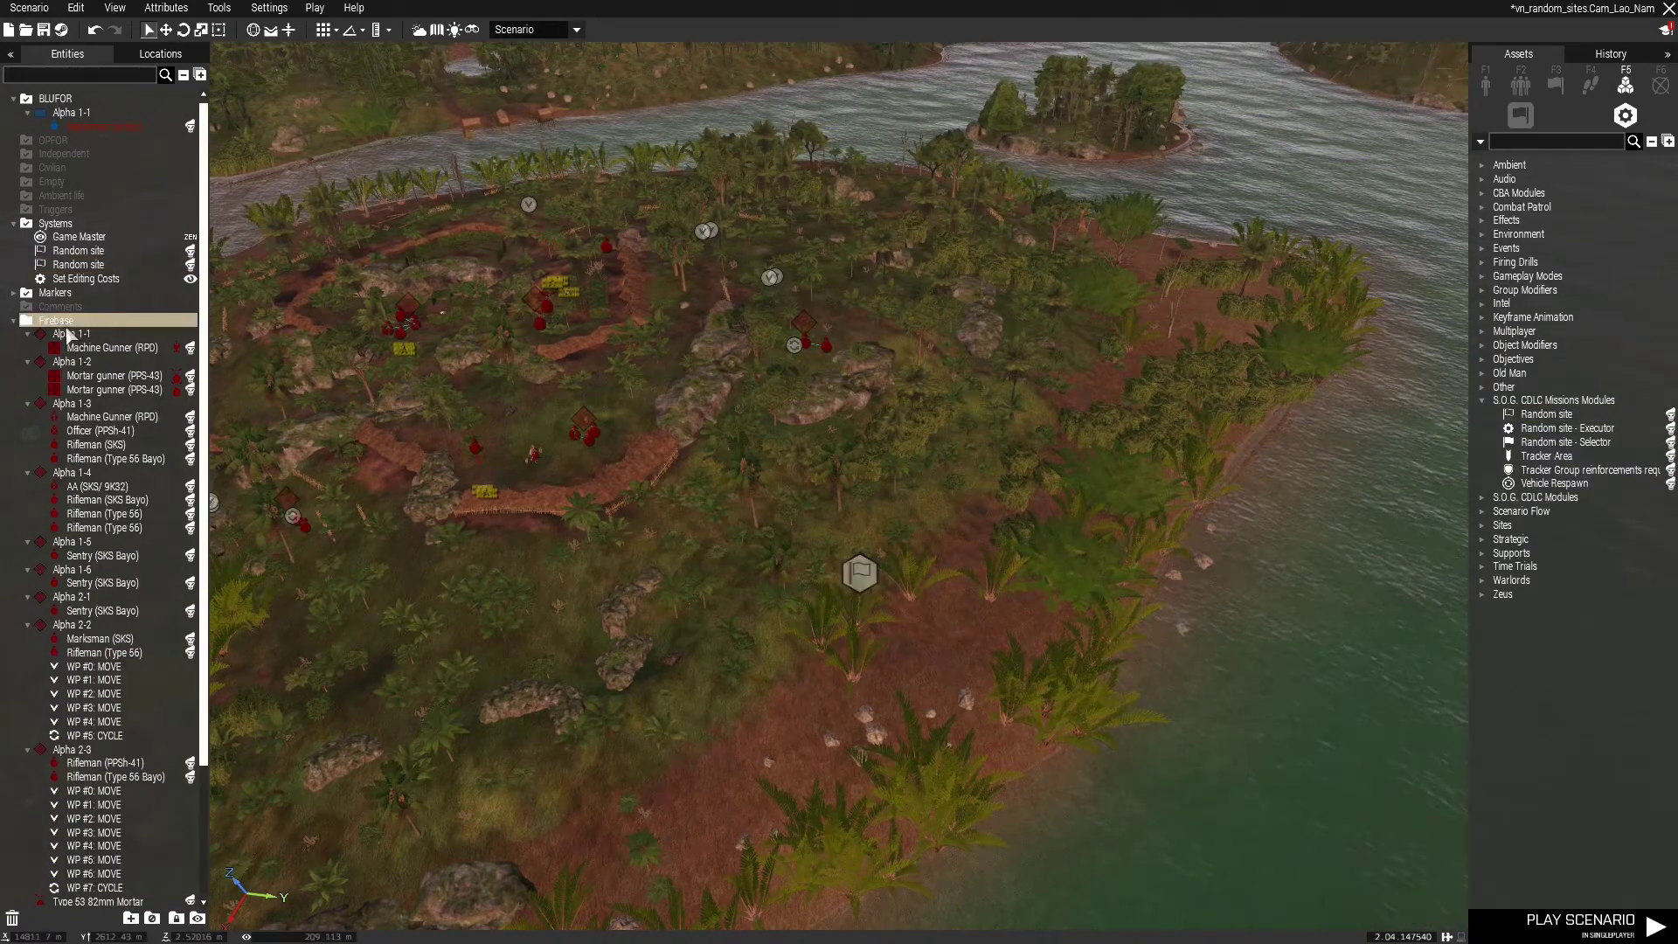
click(69, 334)
scroll(45, 570, down, 5)
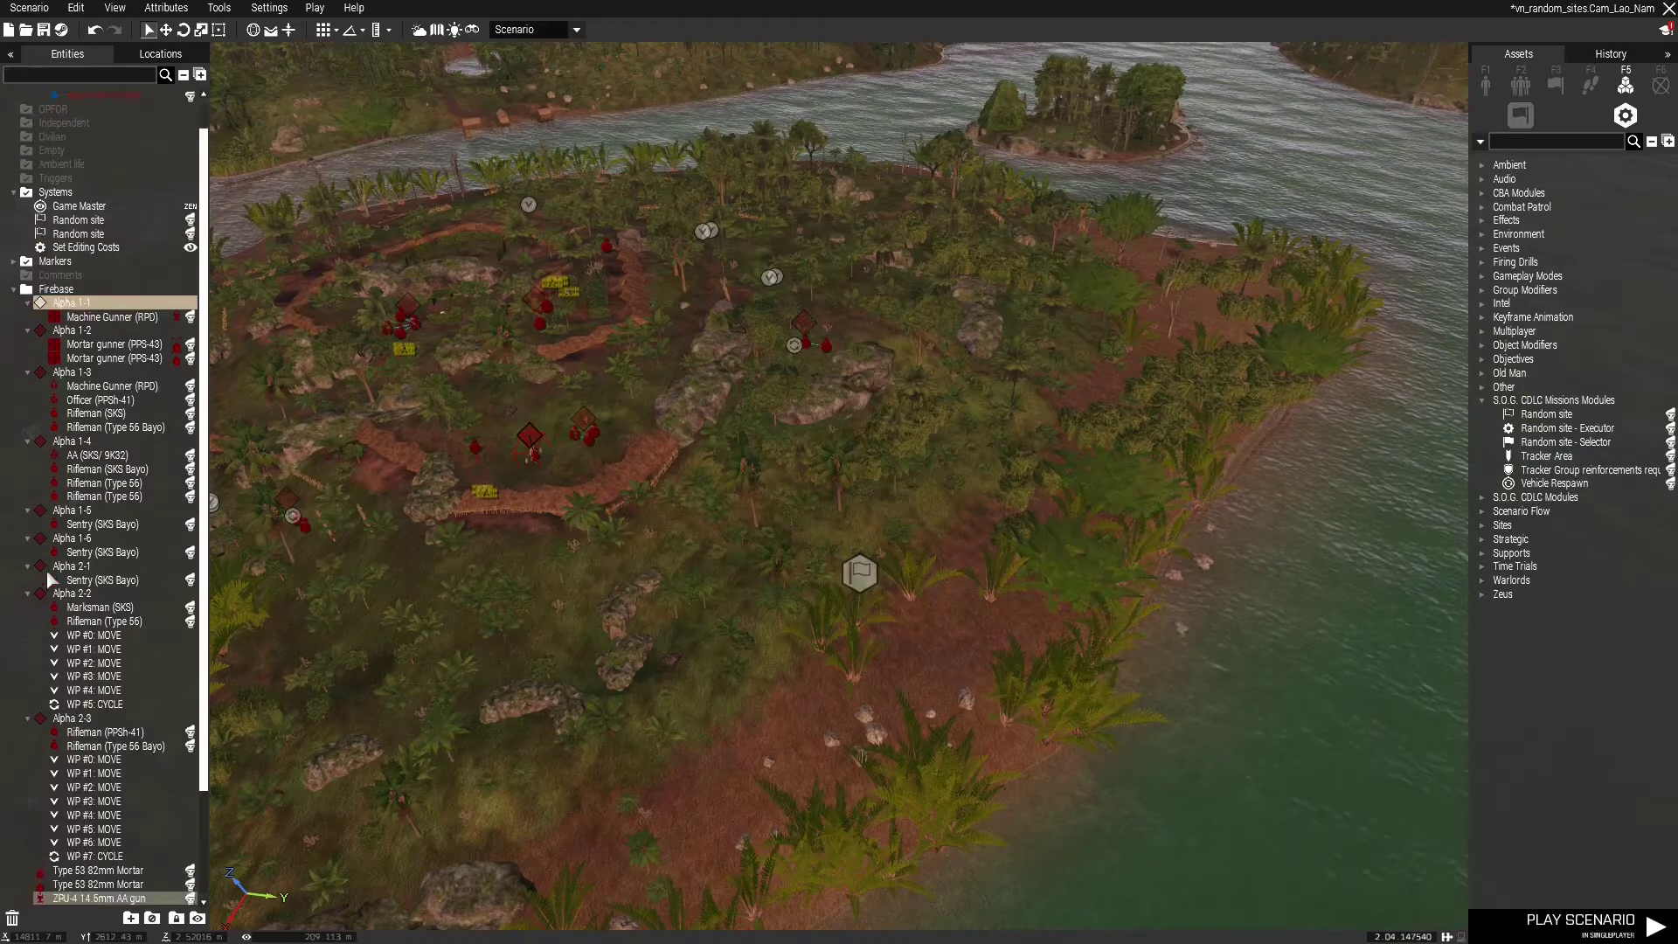
shift+click(112, 872)
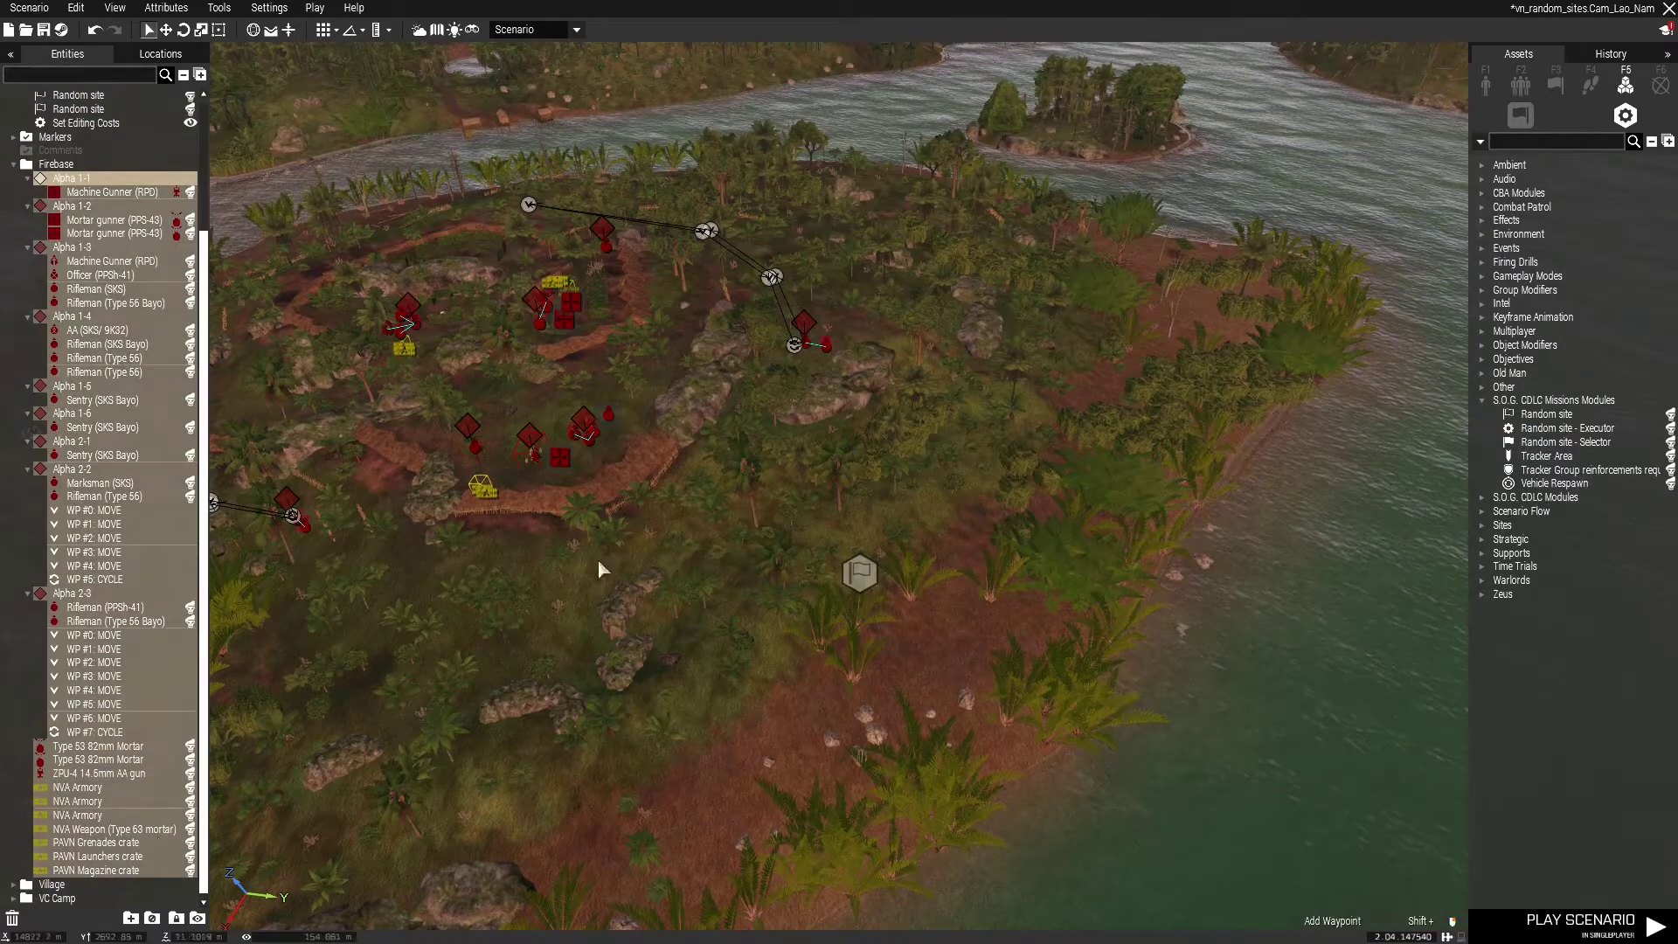
right_click(112, 194)
mouse_move(166, 194)
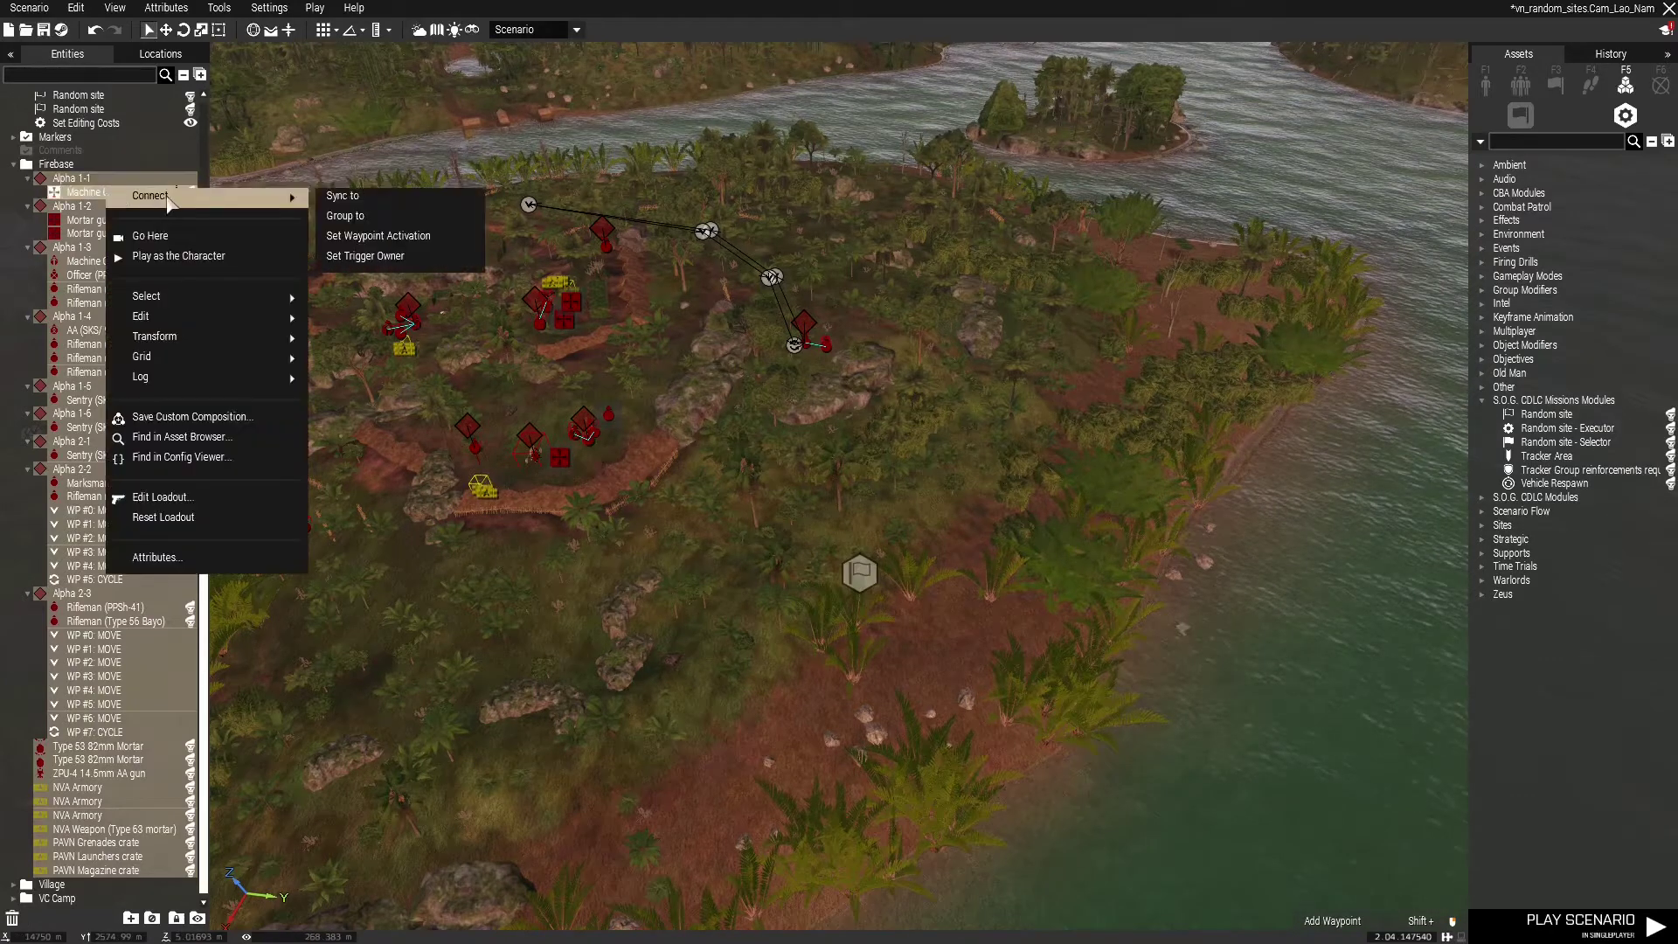
click(340, 194)
click(859, 572)
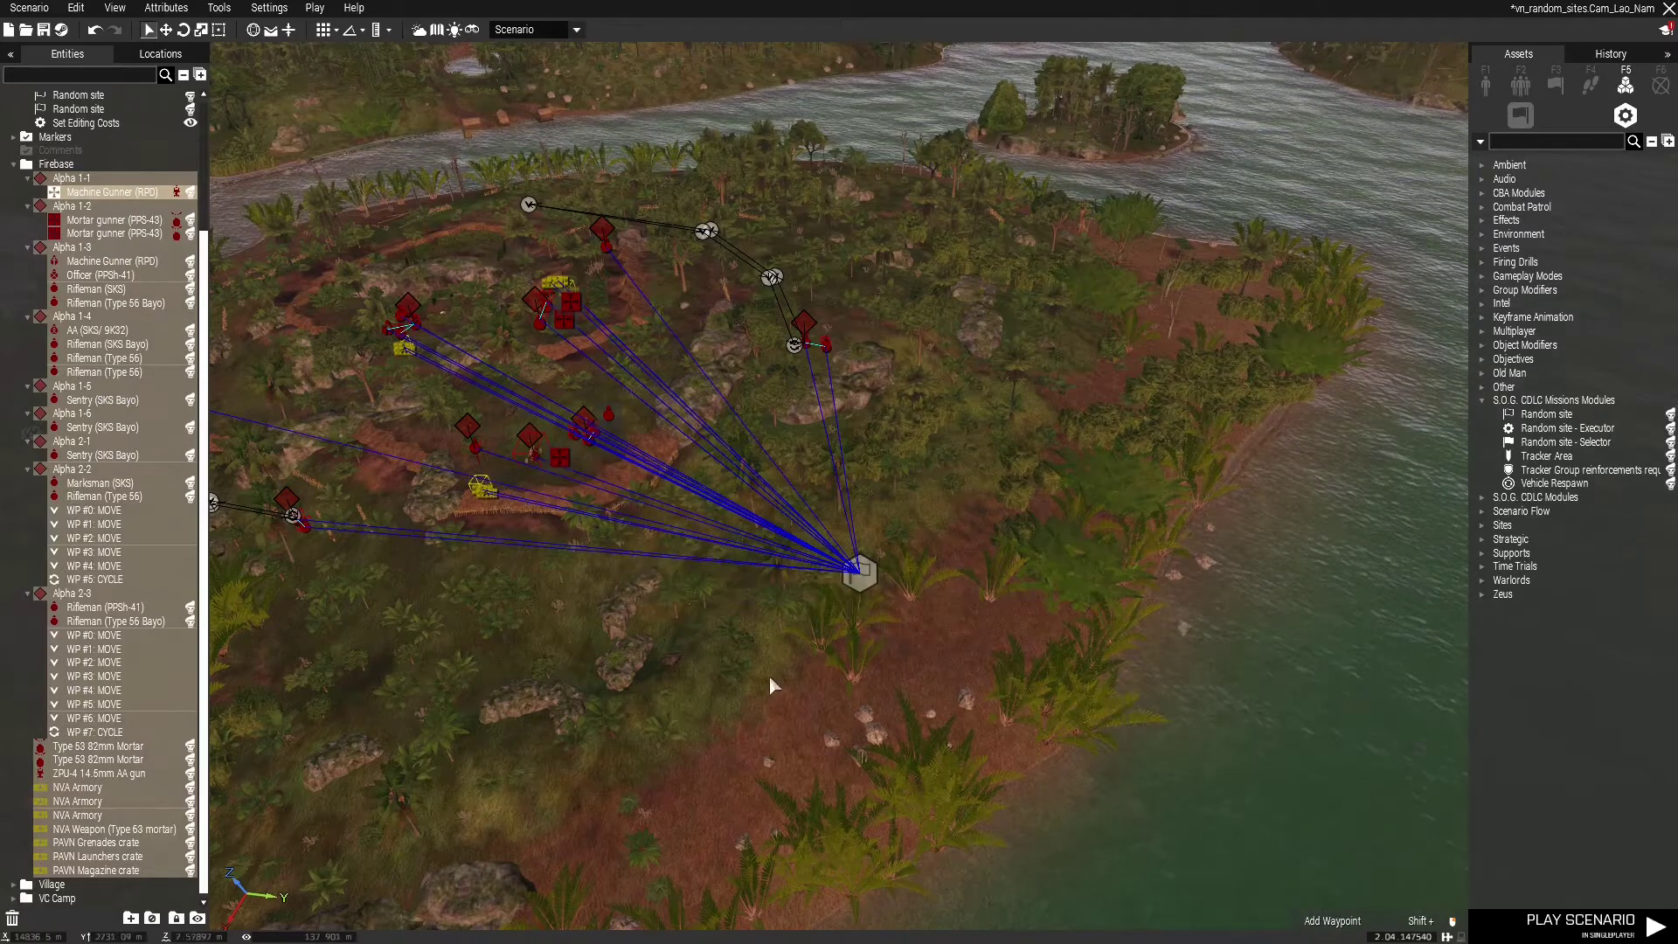
click(669, 625)
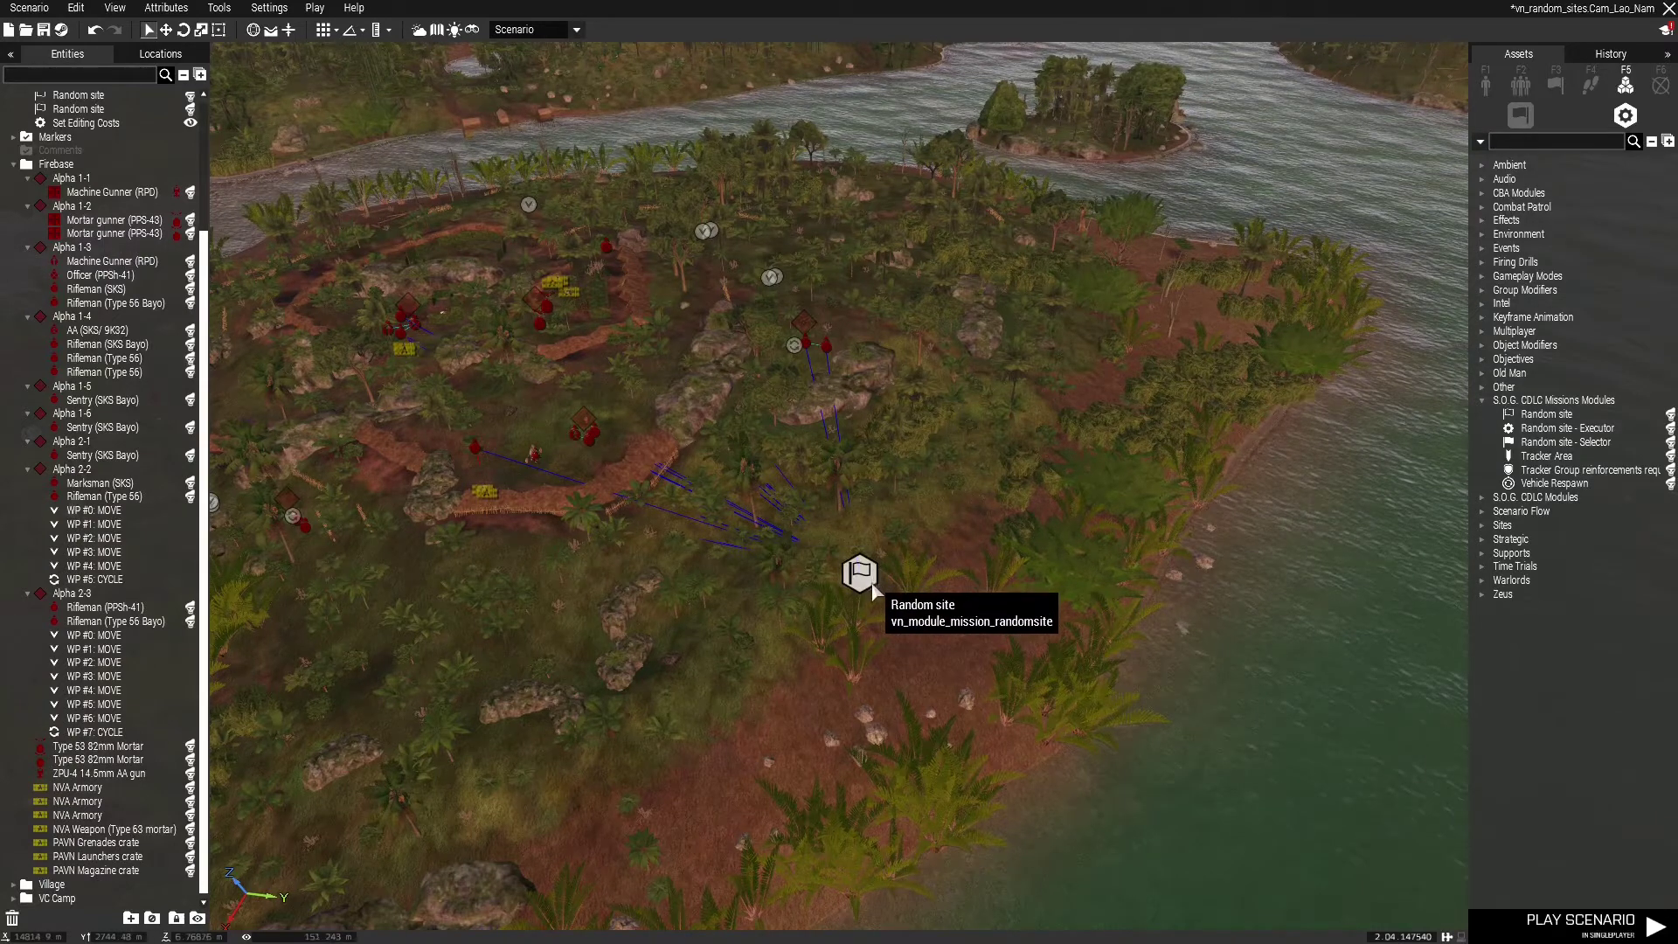
Examine the NVA base around the ZPU-4 AA gun and its surrounding units and earthworks.
right_drag(689, 603, 614, 603)
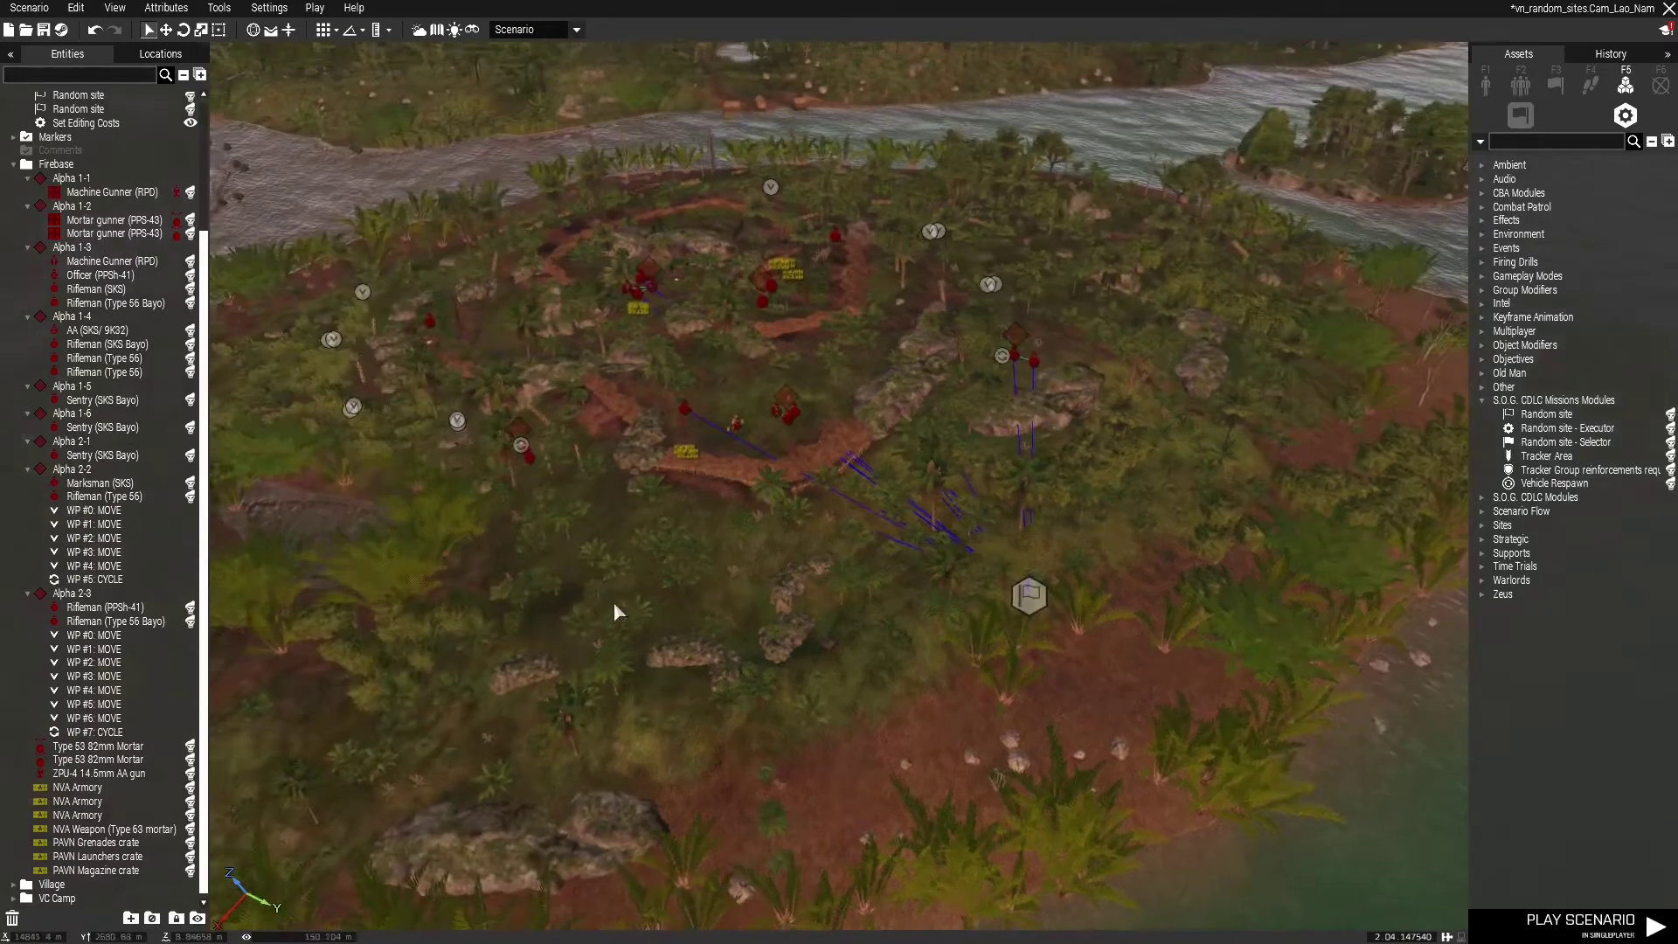
scroll(614, 601, up, 5)
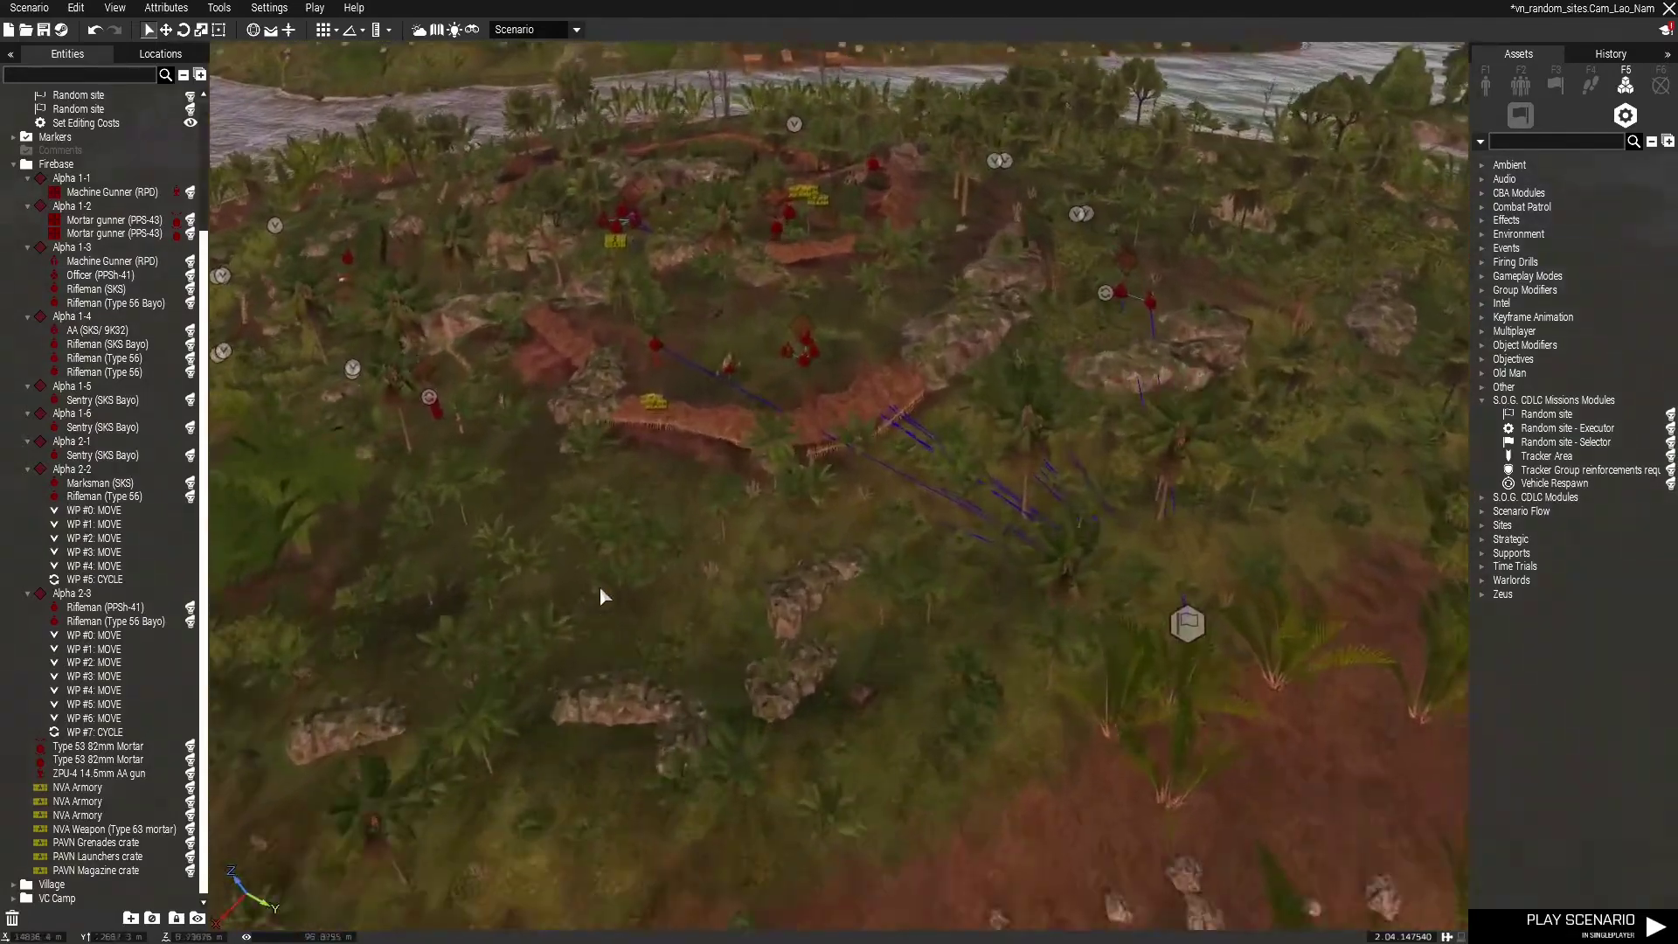
scroll(600, 586, up, 5)
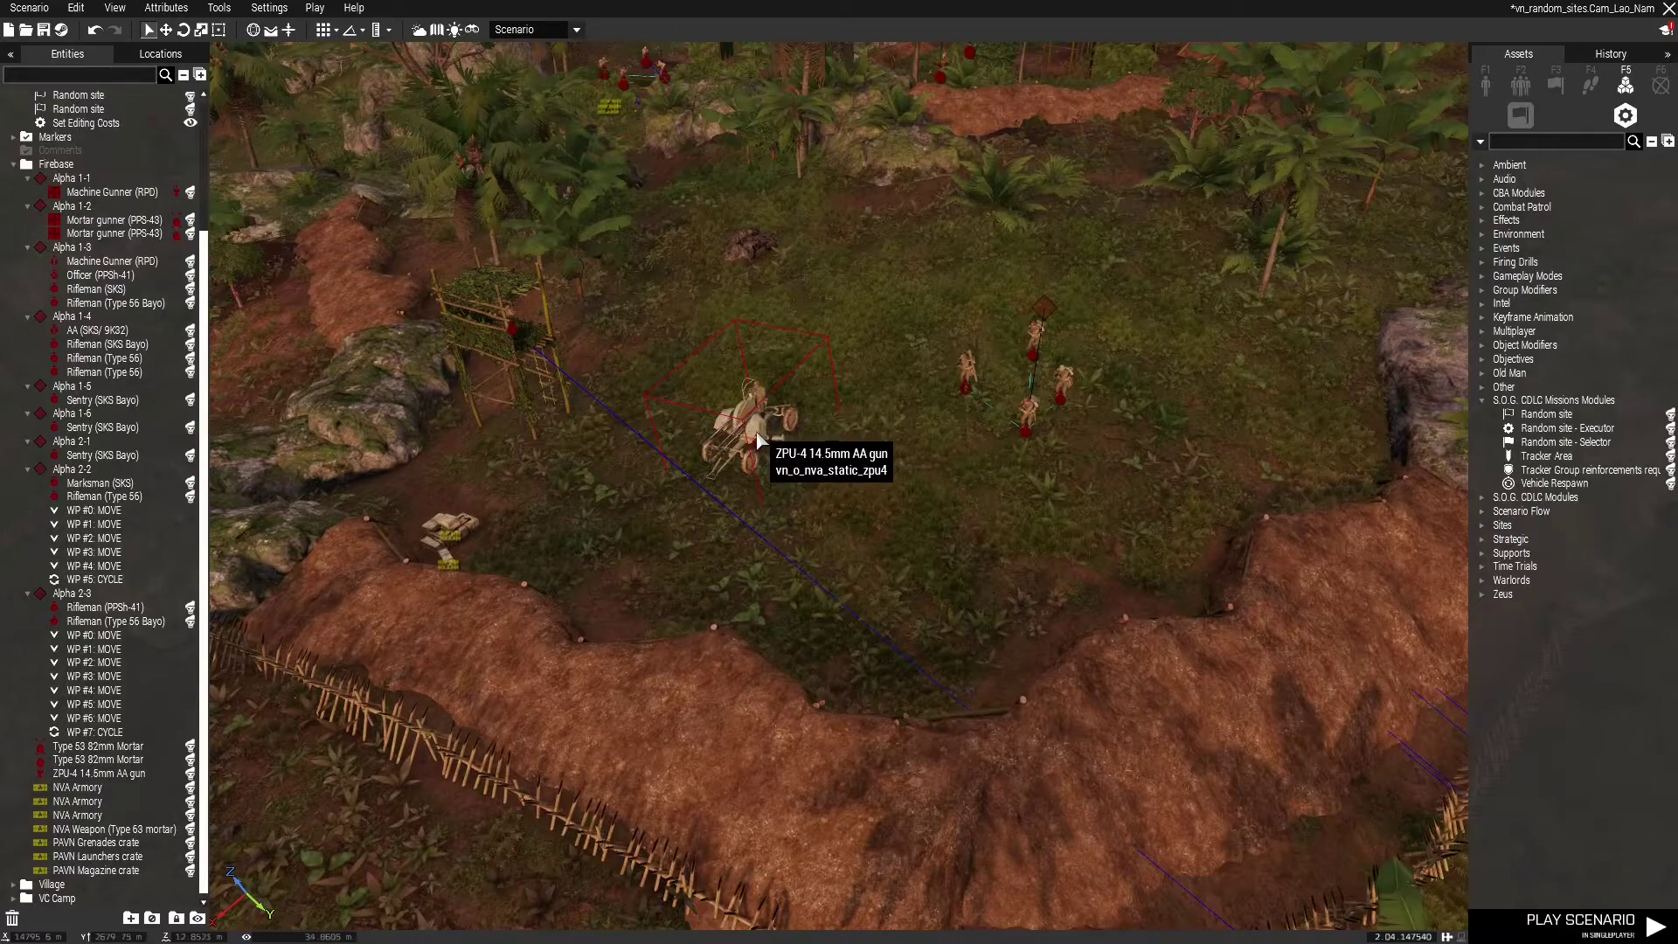
key(w)
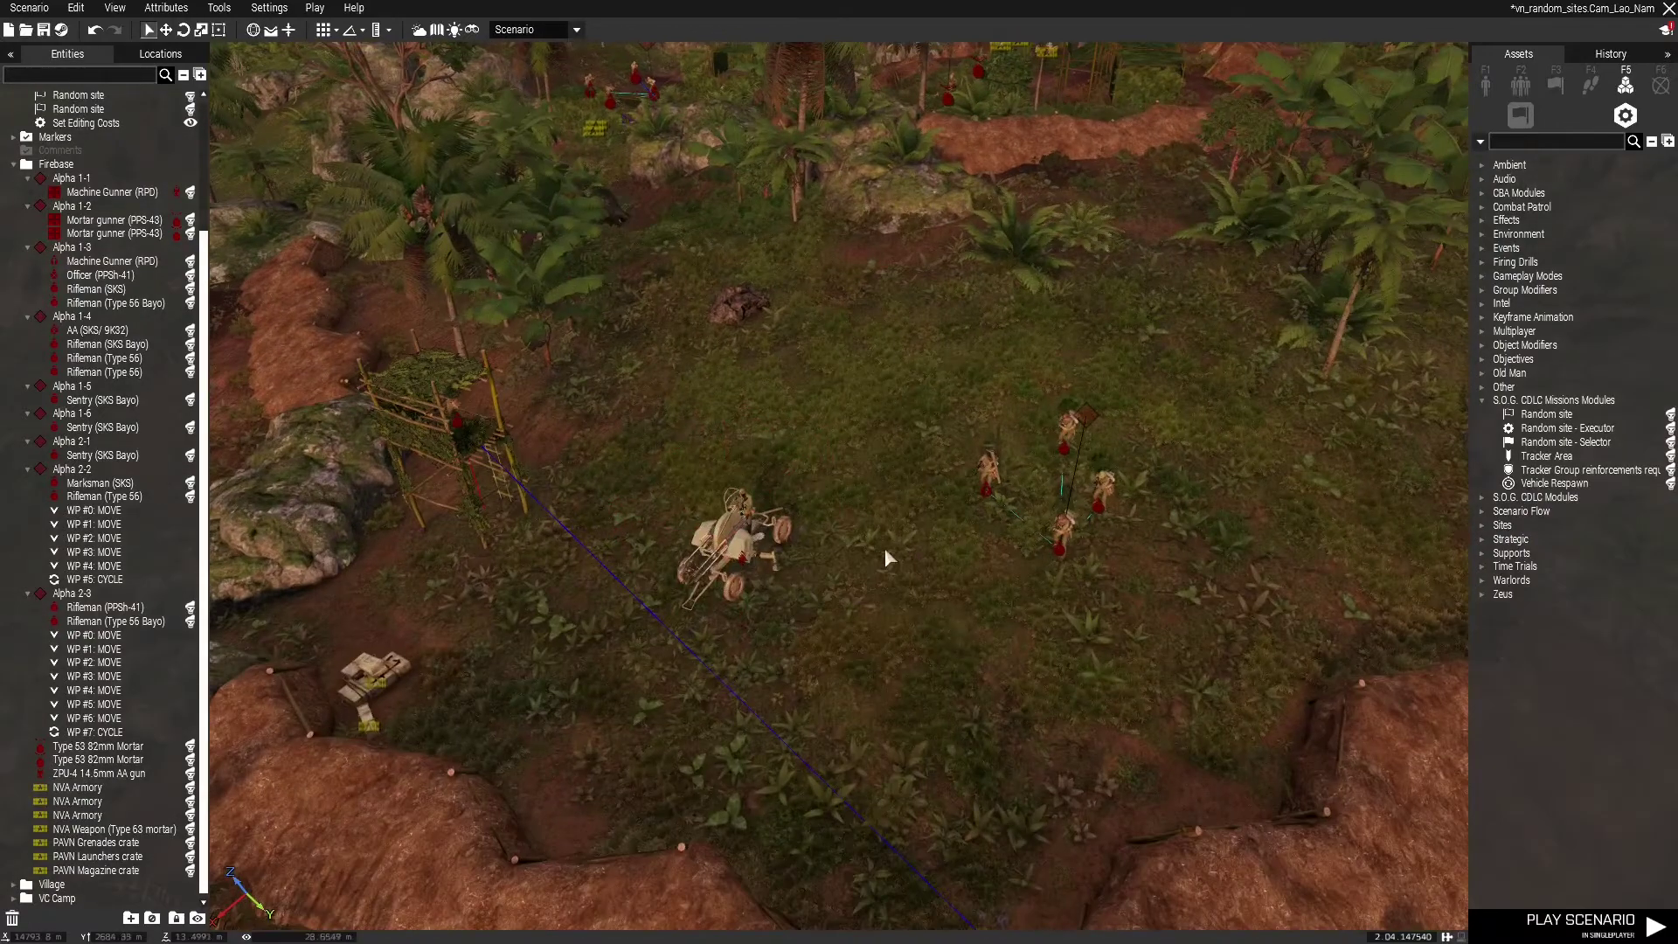
right_drag(752, 568, 902, 594)
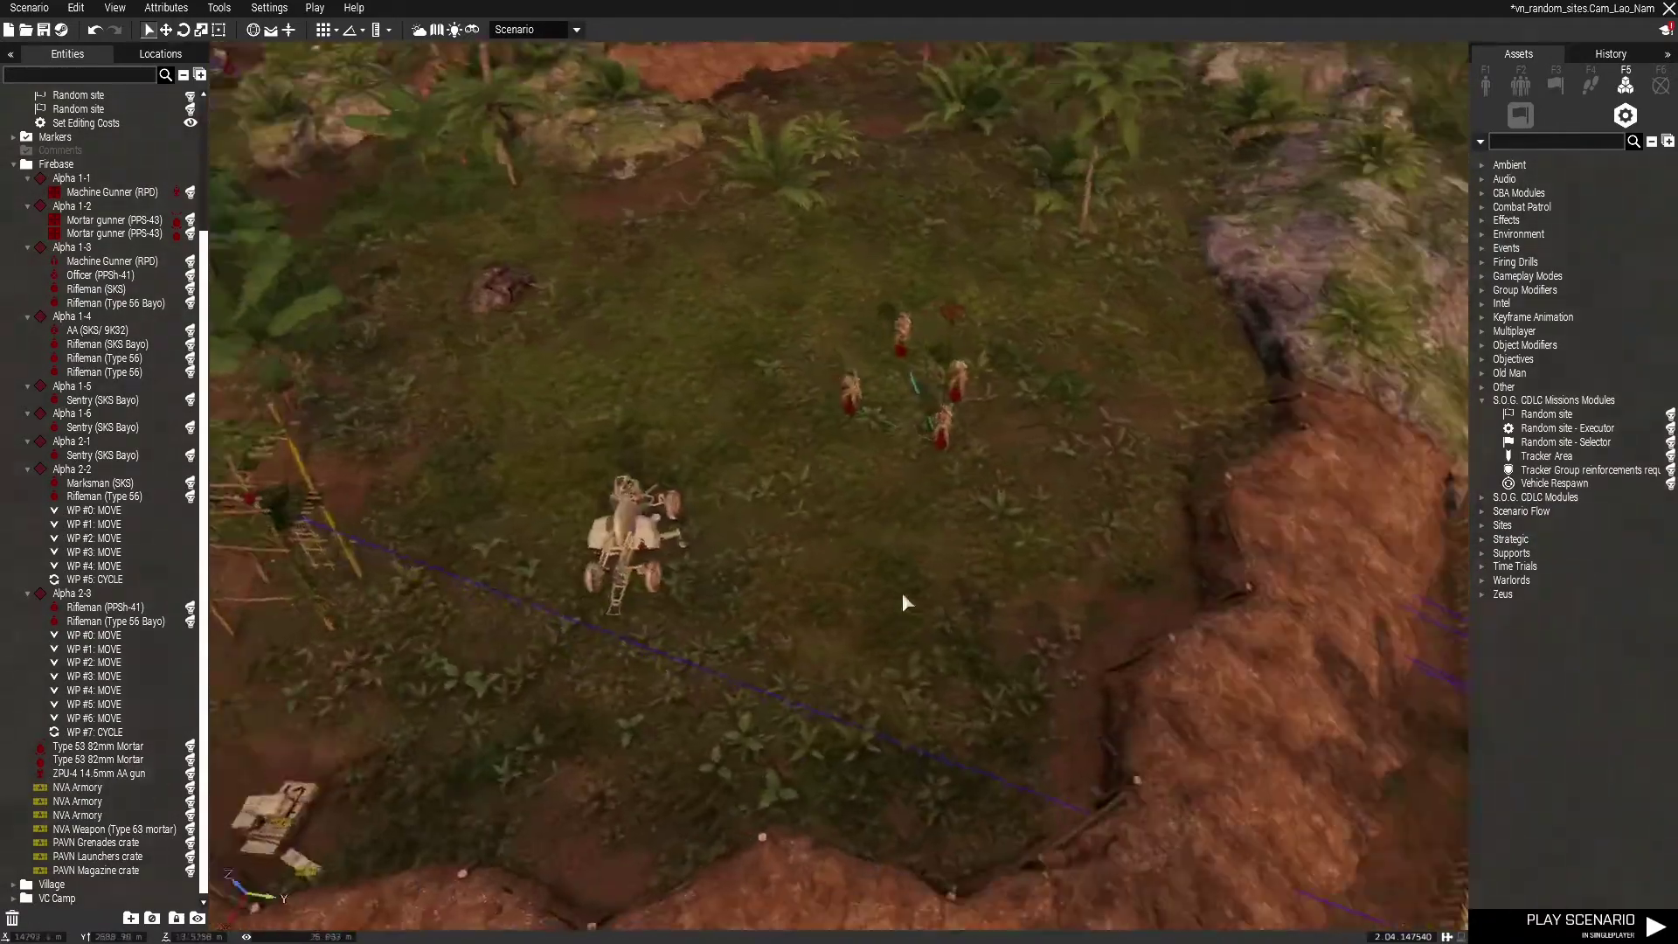
key(s)
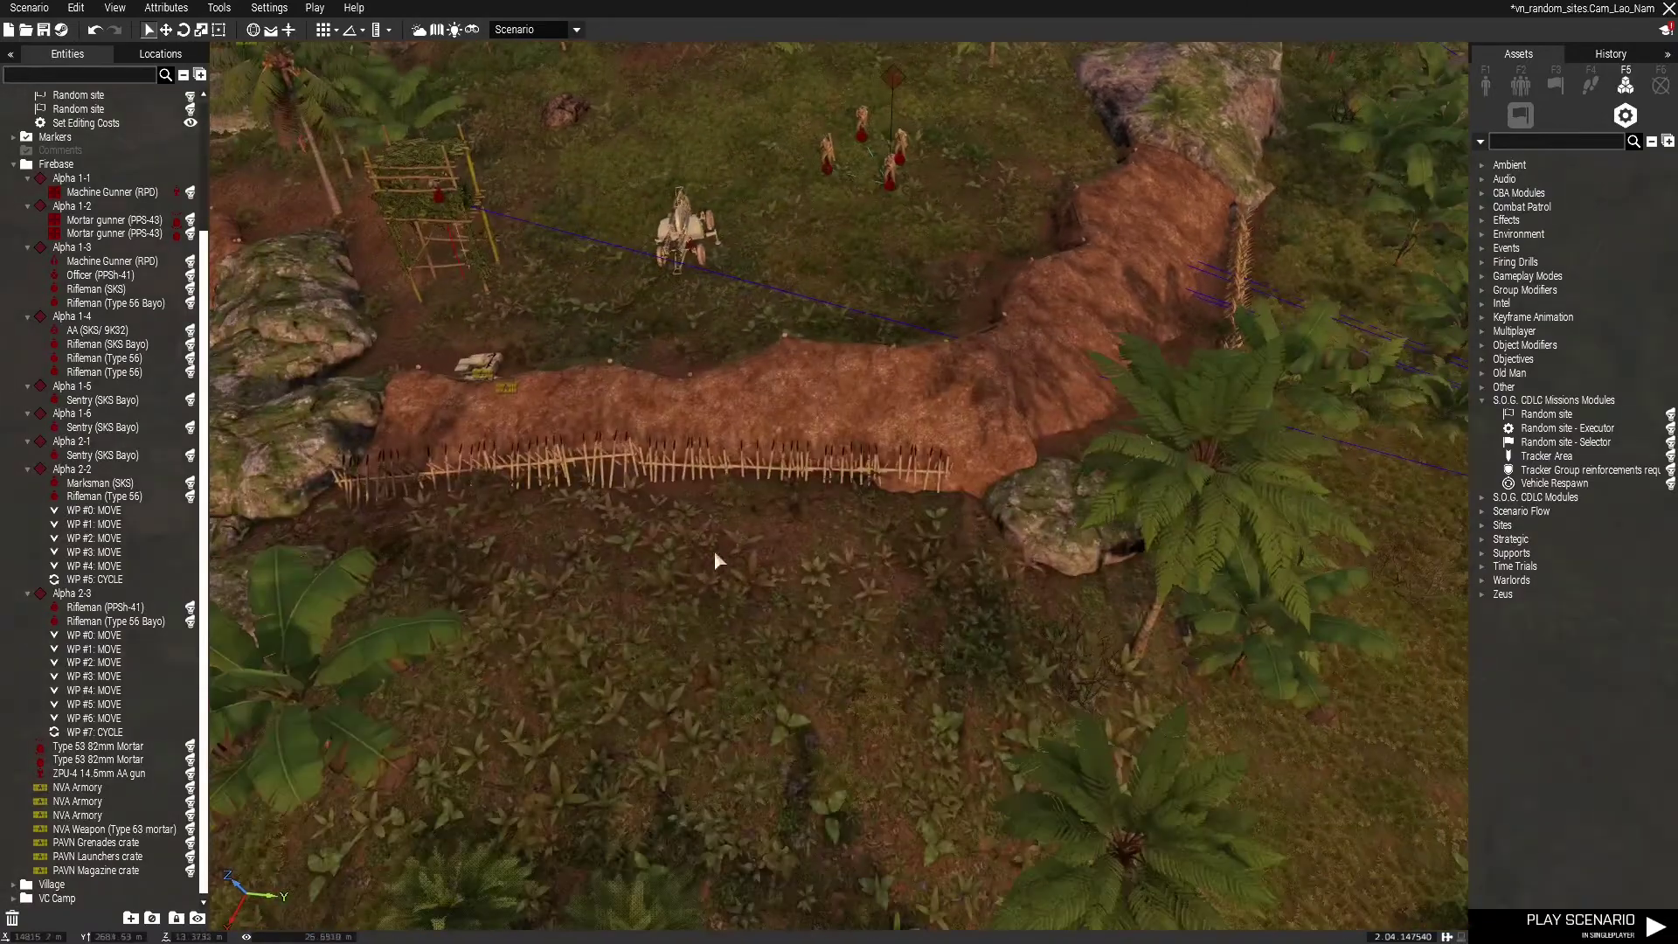
right_drag(715, 552, 1061, 565)
key(s)
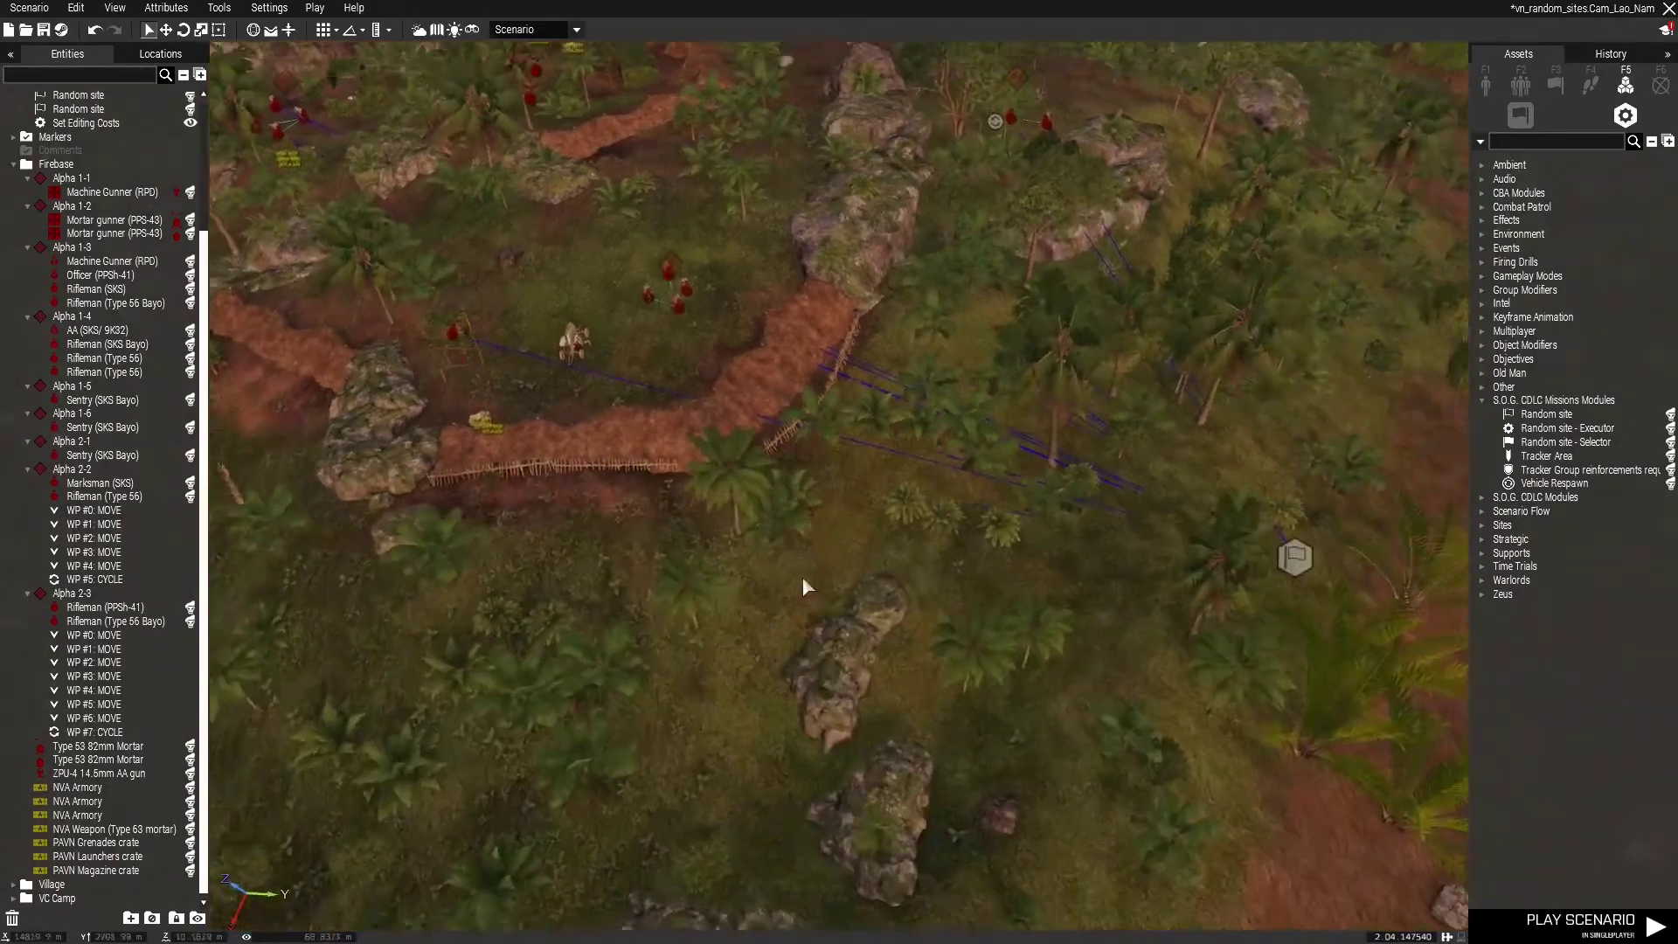
key(w)
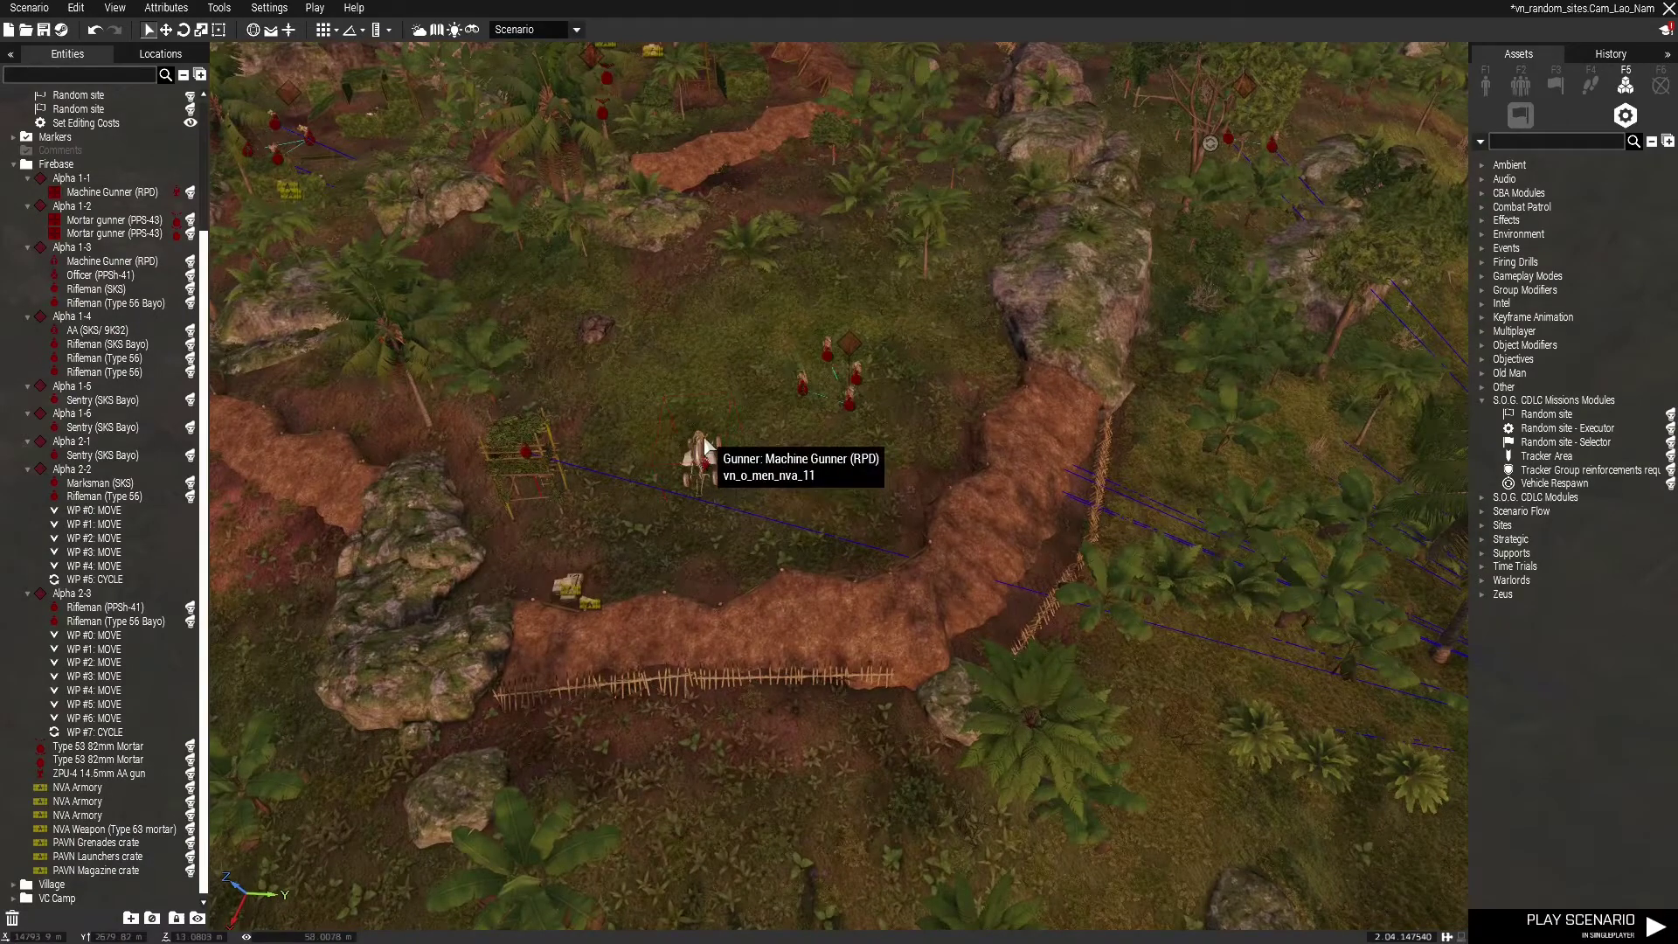
Place a third Random site module beside the huts of the riverside village.
right_drag(762, 734, 950, 644)
key(s)
key(w)
key(w)
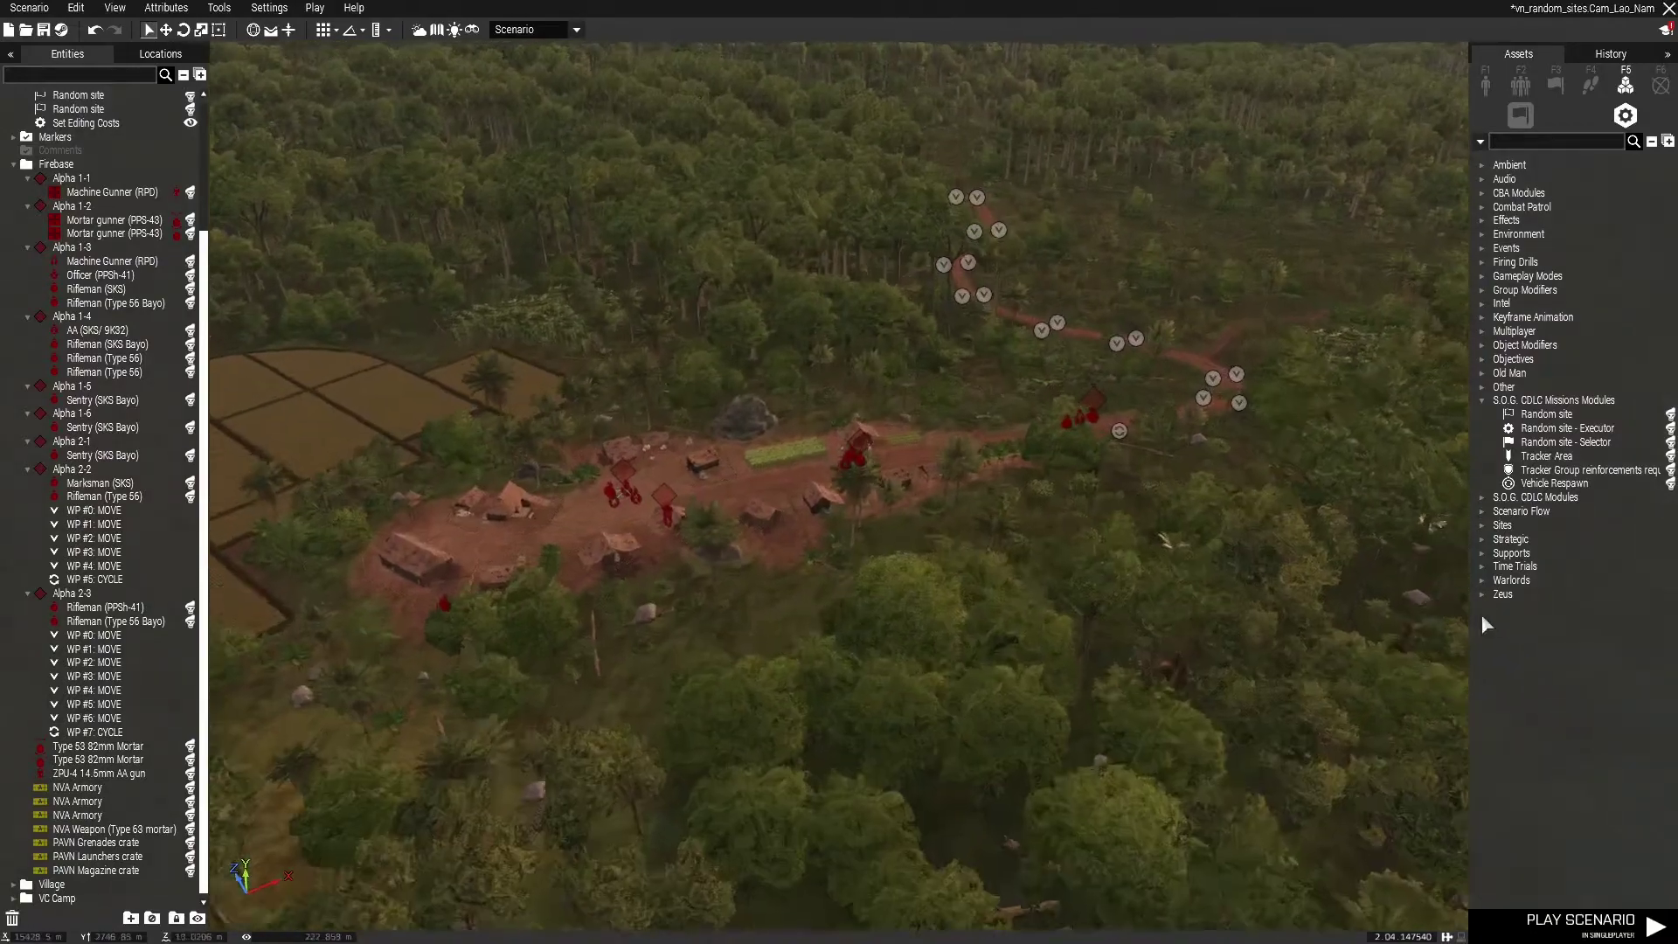
right_drag(1165, 673, 813, 664)
click(797, 582)
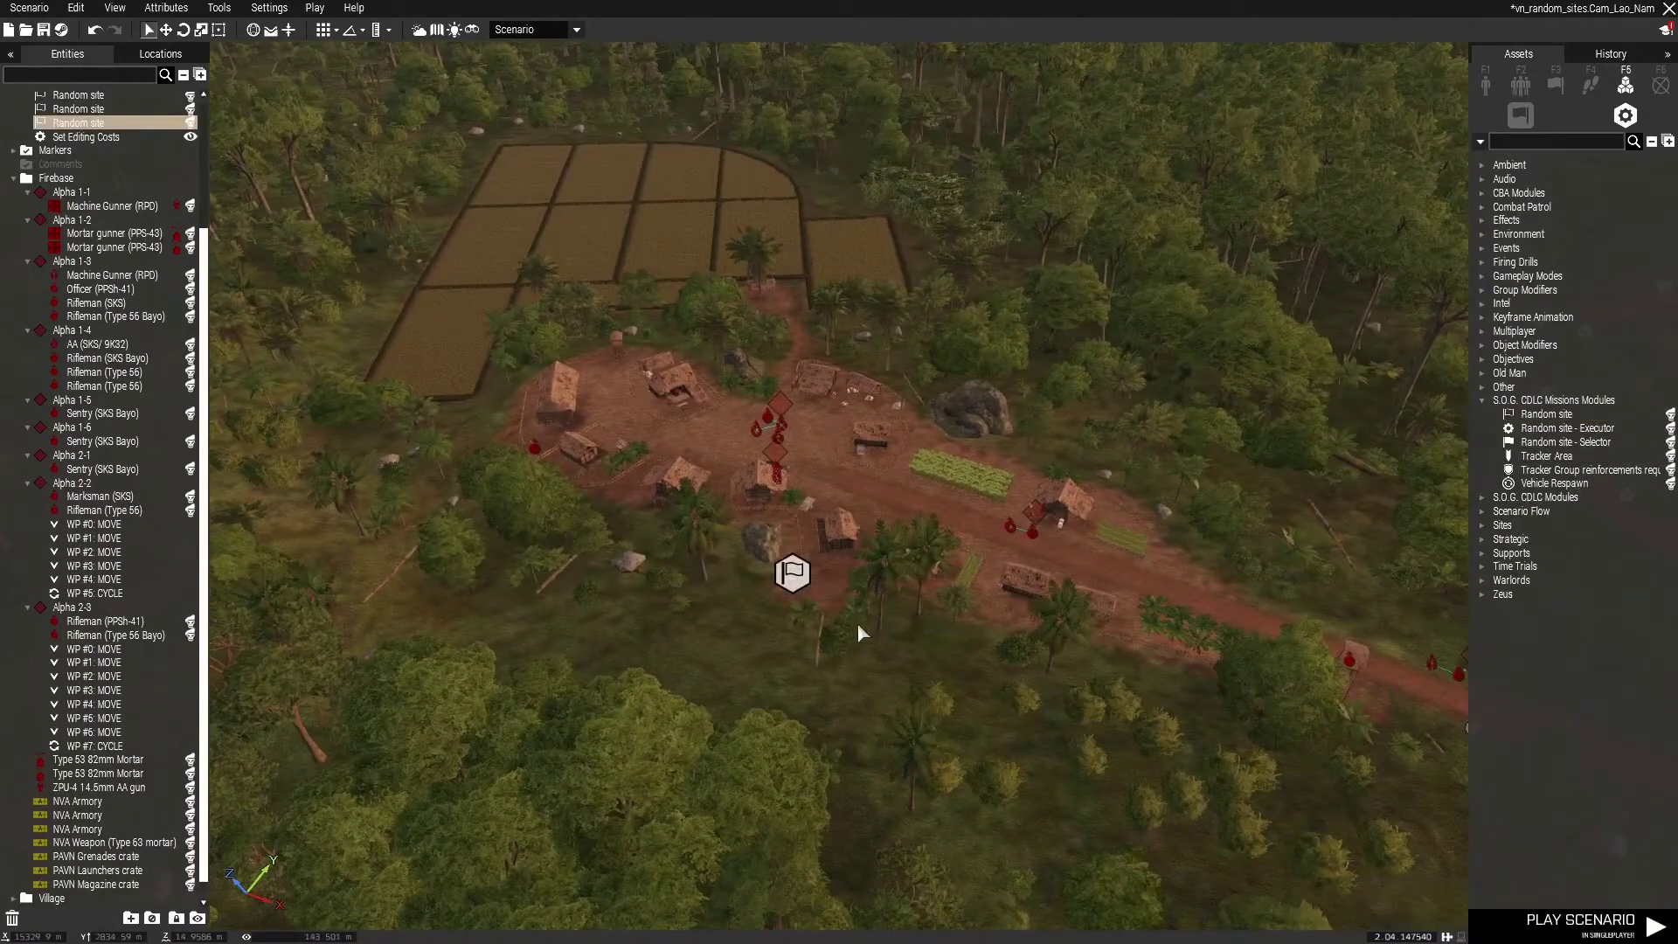
right_drag(932, 676, 806, 626)
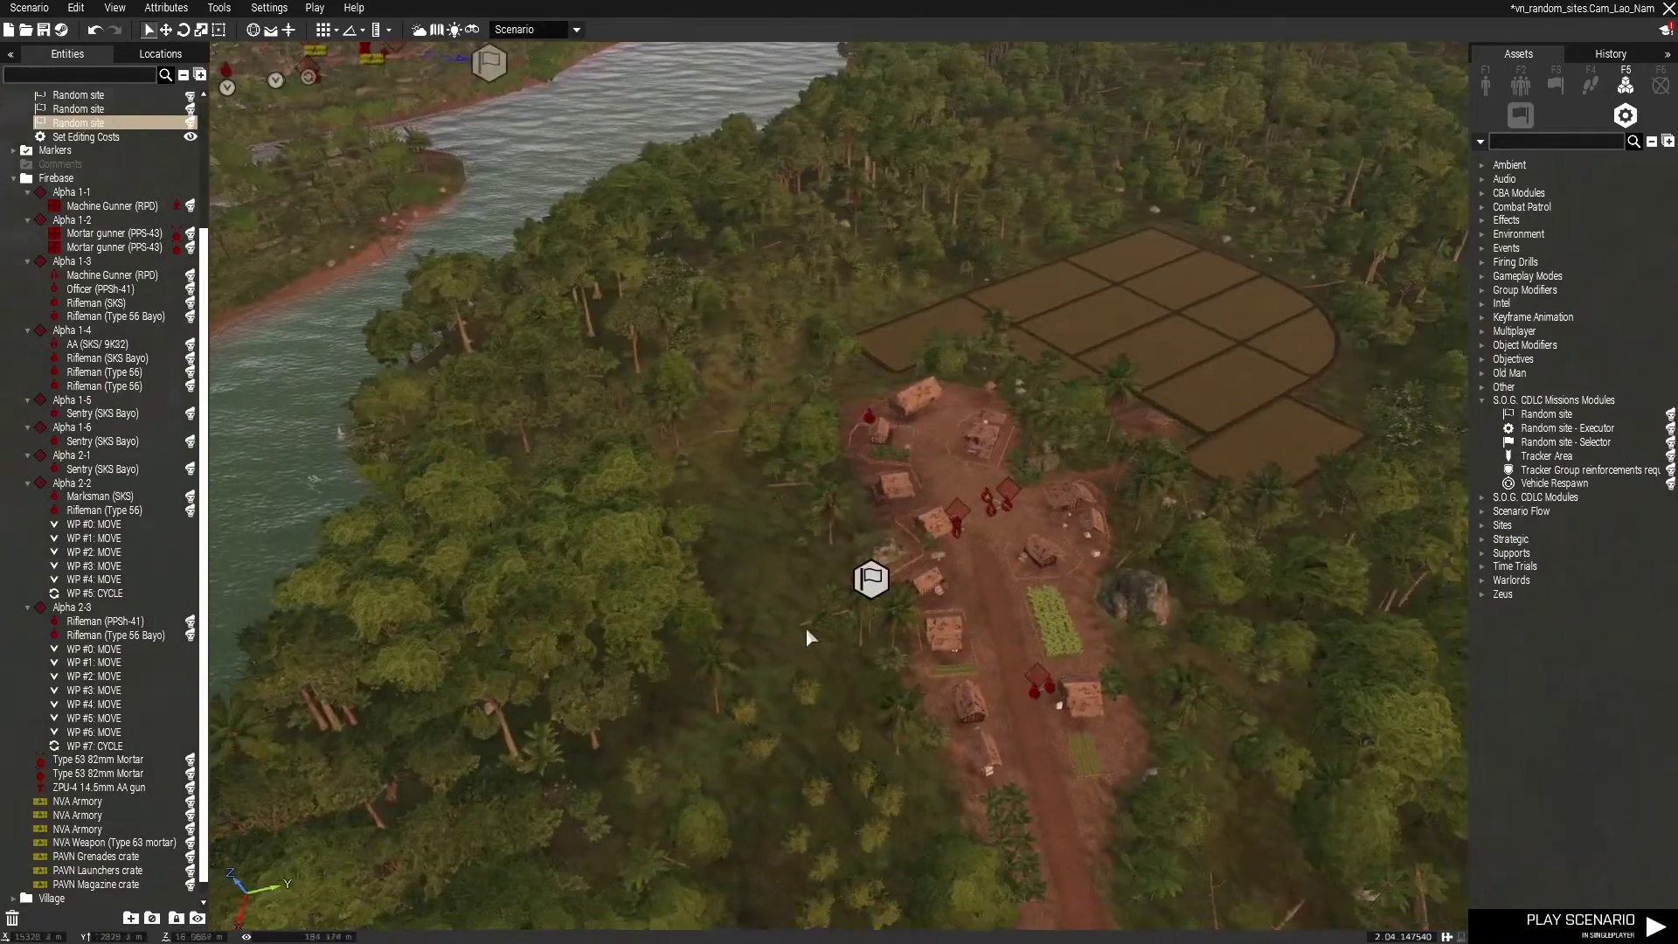
Collapse the Firebase layer and expand the Village layer with its groups Alpha 2-4 through 3-3.
click(13, 179)
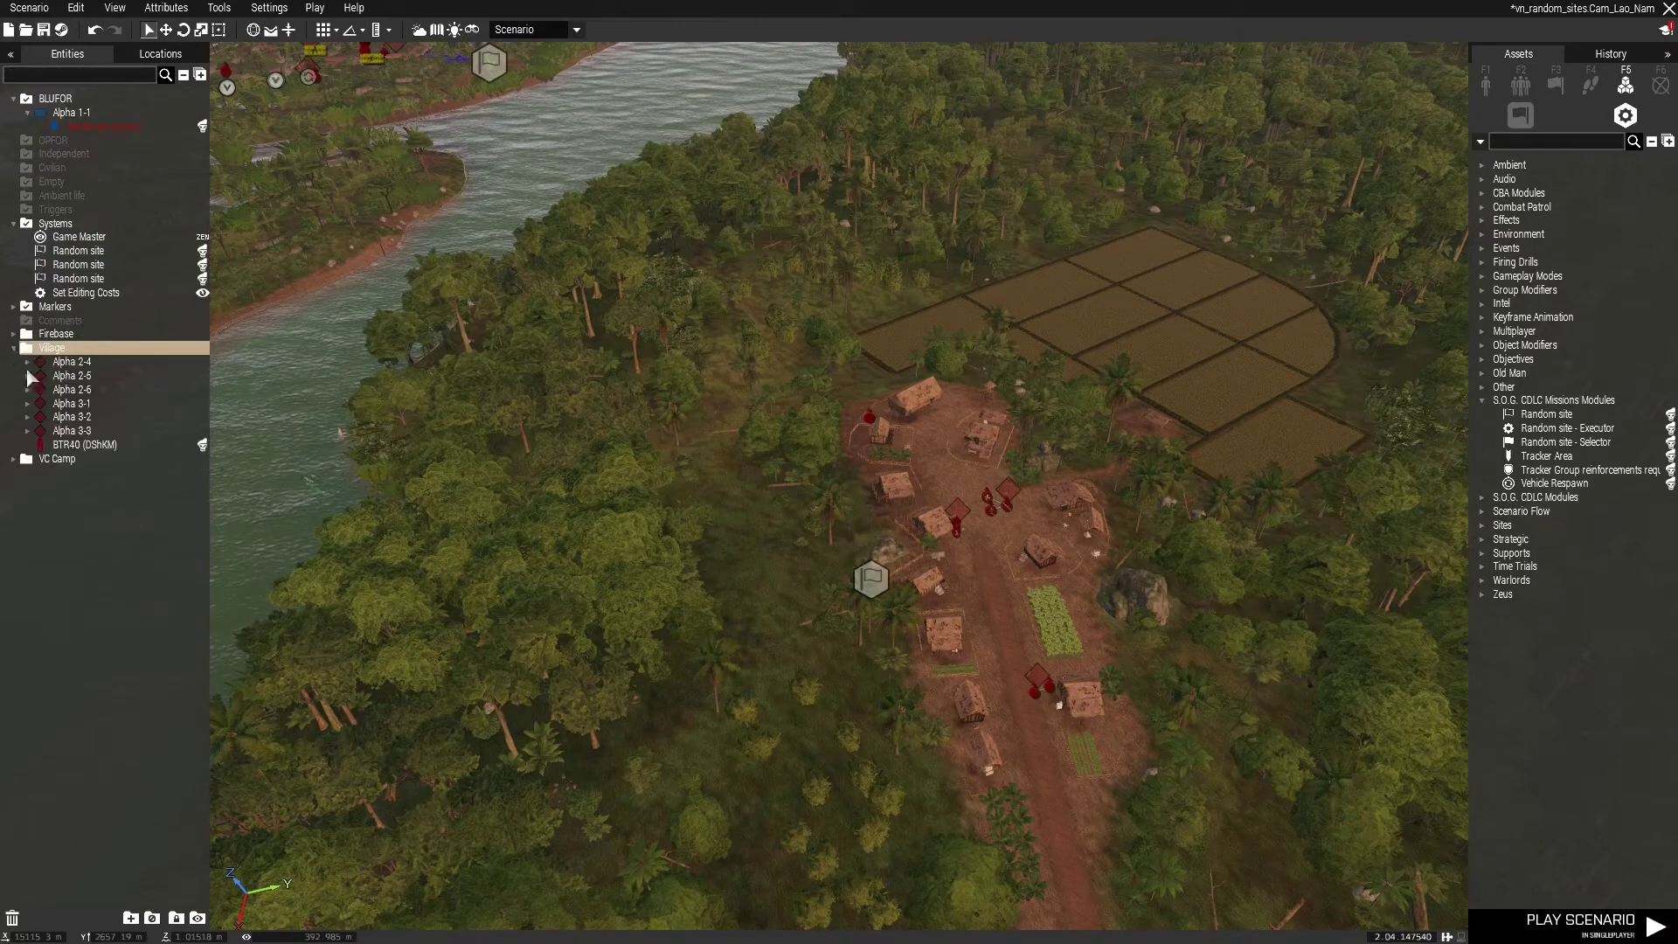
click(29, 417)
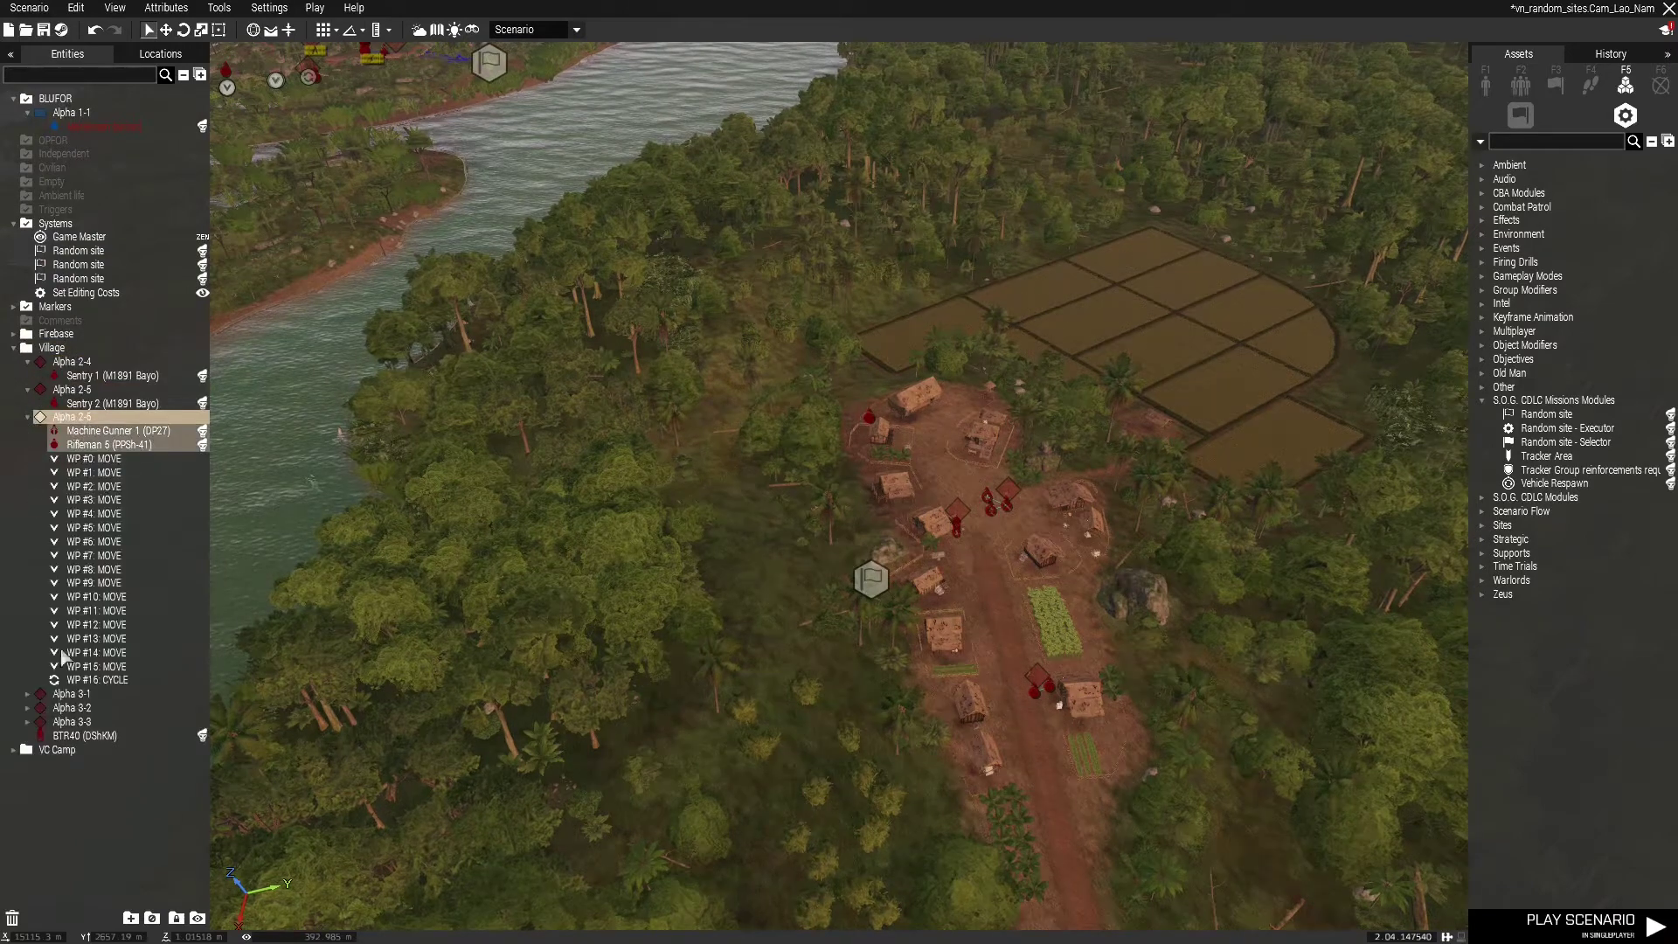
click(29, 696)
click(29, 763)
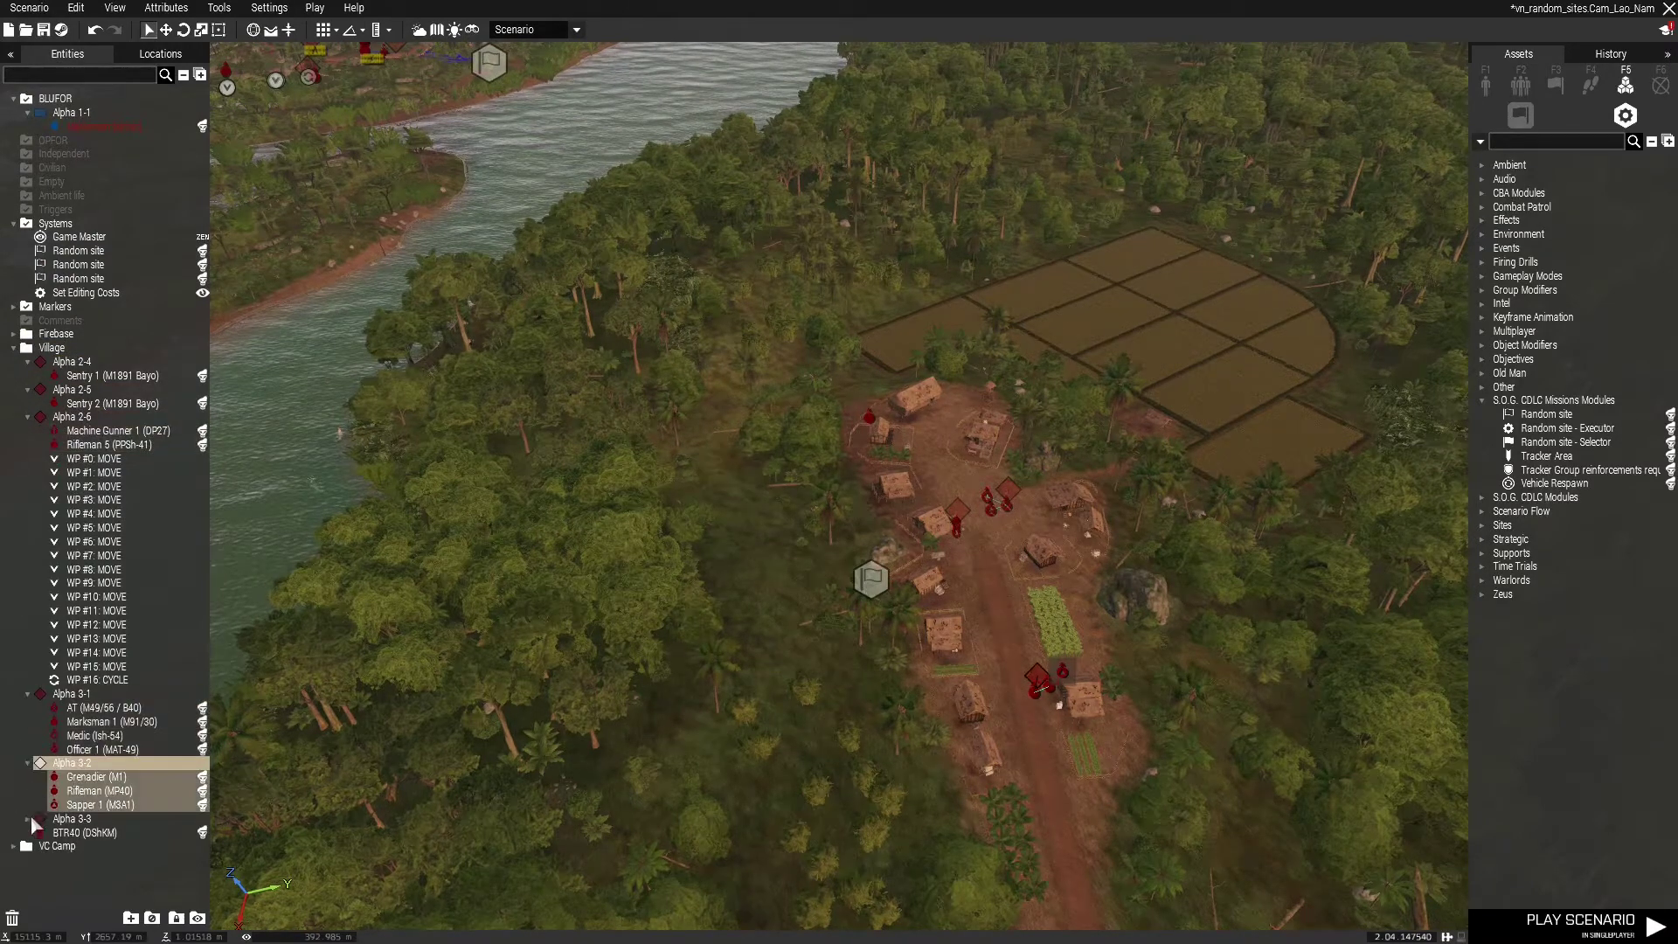
click(32, 819)
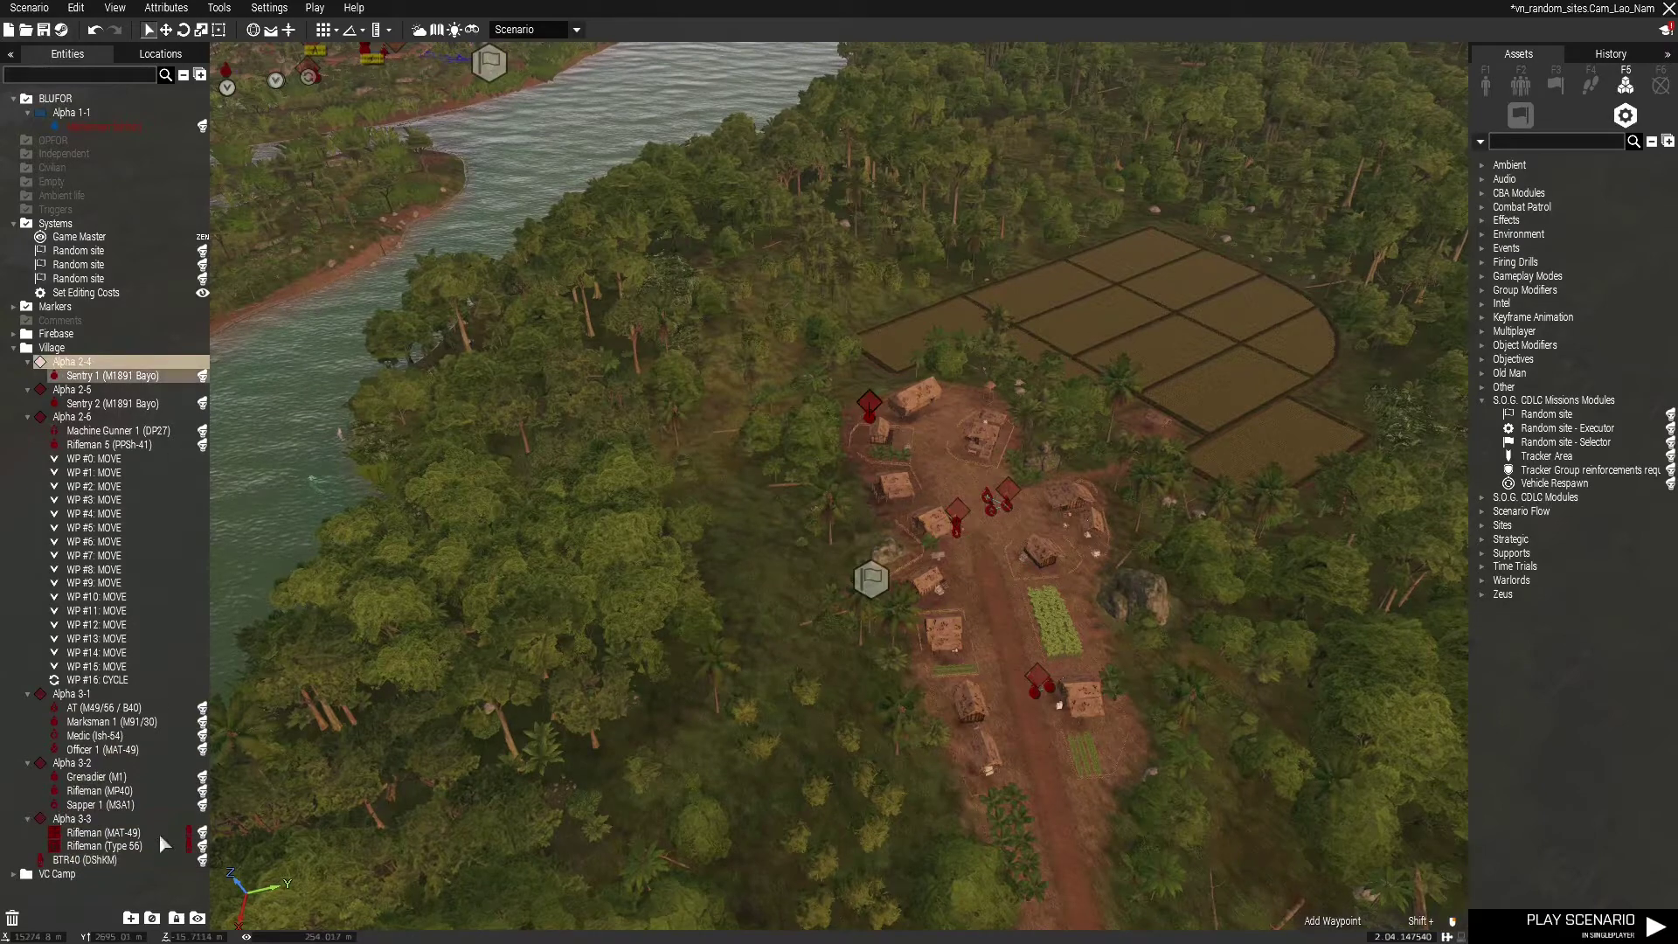
Sync everything in the Village layer, from Alpha 2-4 to the BTR40 (DShKM), to the village's Random site module, and shift the module farther from the huts.
shift+click(97, 863)
key(s)
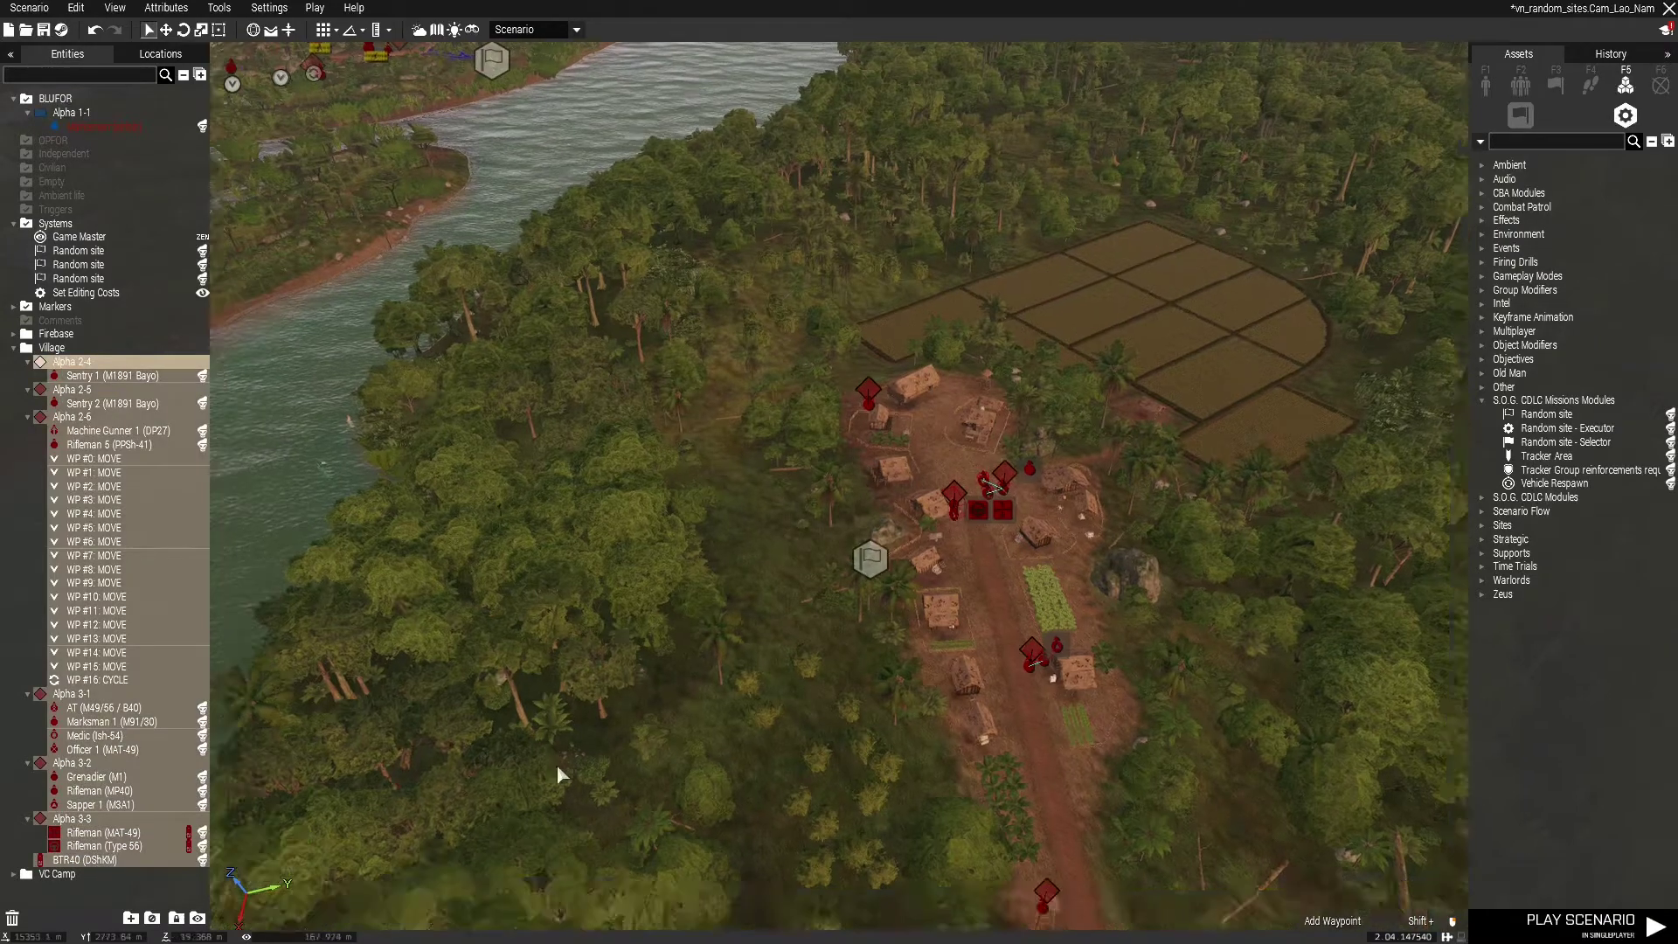
key(d)
key(w)
right_click(798, 518)
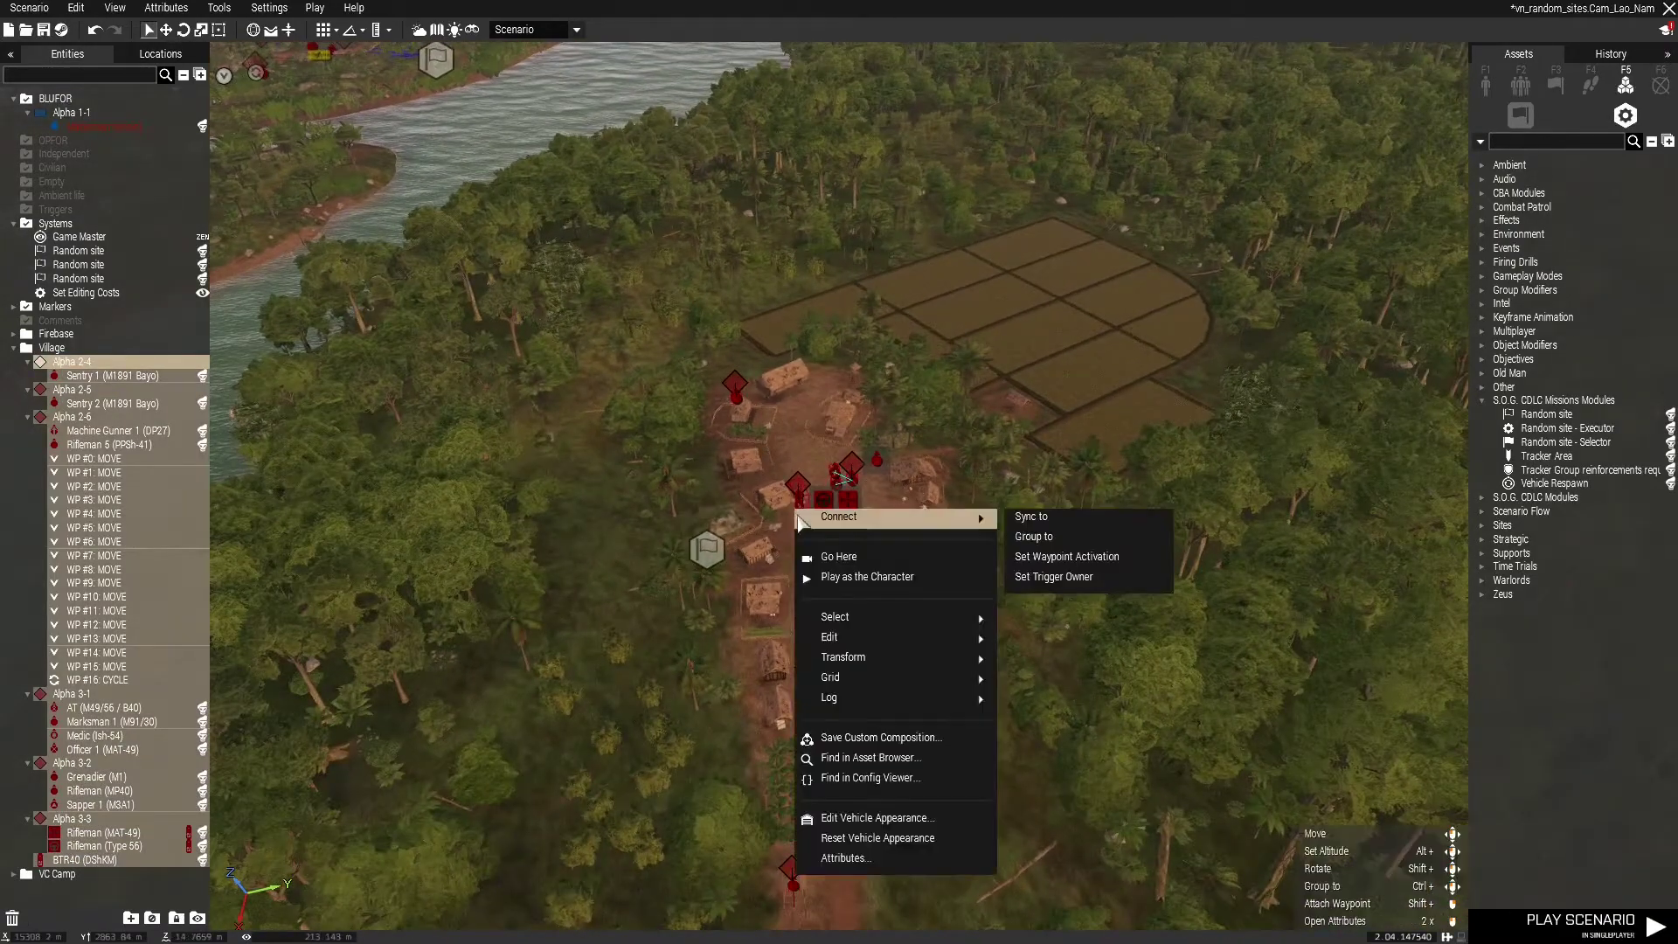
click(1024, 517)
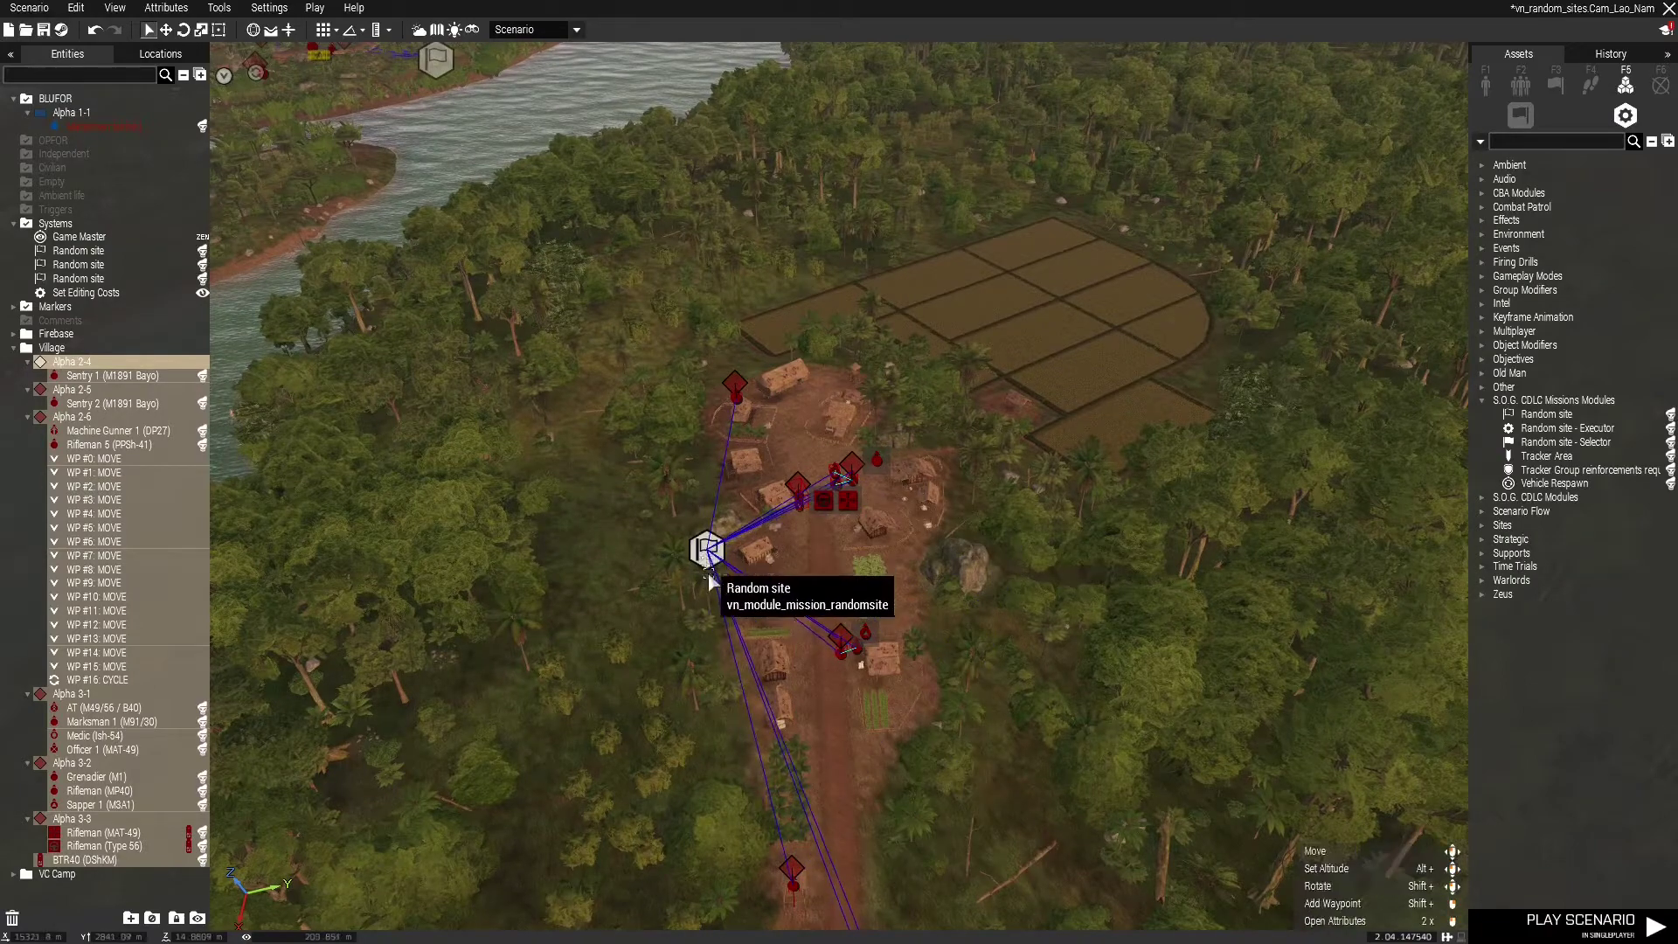
click(707, 549)
drag(707, 549, 618, 555)
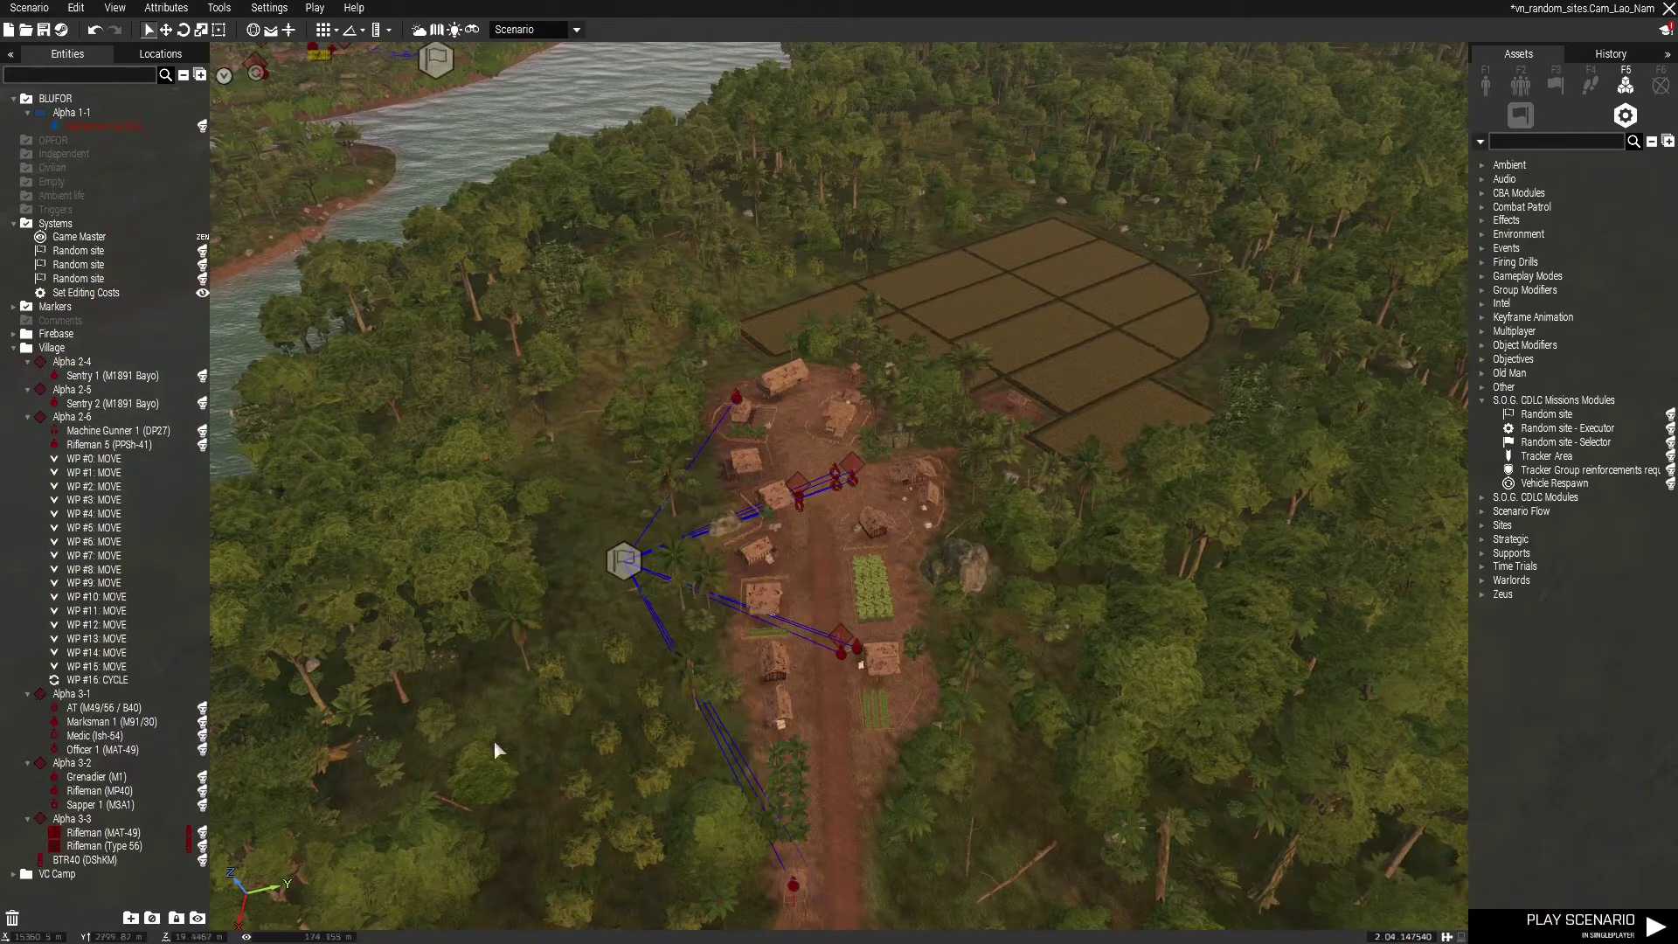
Place a Random site - Selector module at the river shore between the three sites.
drag(495, 741, 959, 723)
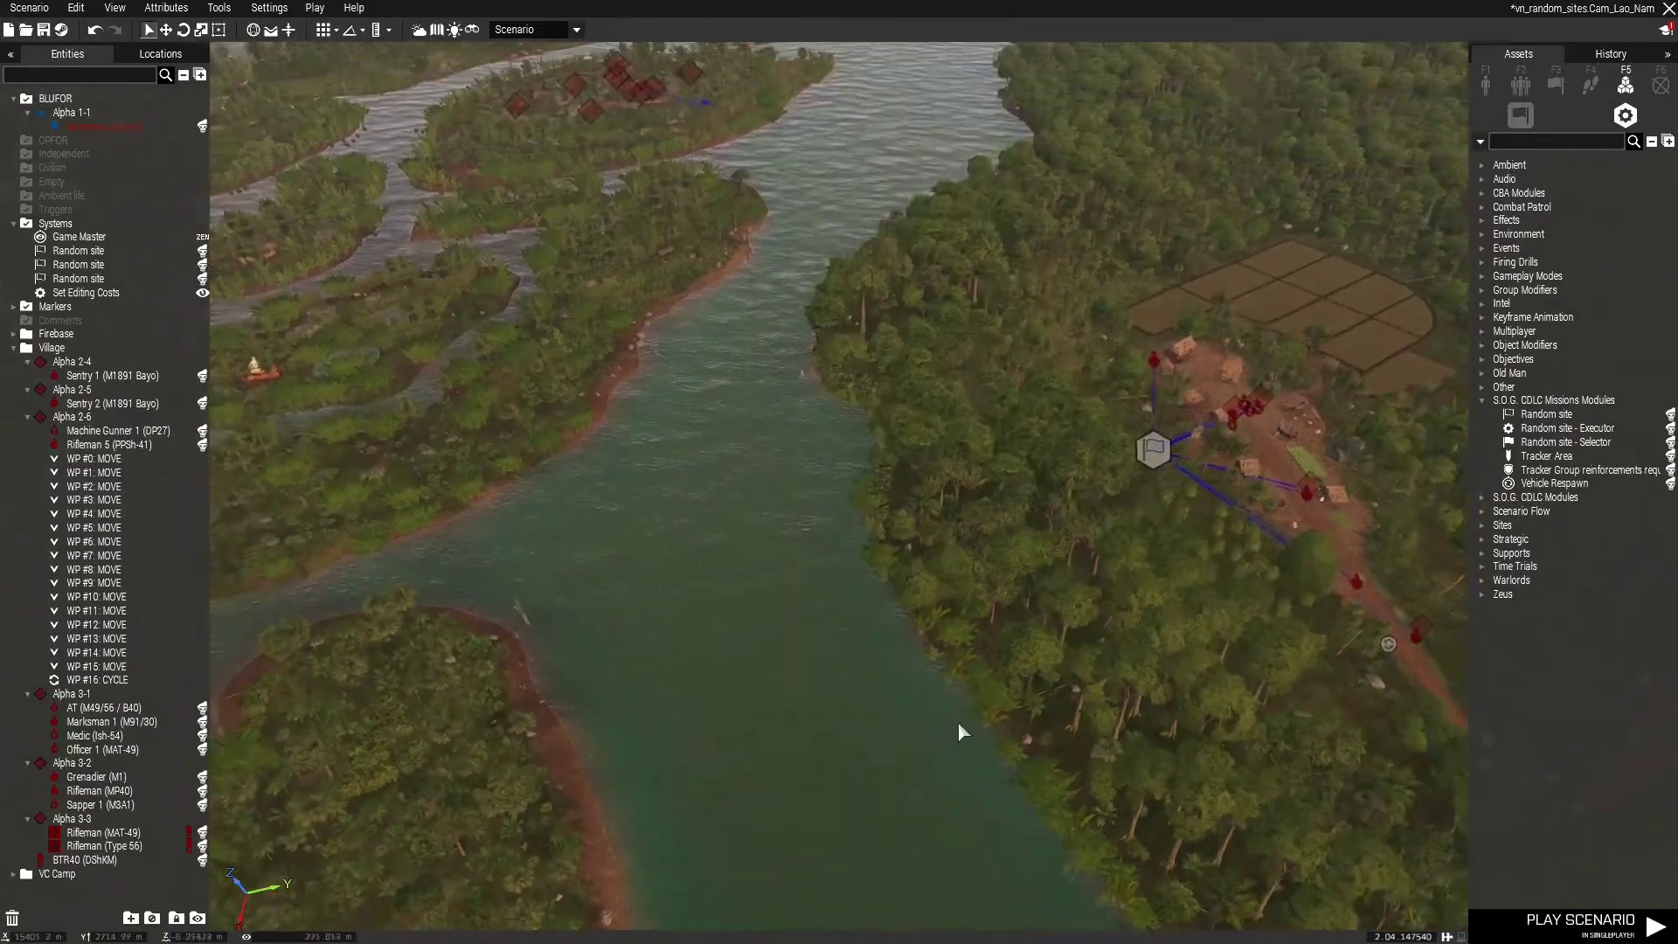
mouse_move(958, 721)
right_down()
mouse_move(879, 636)
mouse_move(711, 681)
mouse_move(680, 709)
right_up()
key(s)
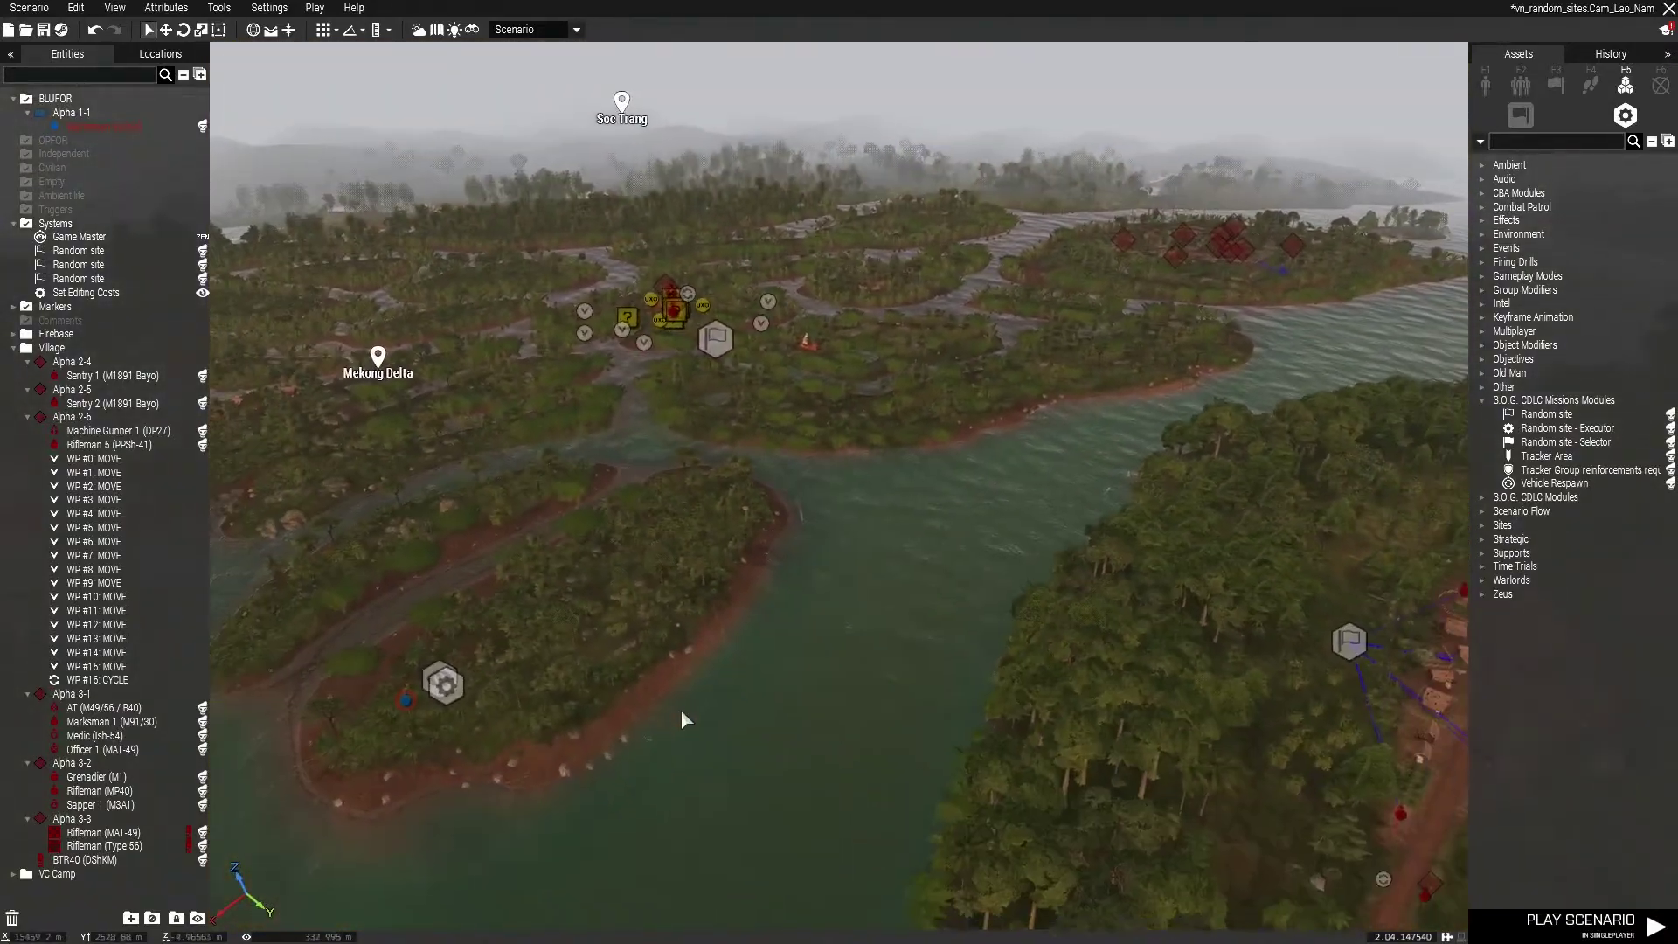
key(w)
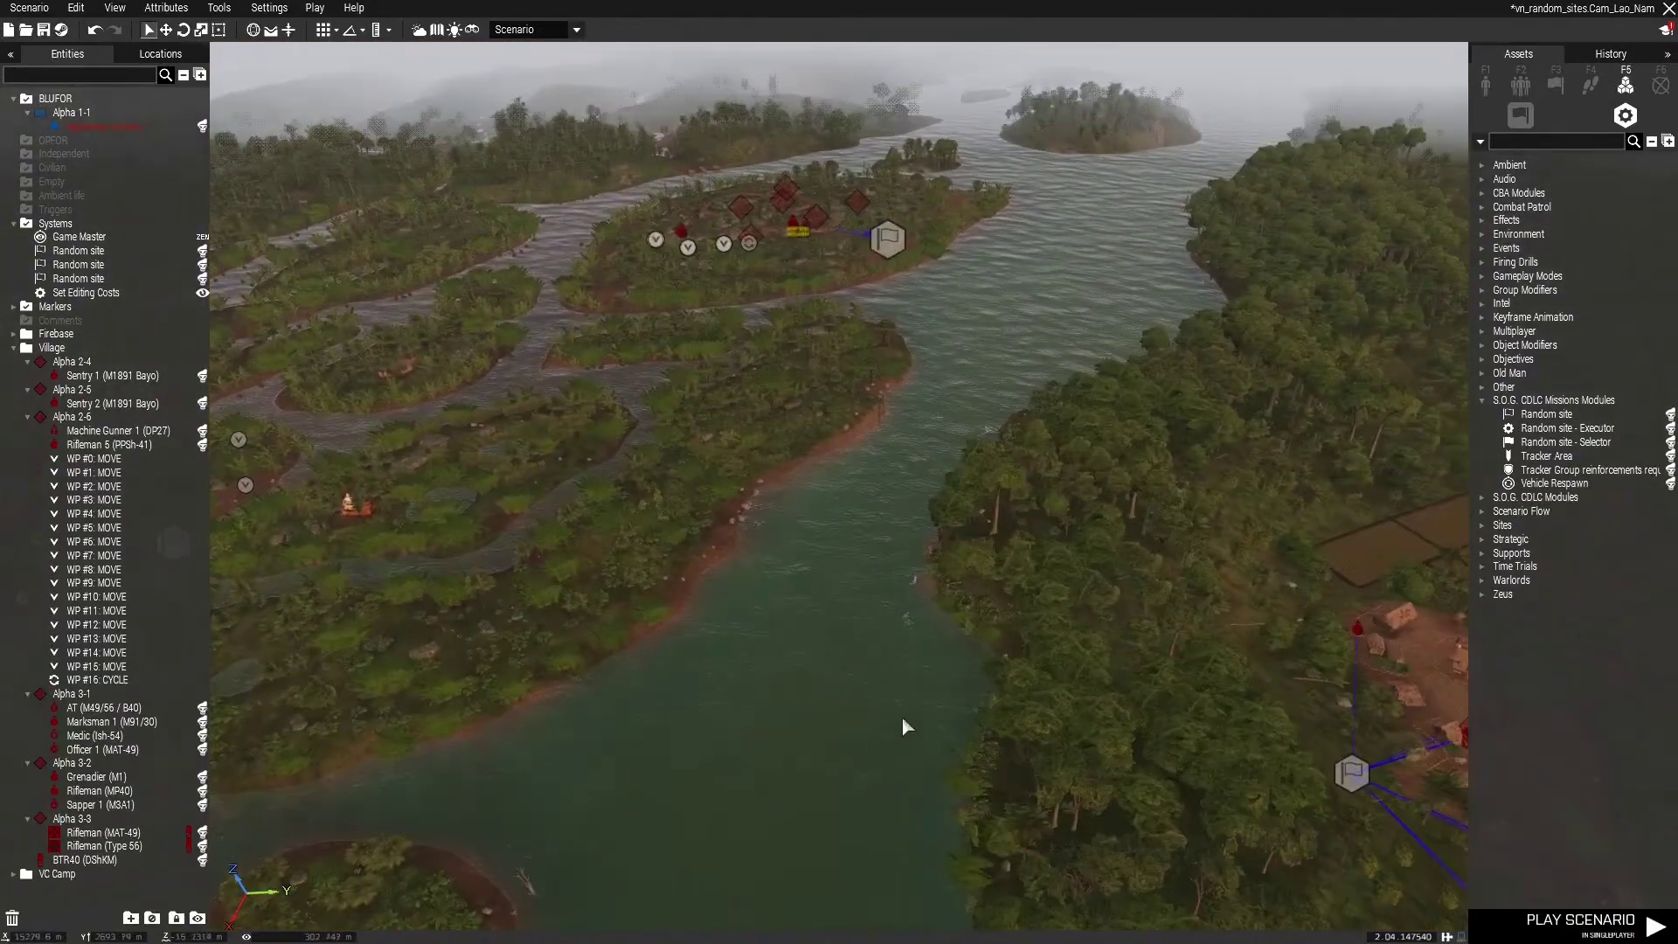
click(1608, 446)
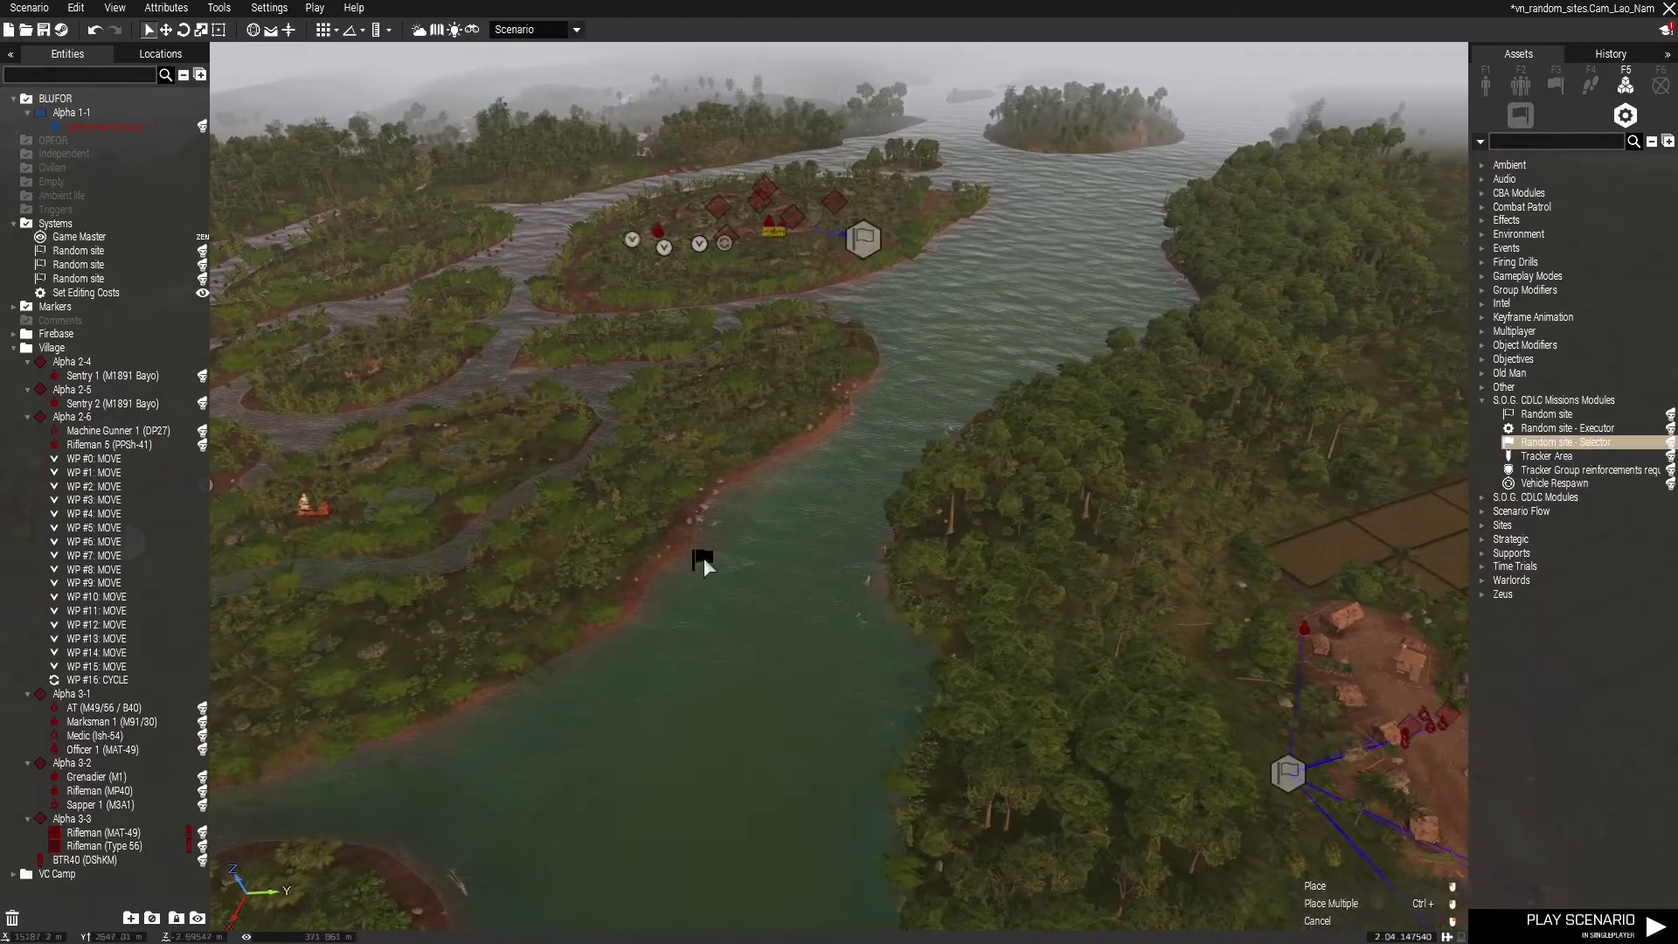
click(724, 542)
Sync the Random site - Selector module to the village's Random site module.
key(a)
right_drag(857, 730, 988, 687)
key(w)
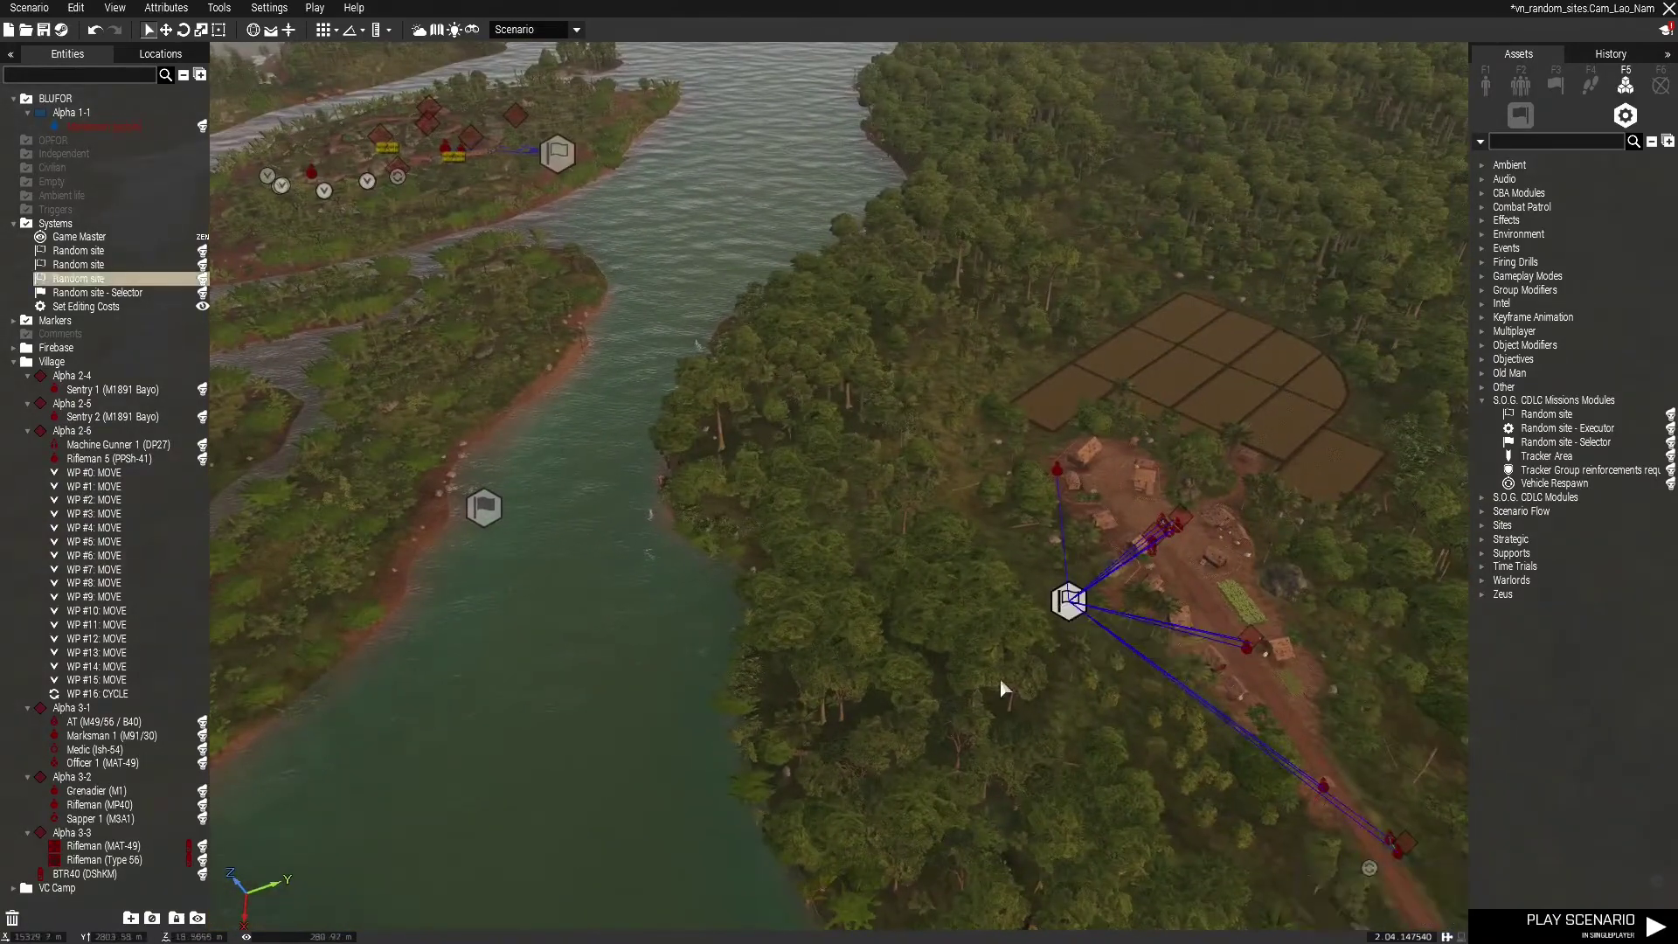
key(a)
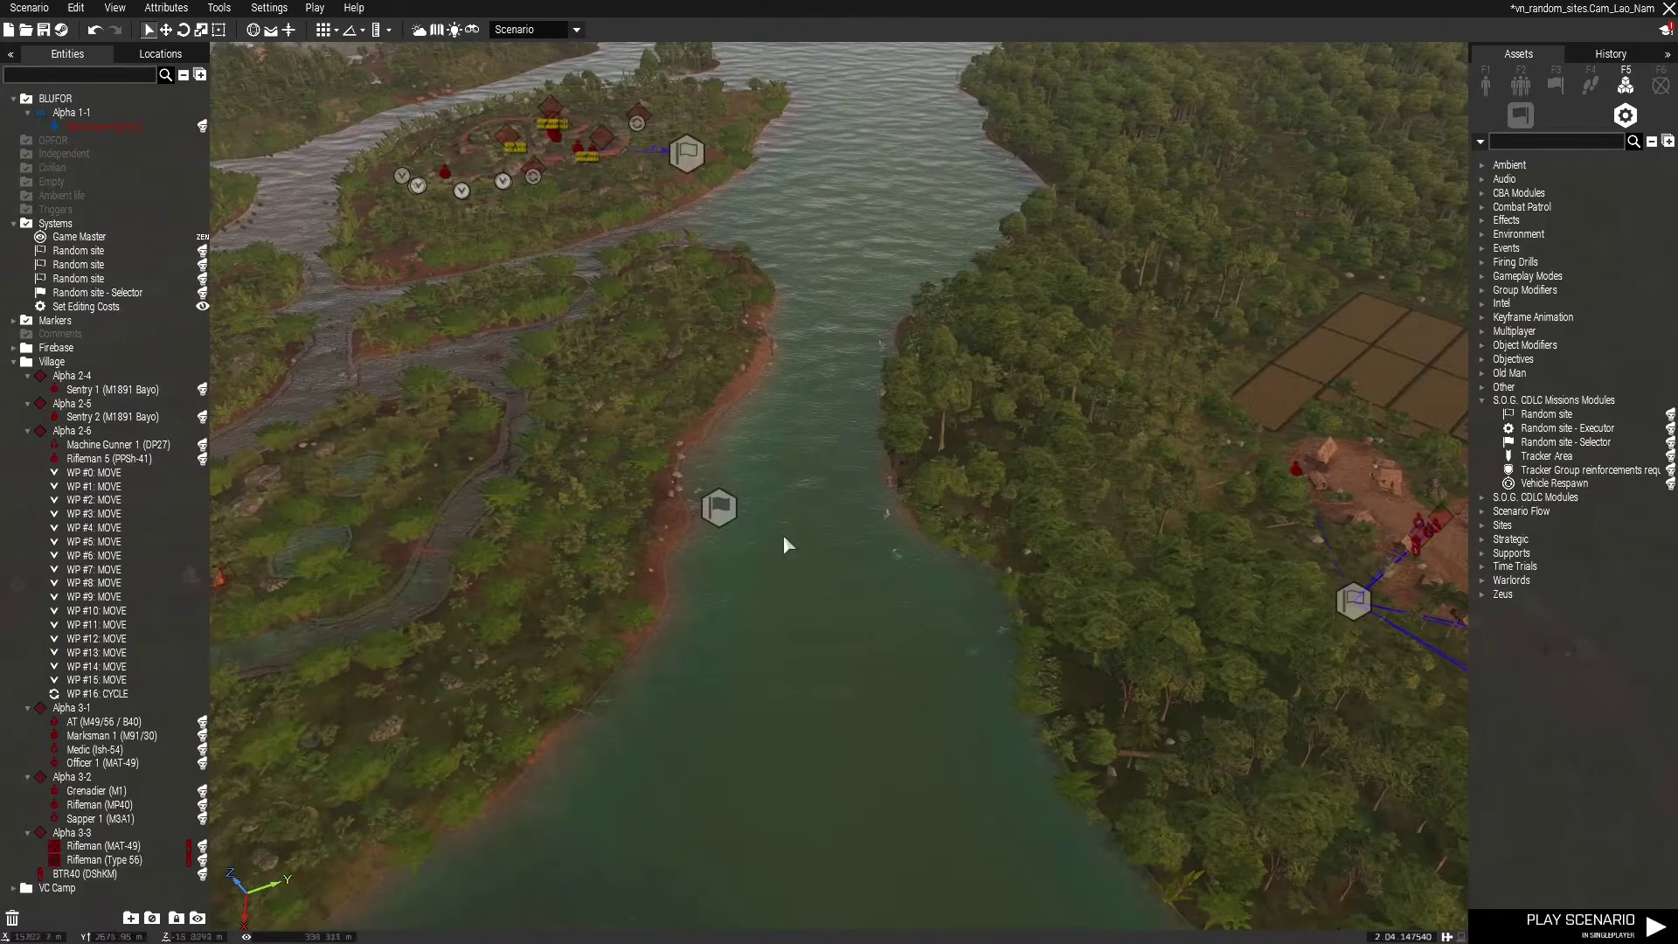
right_click(729, 519)
mouse_move(746, 523)
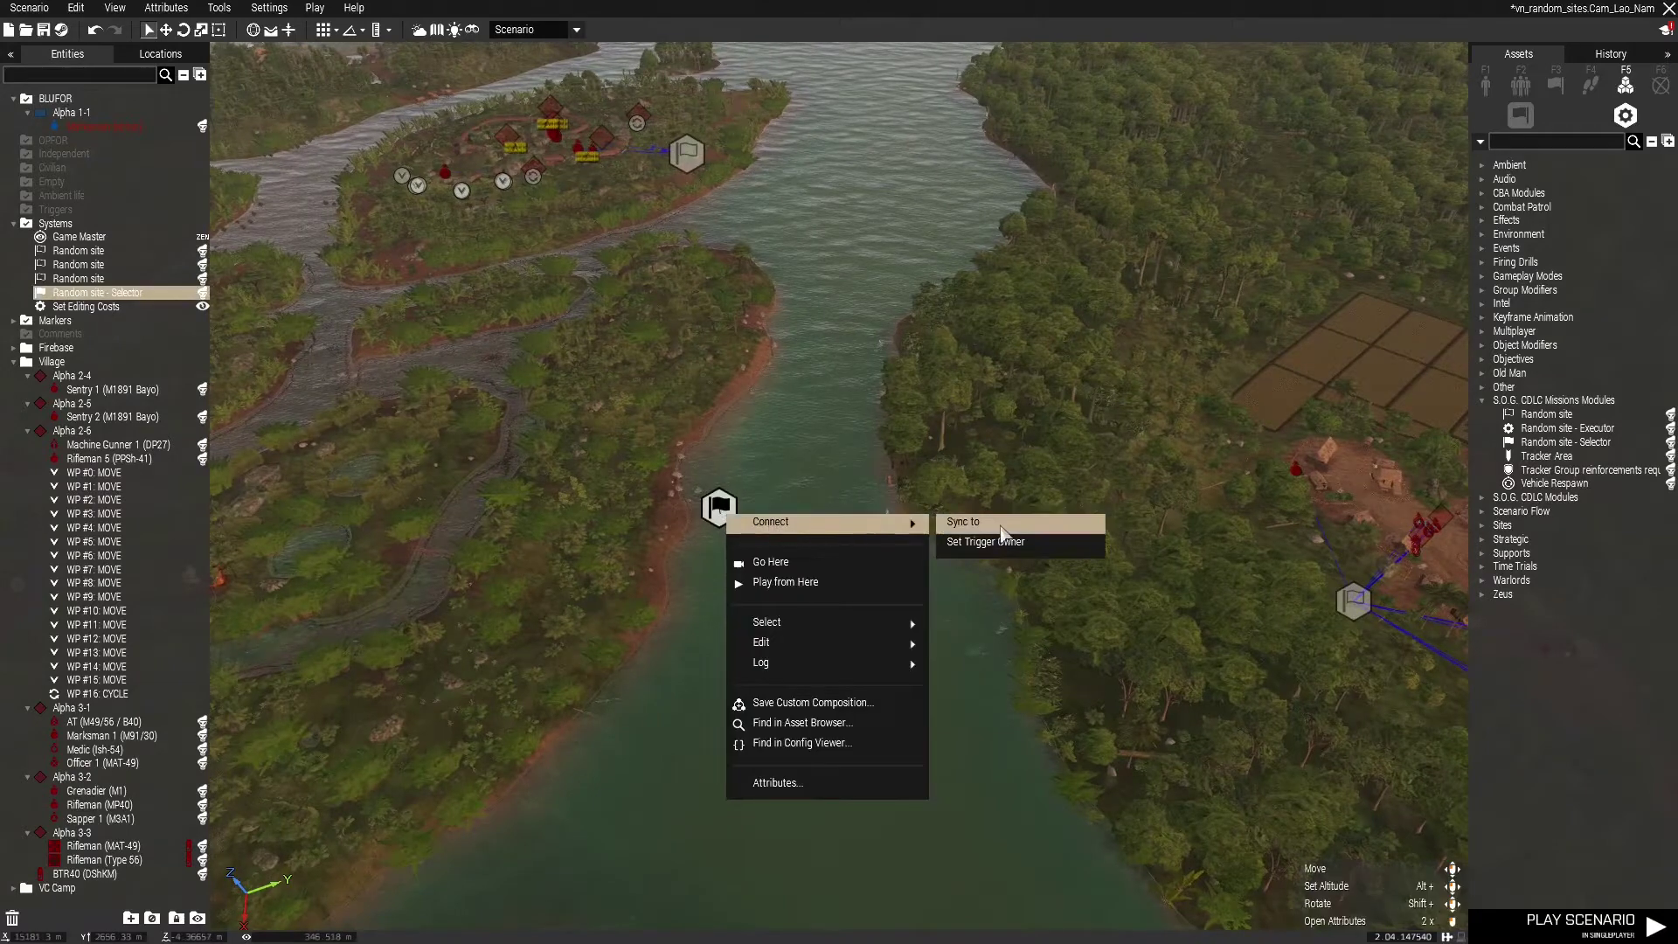
click(1002, 524)
key(d)
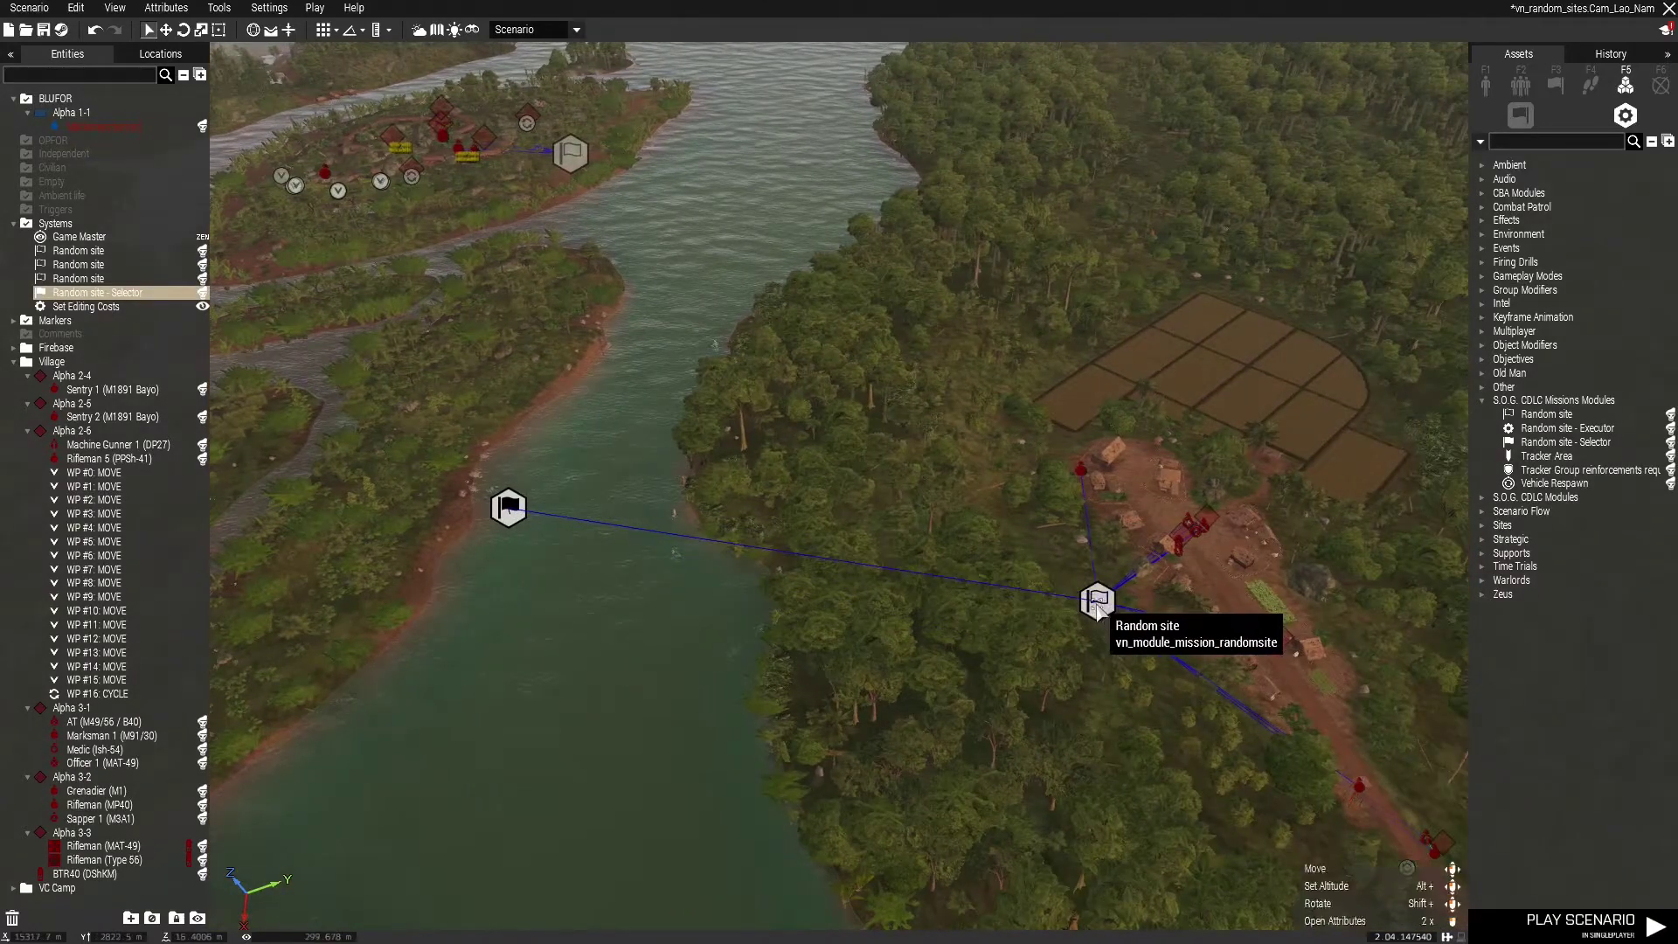
click(1098, 603)
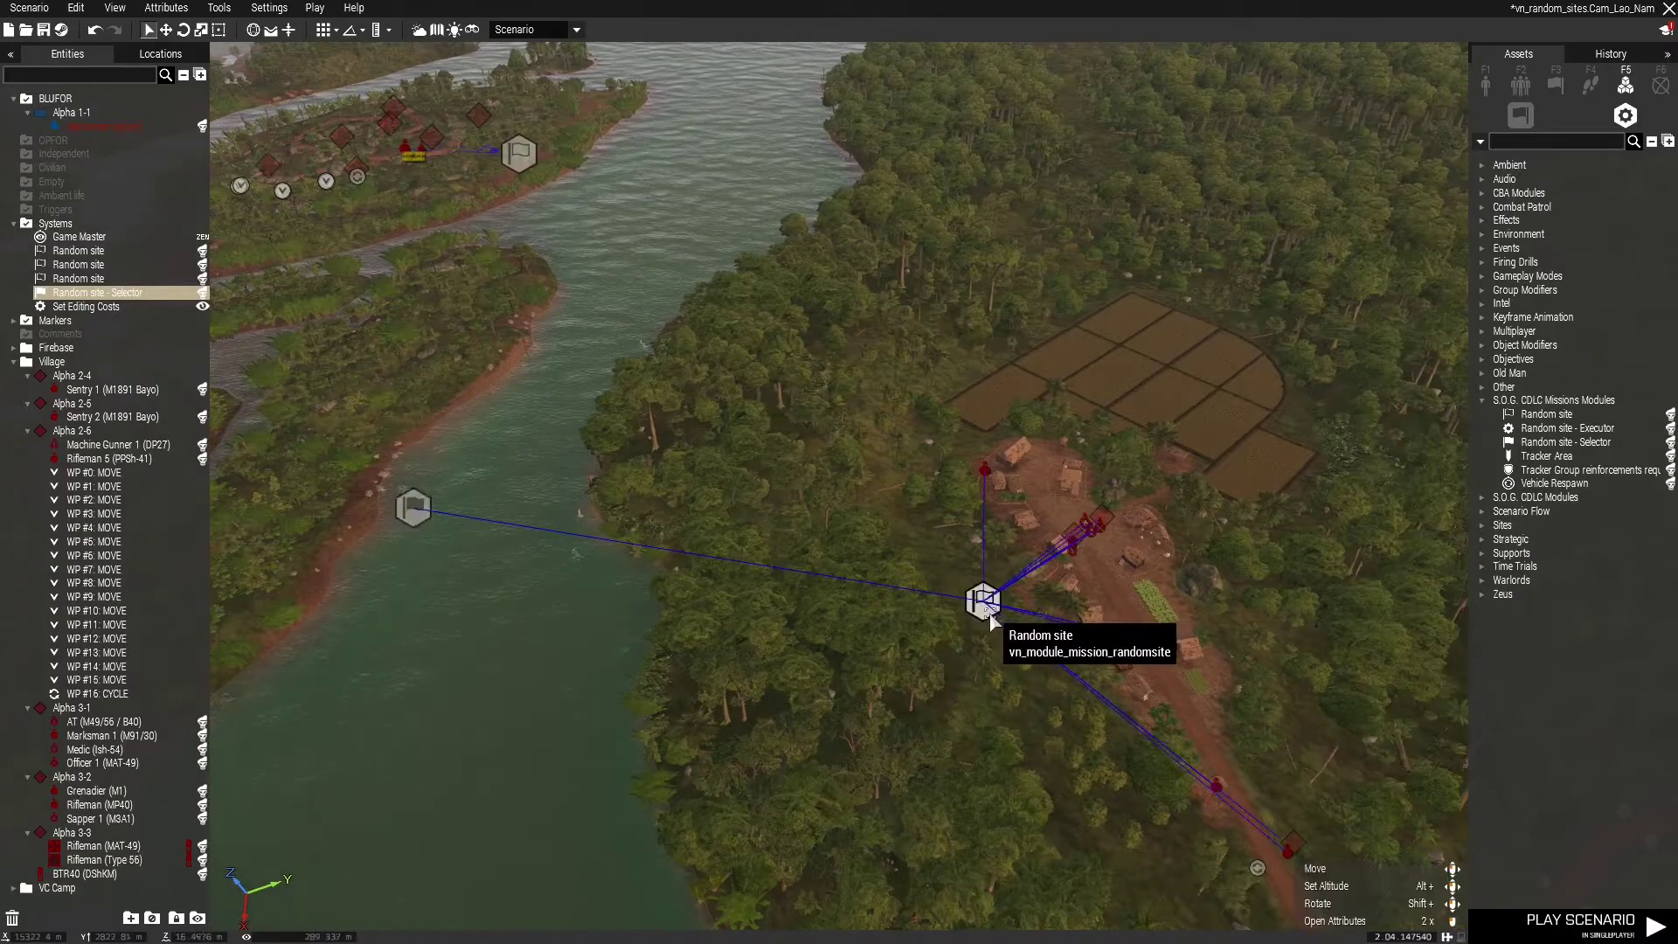
click(990, 619)
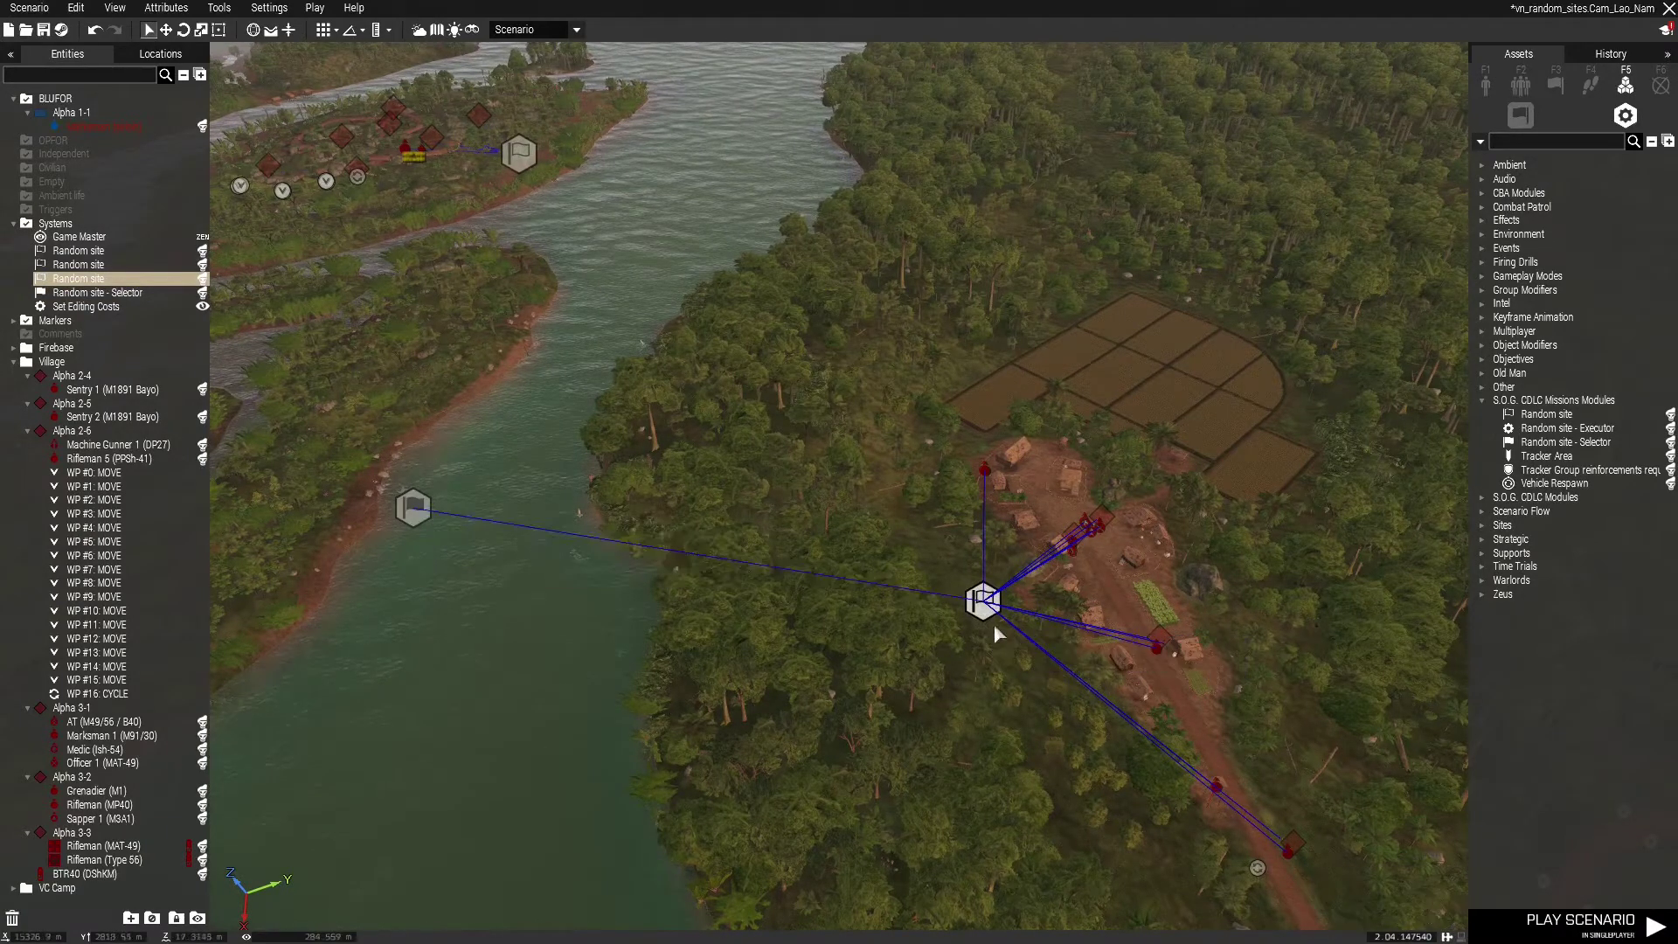
Sync the Random site - Selector module to the VC camp's Random site module.
key(a)
key(s)
right_drag(951, 742, 893, 737)
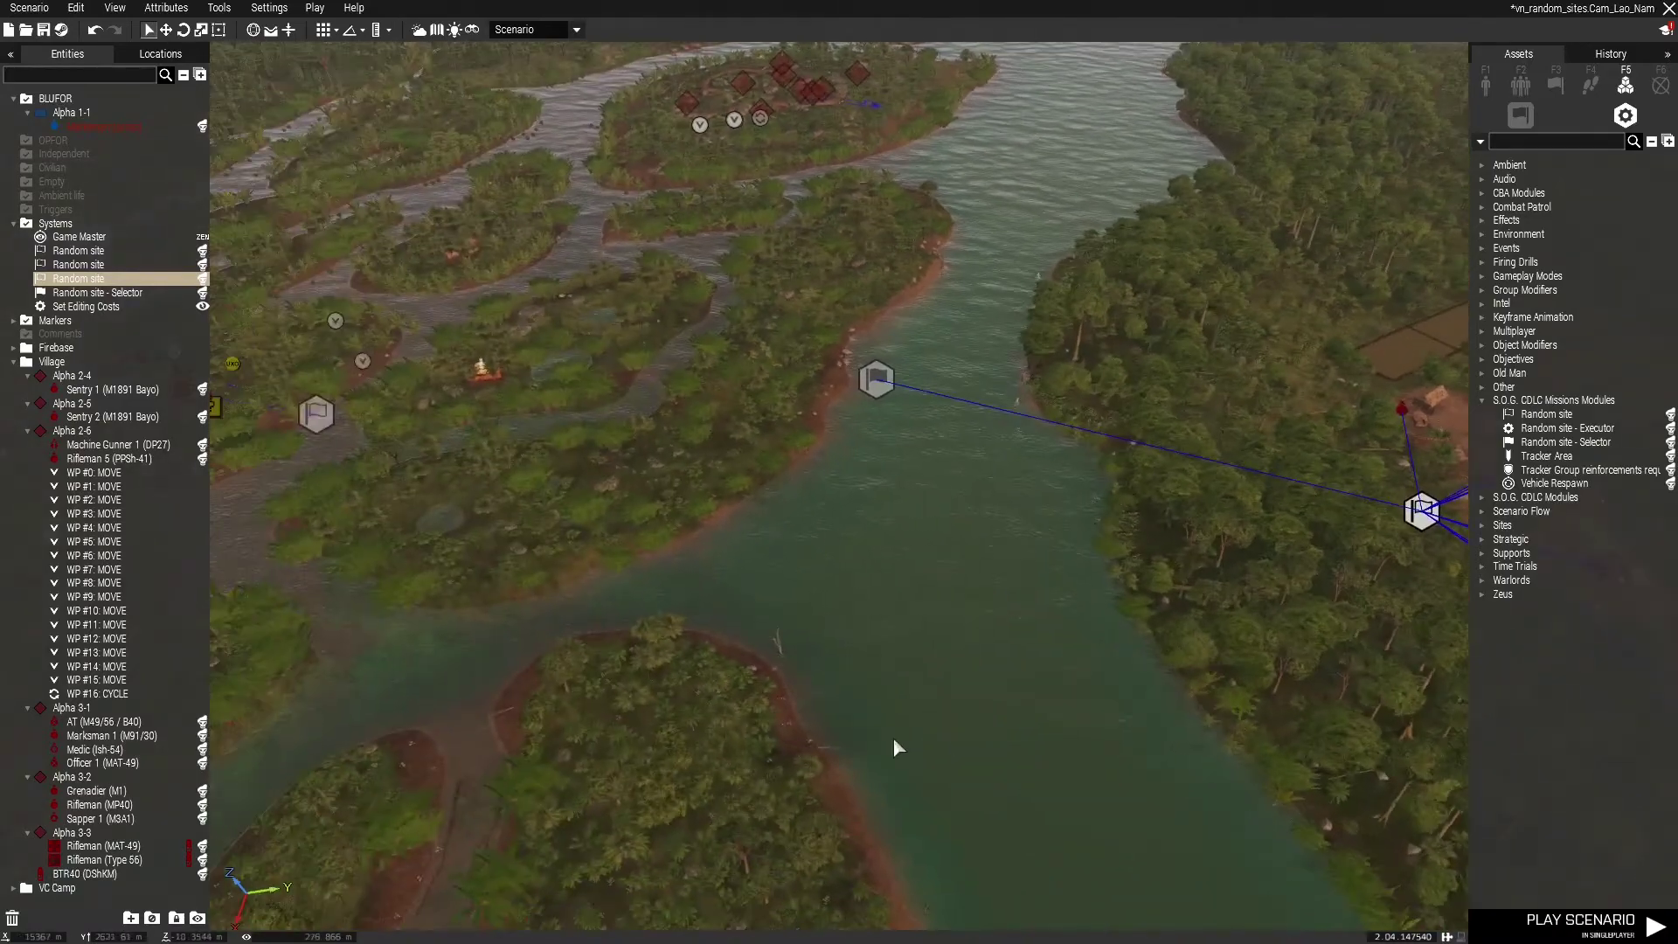
key(w)
key(a)
right_drag(1101, 758, 931, 780)
key(w)
right_click(1142, 566)
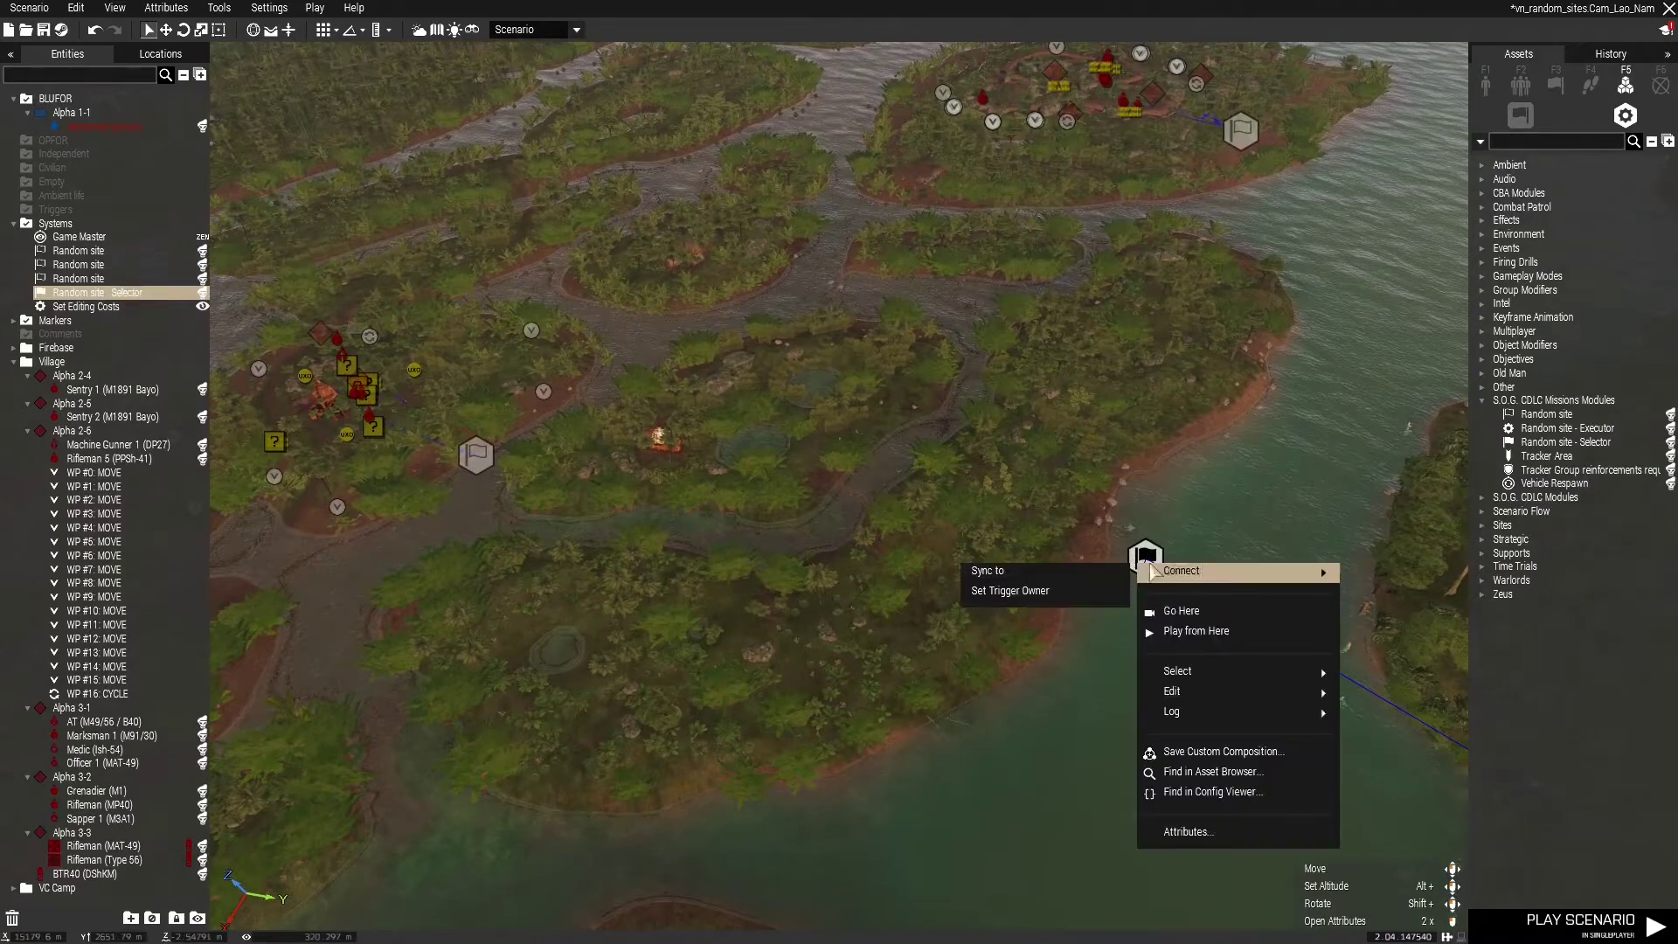
click(1064, 573)
click(488, 463)
click(793, 415)
Sync the Random site - Selector module to the NVA base's Random site module.
key(d)
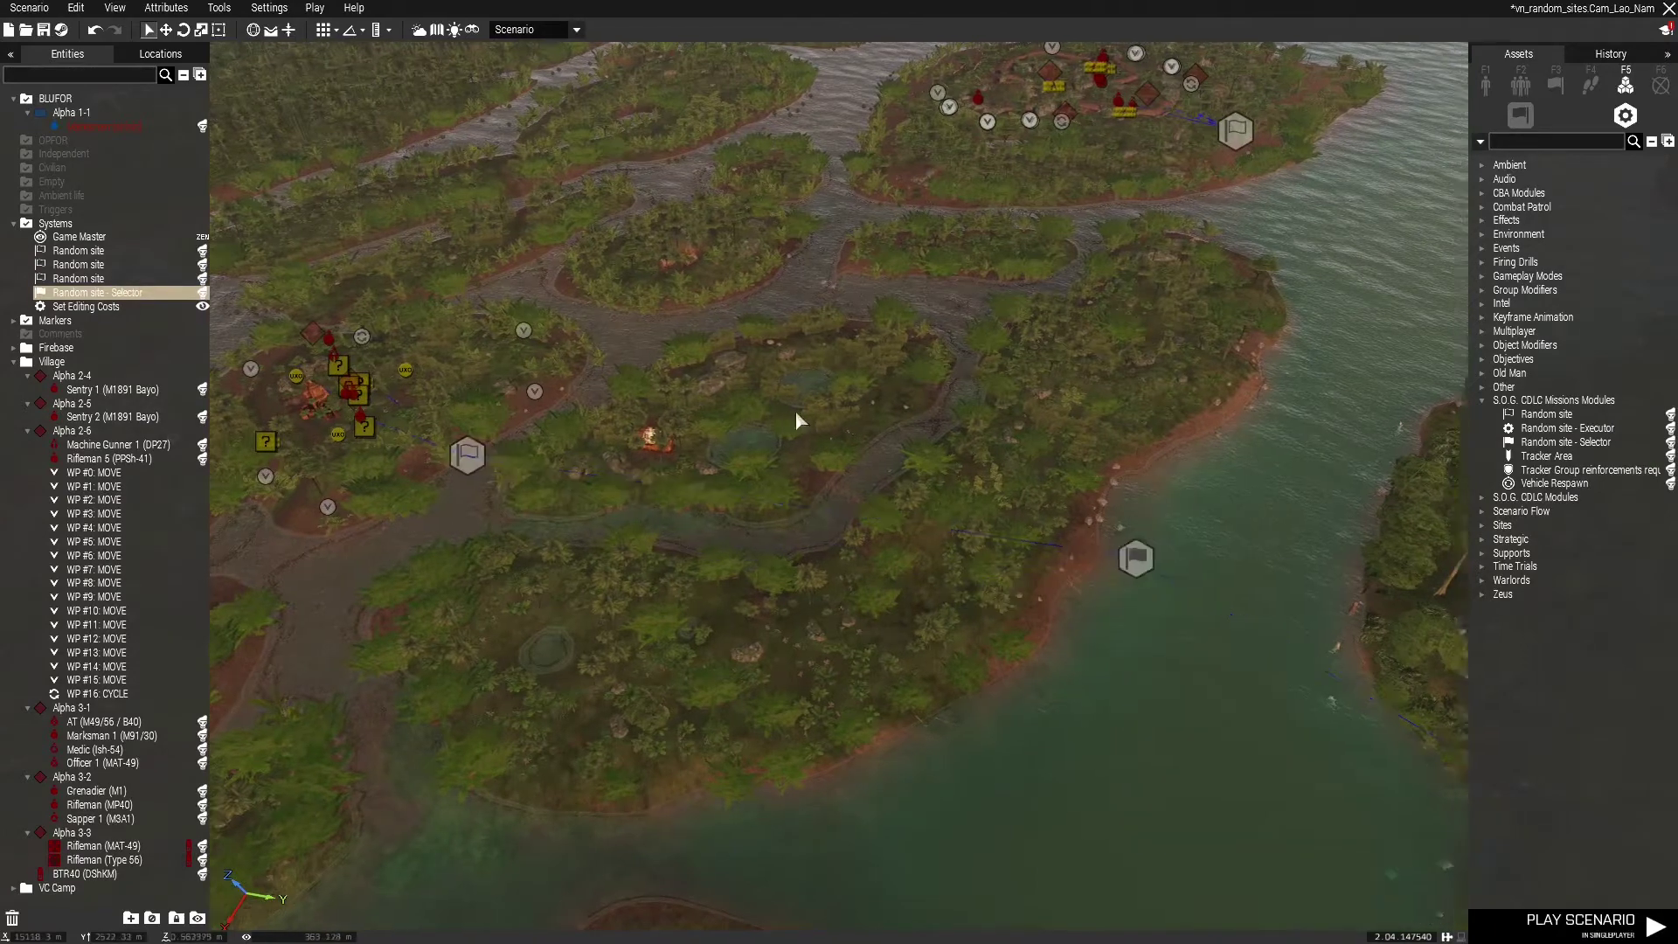
key(w)
right_click(1014, 680)
mouse_move(1111, 671)
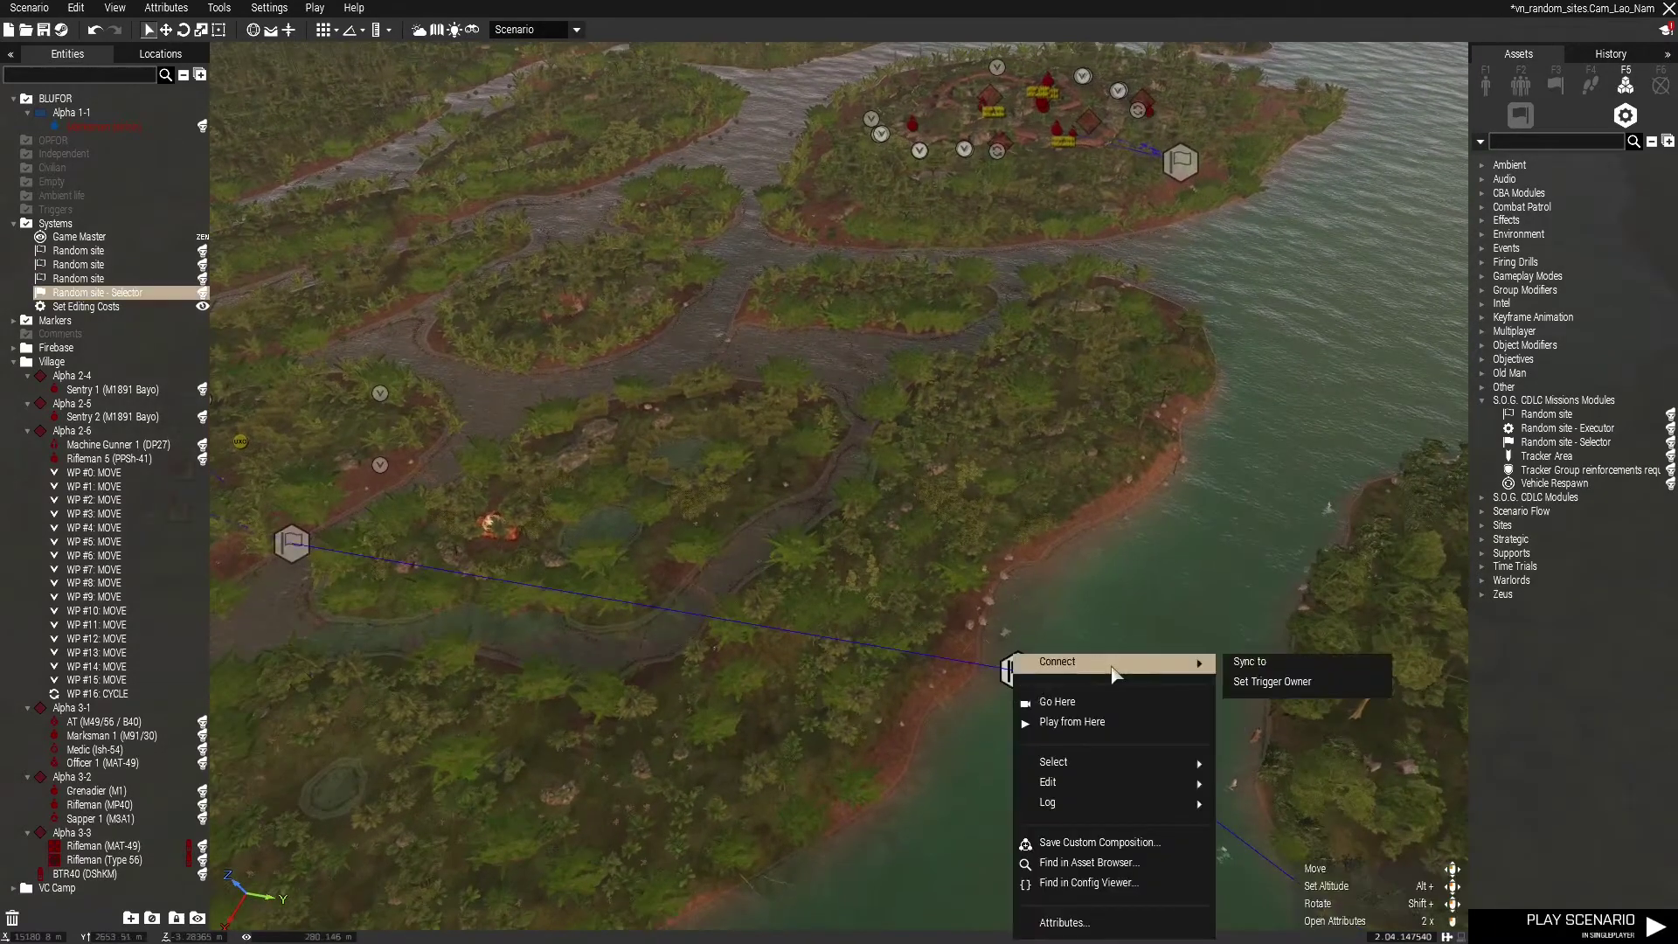
click(1261, 662)
click(1184, 177)
key(d)
click(1277, 542)
key(s)
right_drag(1277, 542, 1104, 474)
key(a)
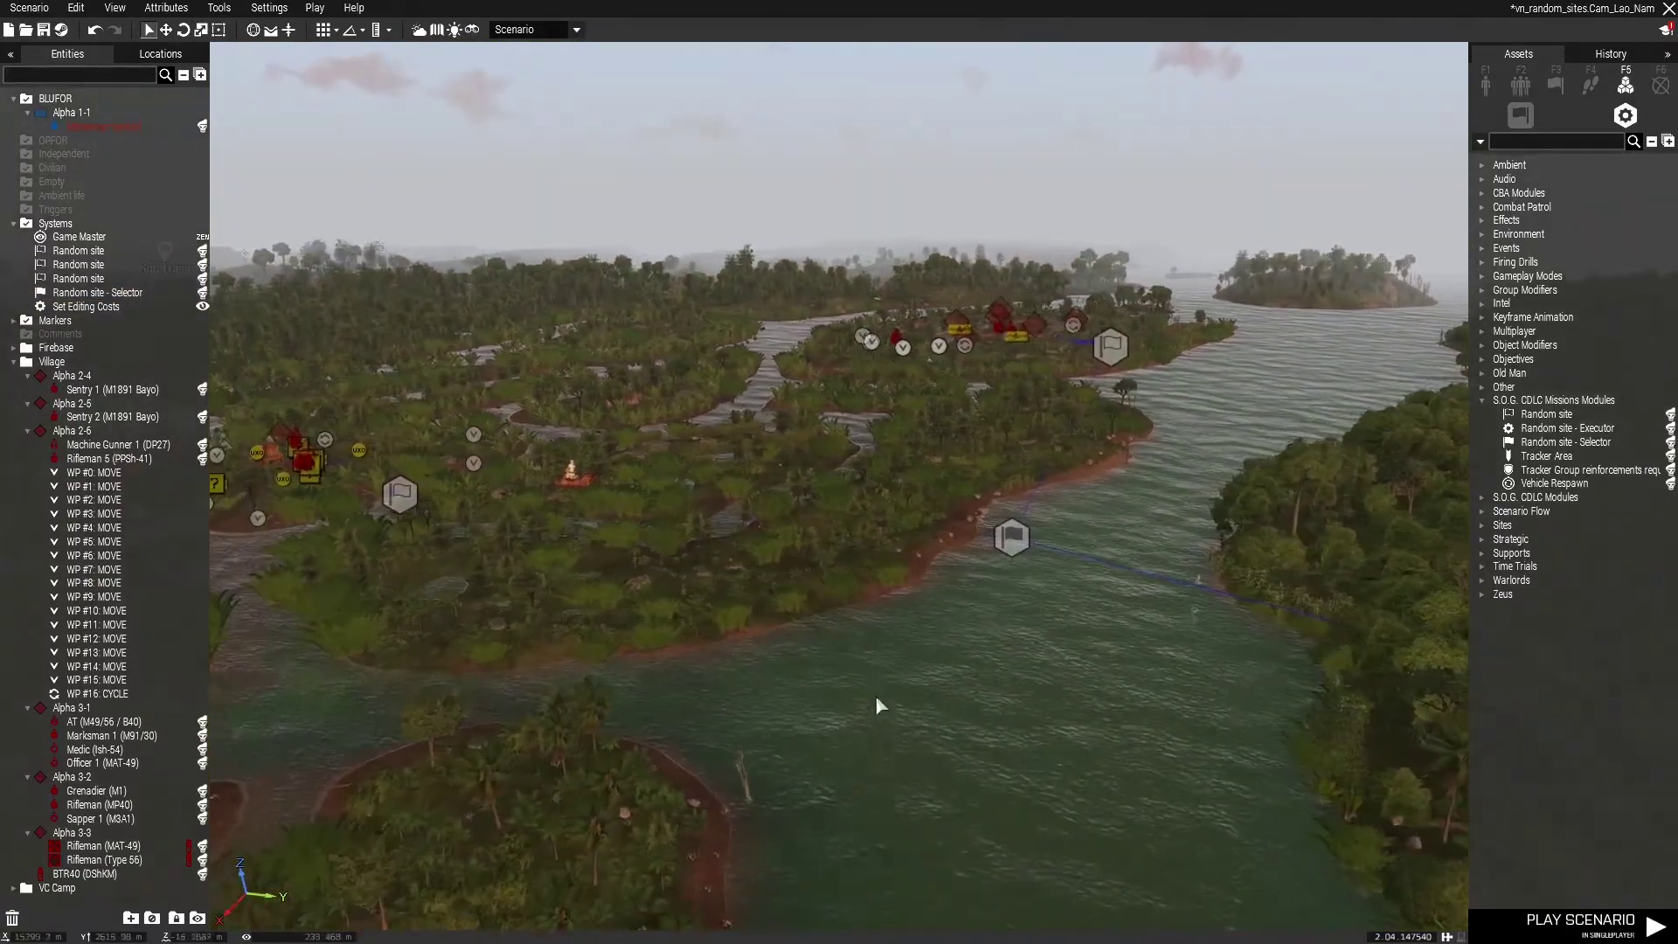
key(w)
right_drag(875, 695, 909, 759)
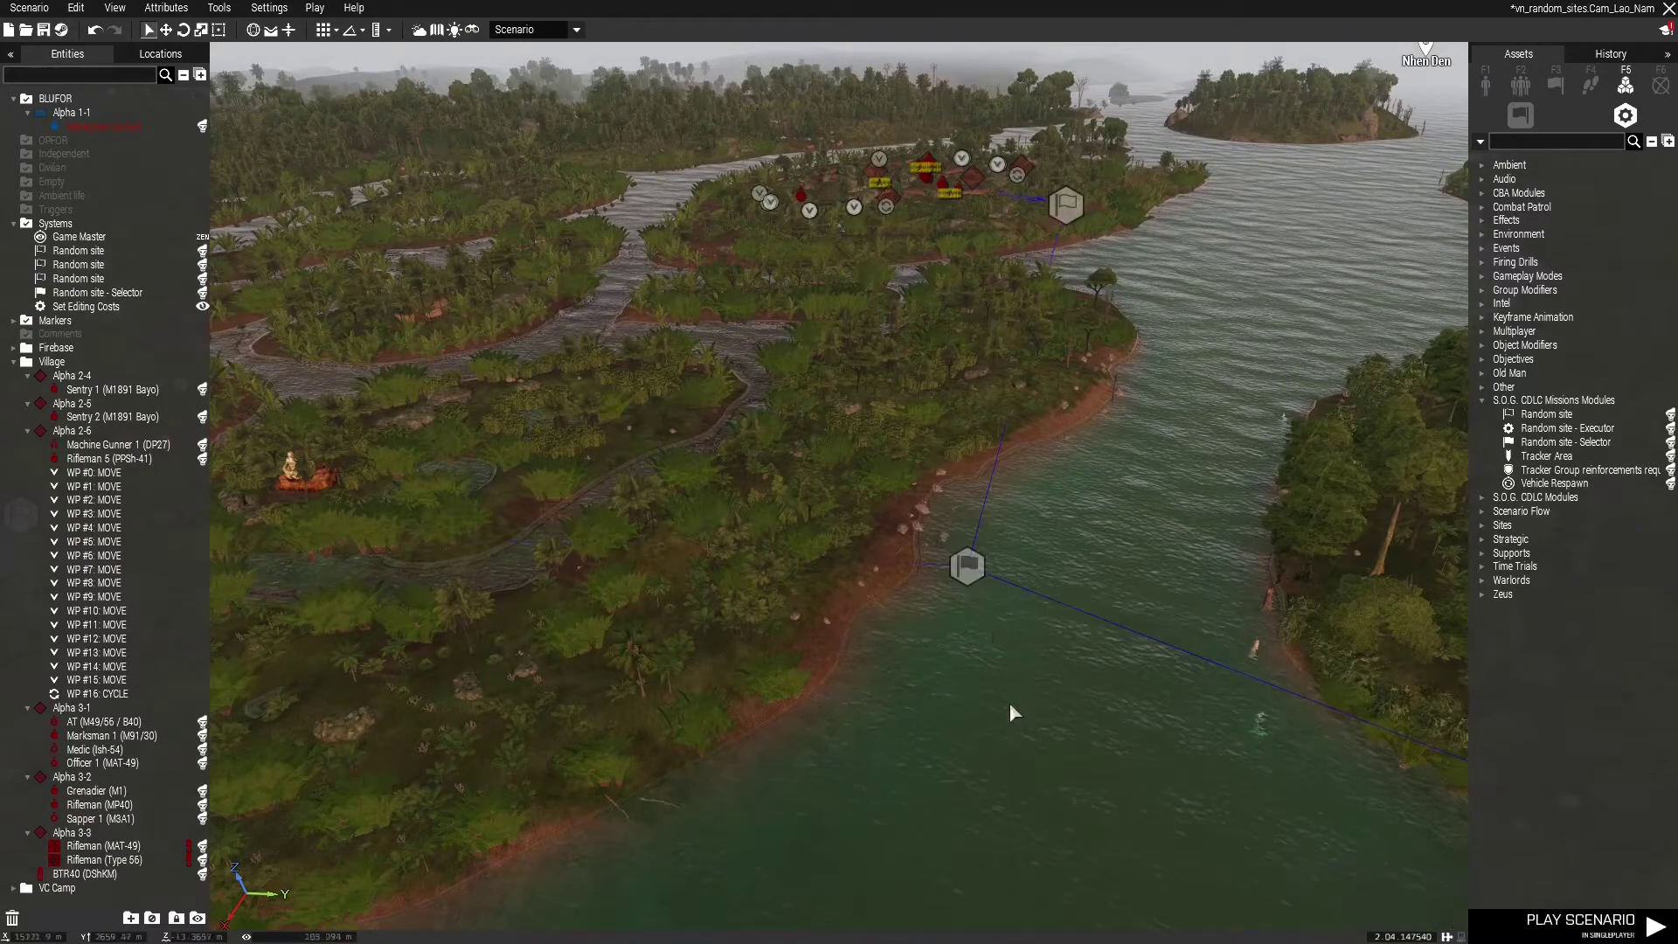
Review the attributes of the Random site module near Soc Trang and close them.
right_drag(1010, 710, 824, 673)
key(w)
double_click(547, 570)
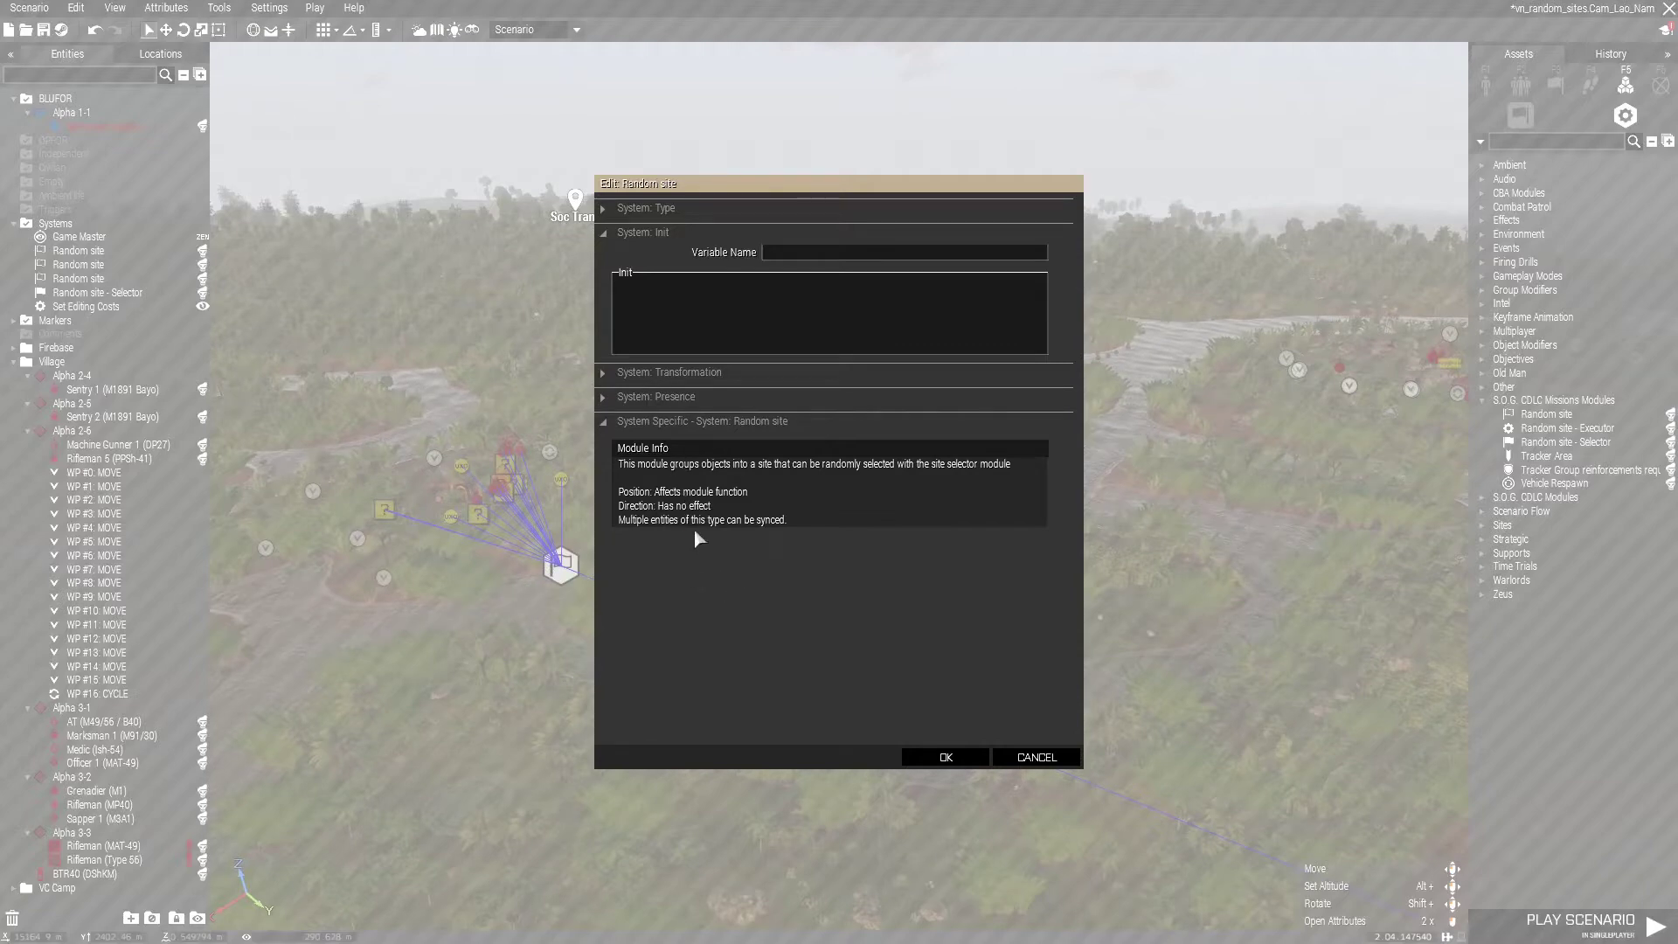
click(916, 758)
key(s)
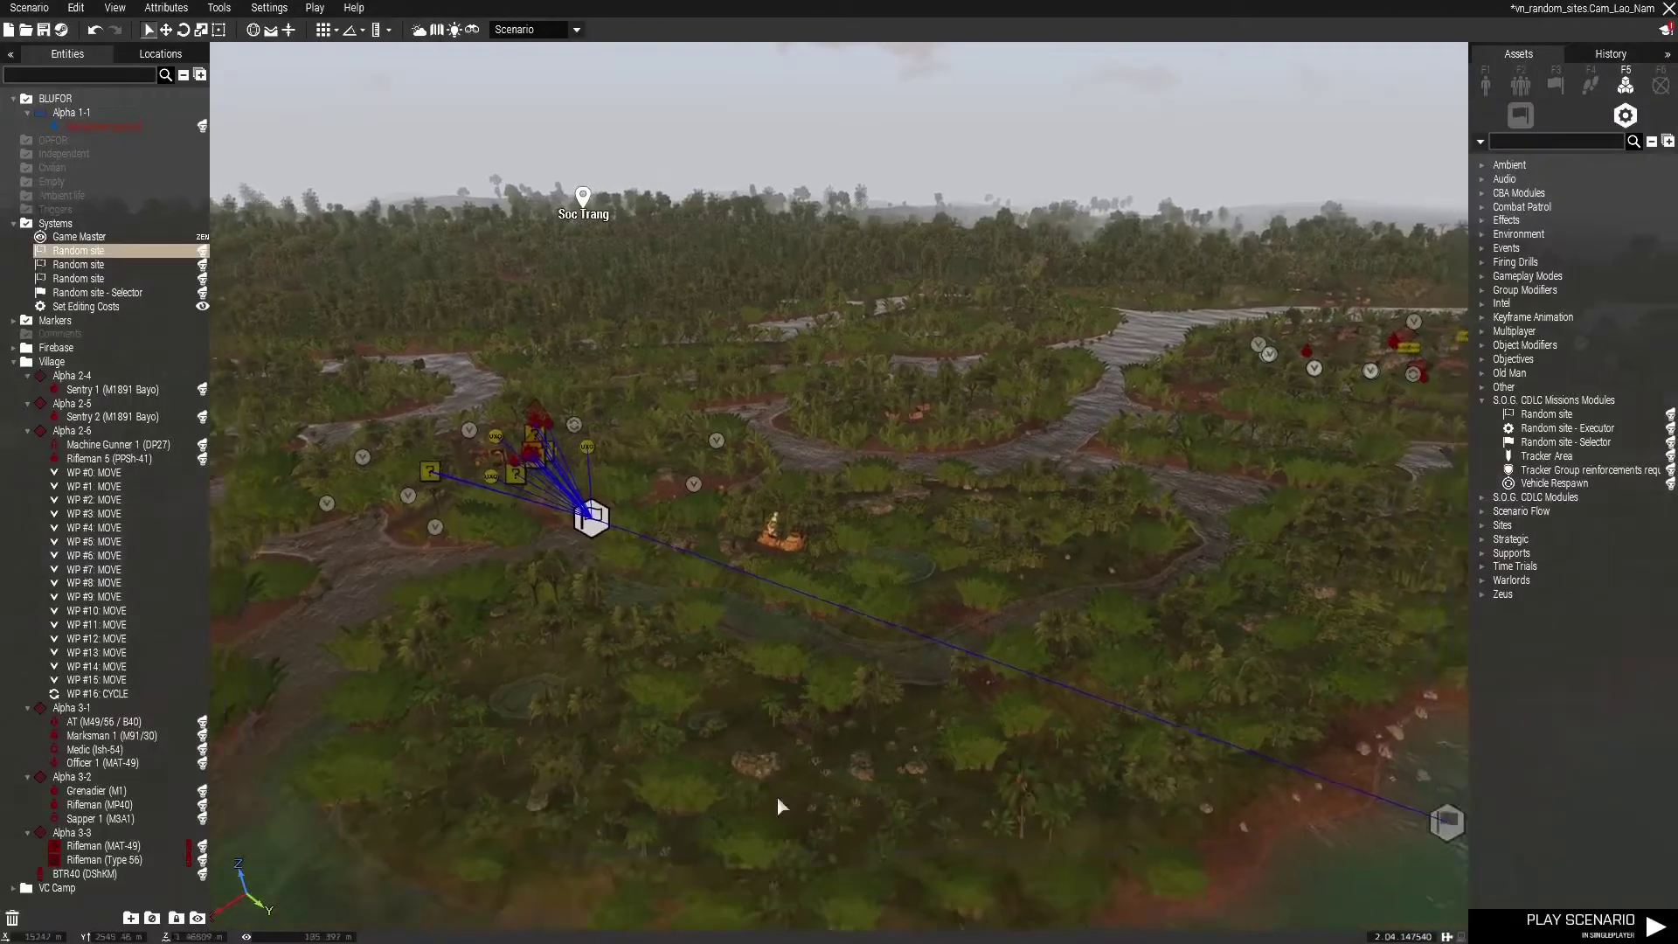
Set the Random site - Selector module's Amount to 2 and confirm its attributes.
right_drag(778, 800, 984, 768)
double_click(814, 619)
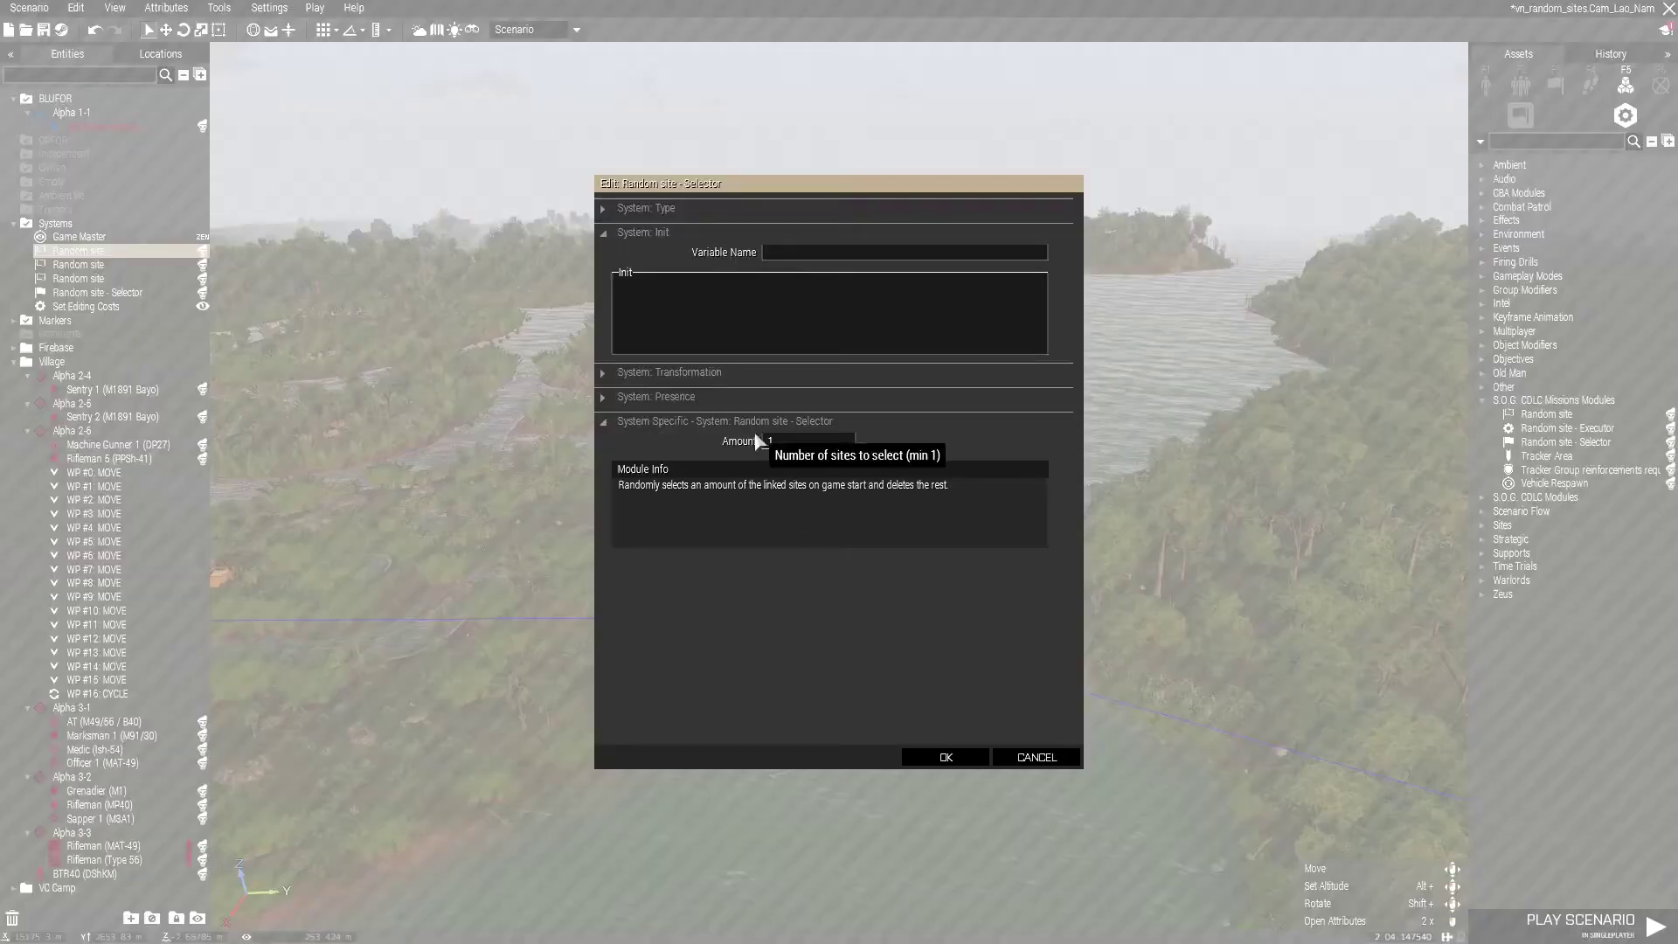
text(2)
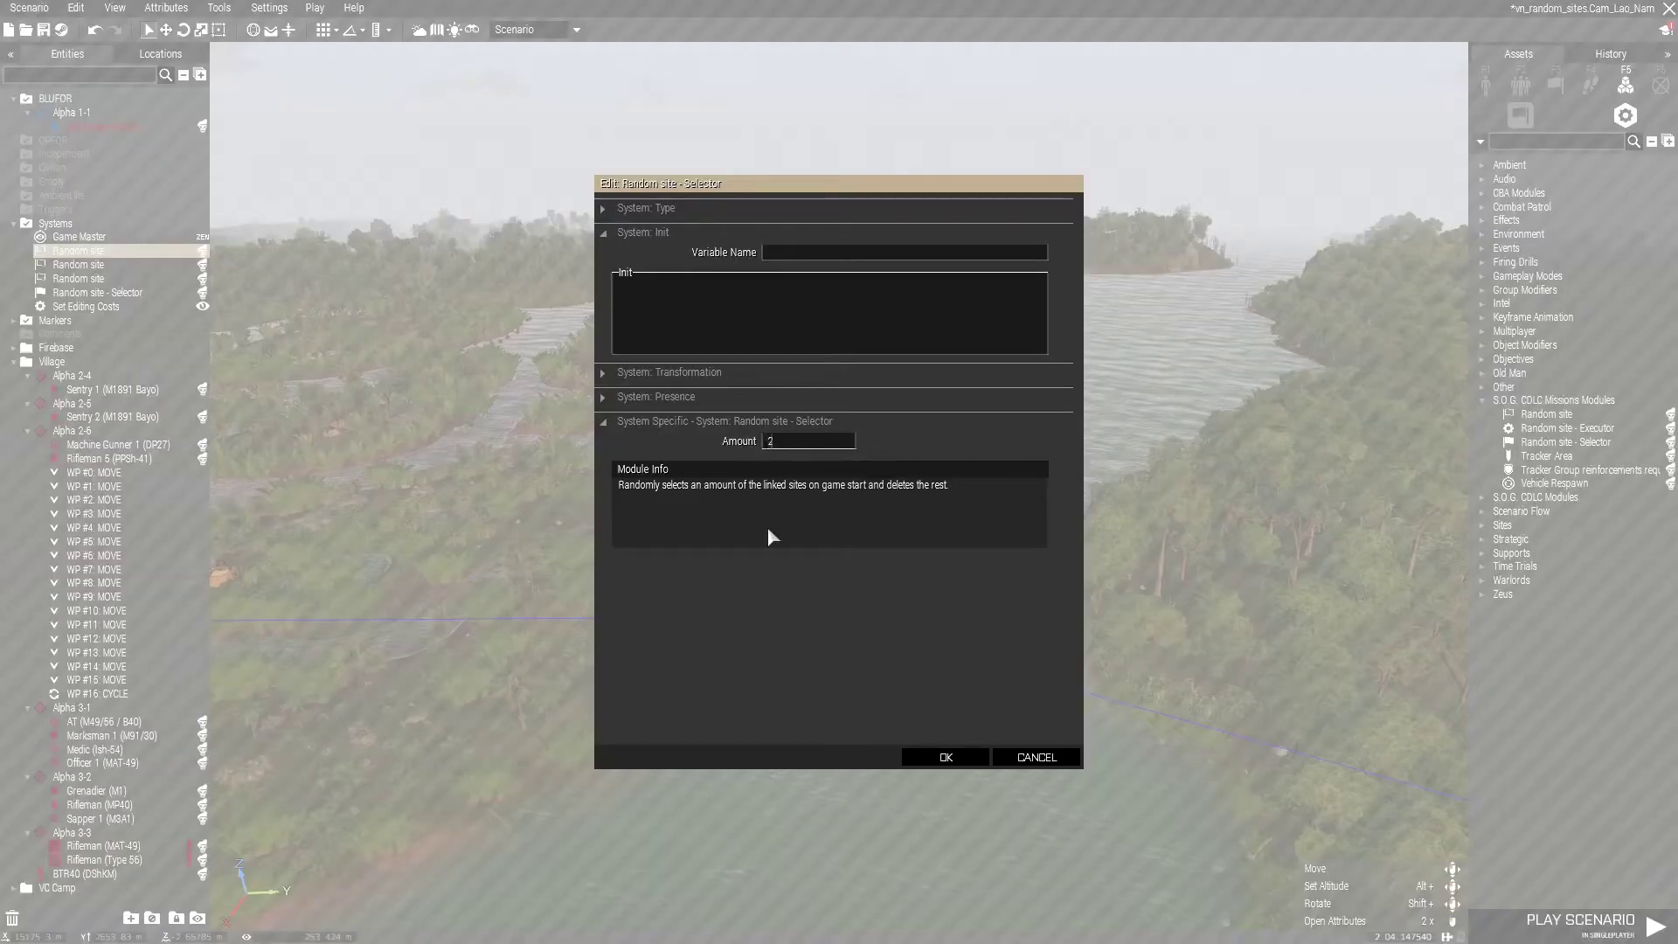
click(888, 426)
click(666, 426)
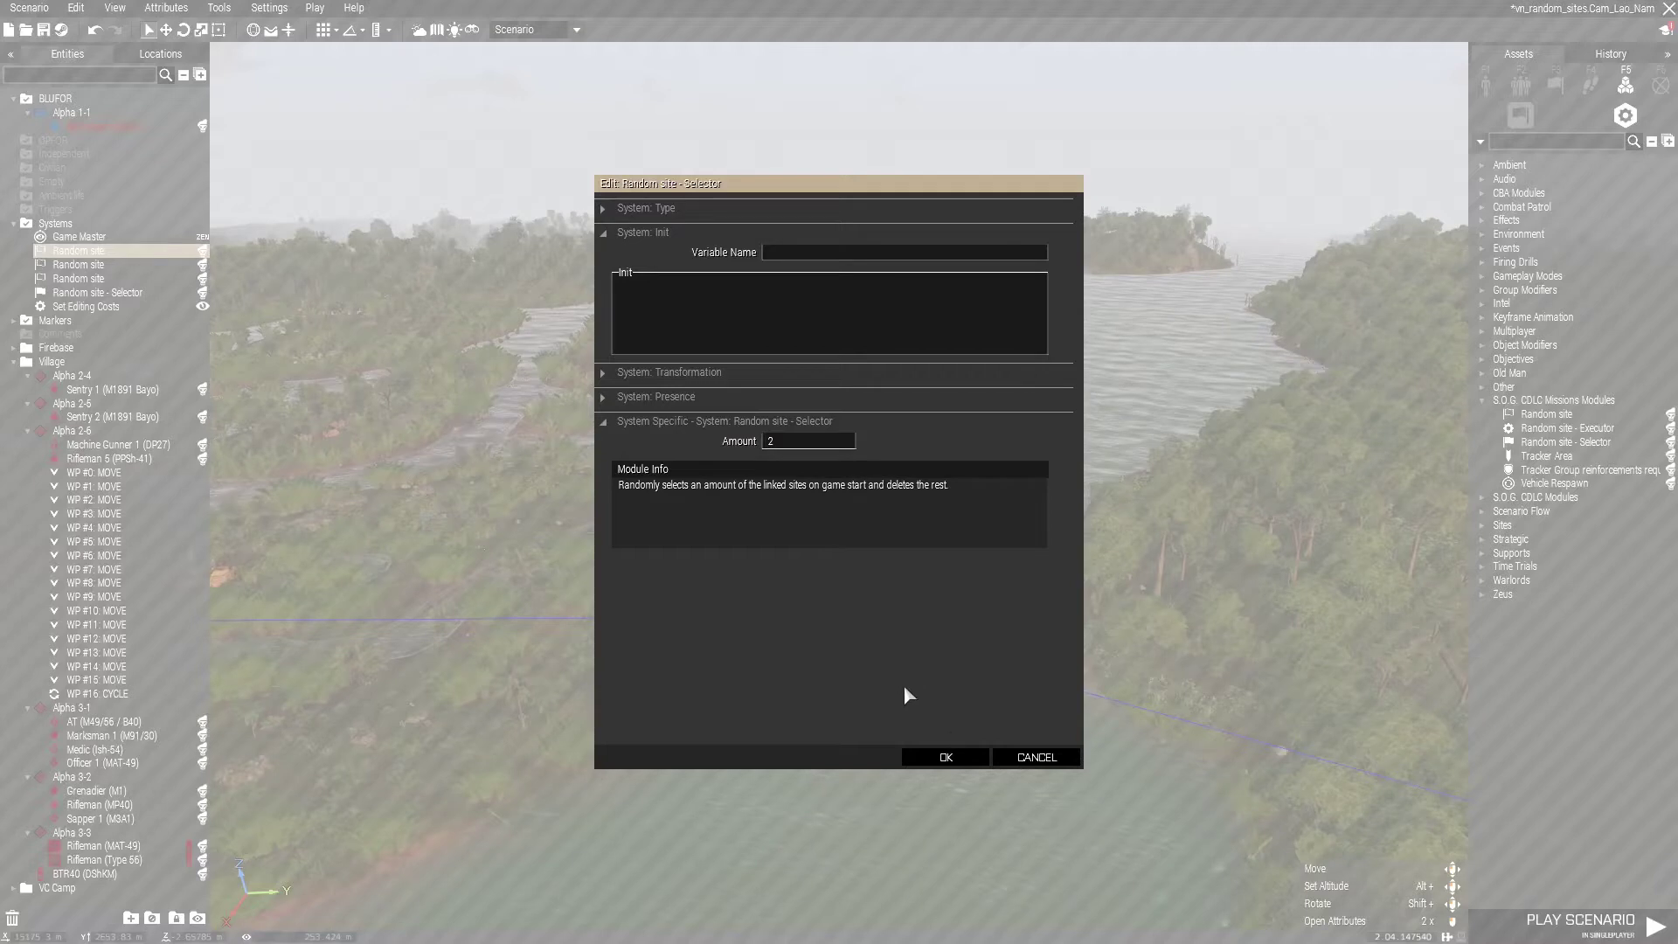
click(944, 757)
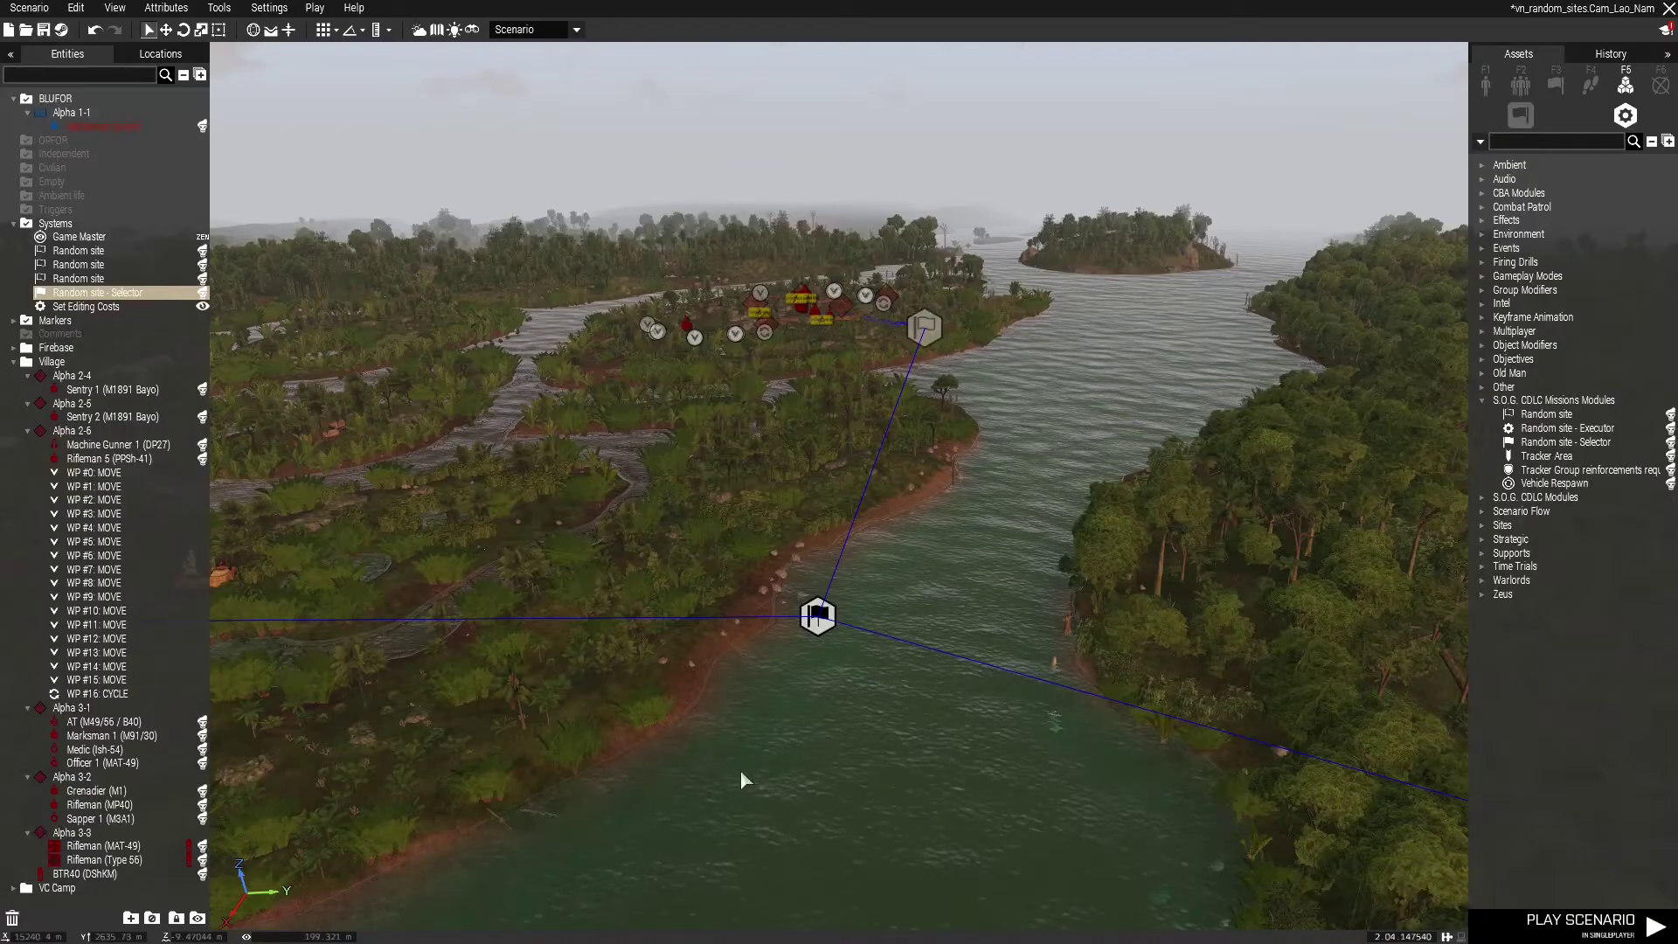
Start the scenario in singleplayer and open the Zeus interface.
right_drag(857, 764, 721, 757)
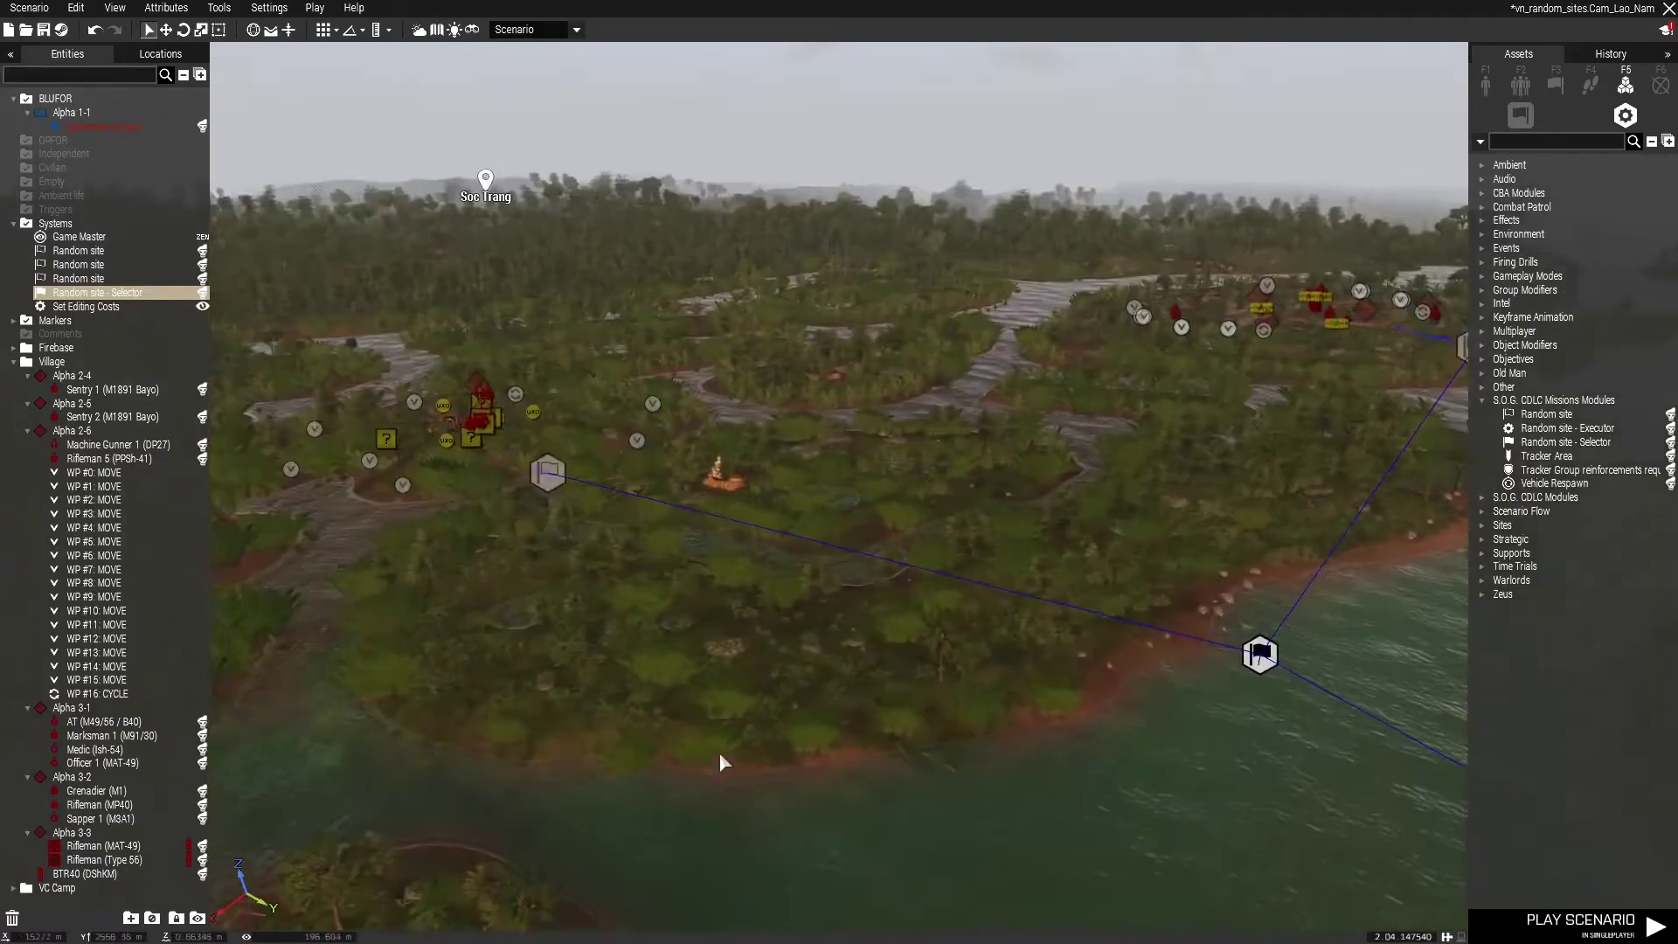
key(s)
right_drag(647, 832, 791, 755)
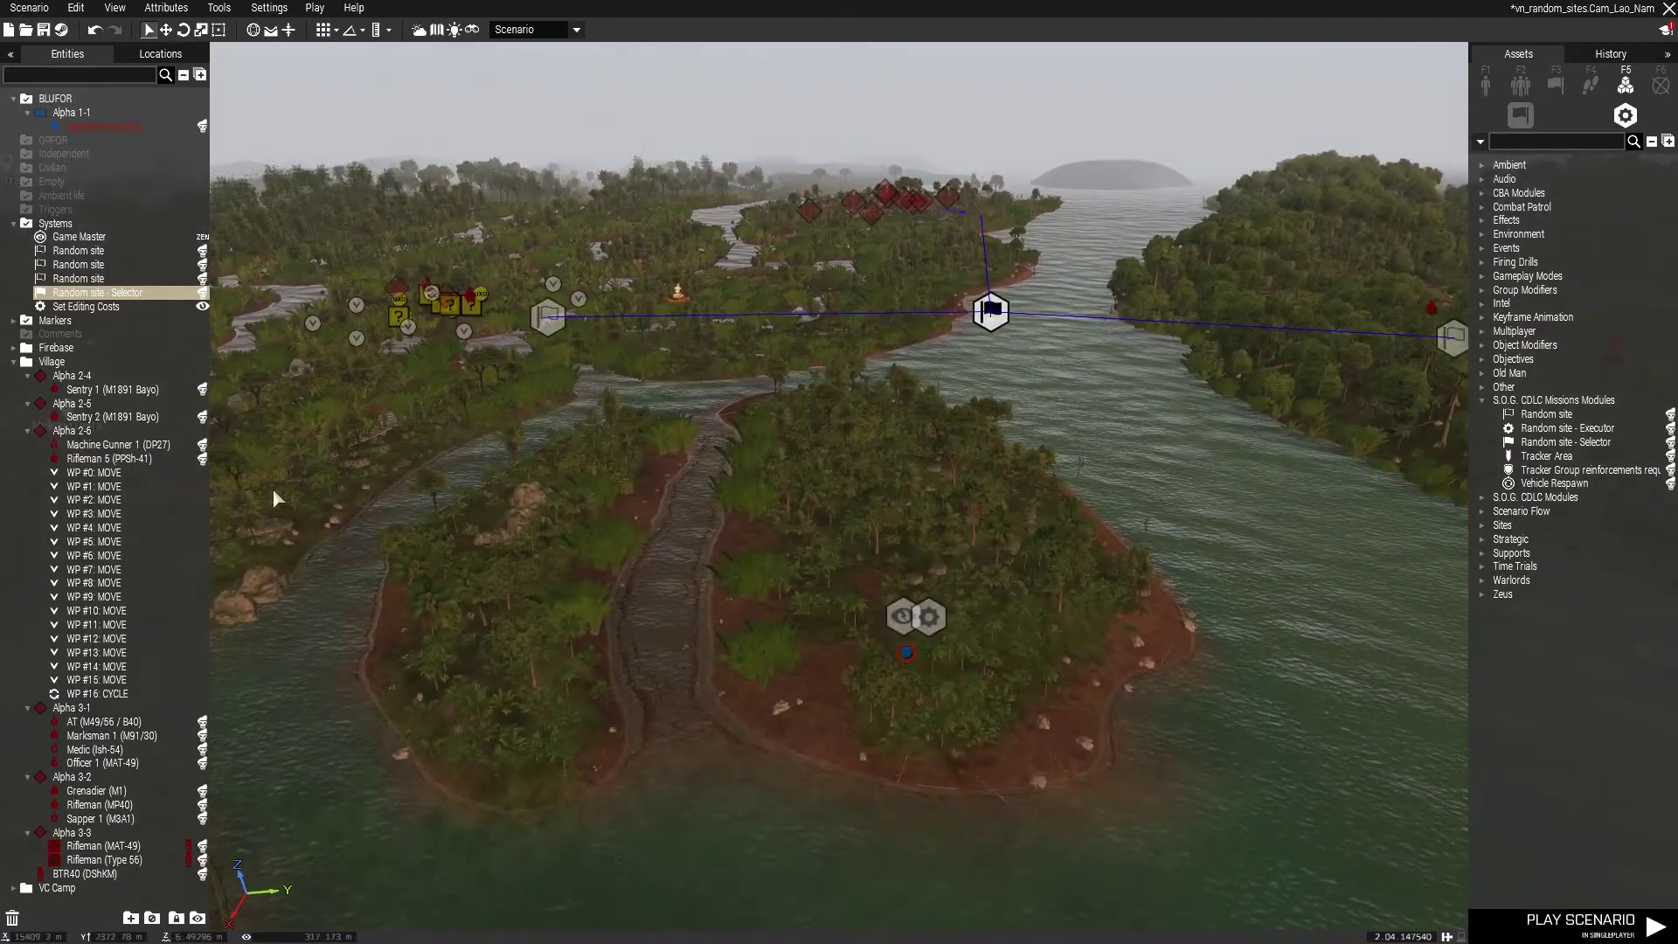
click(1512, 920)
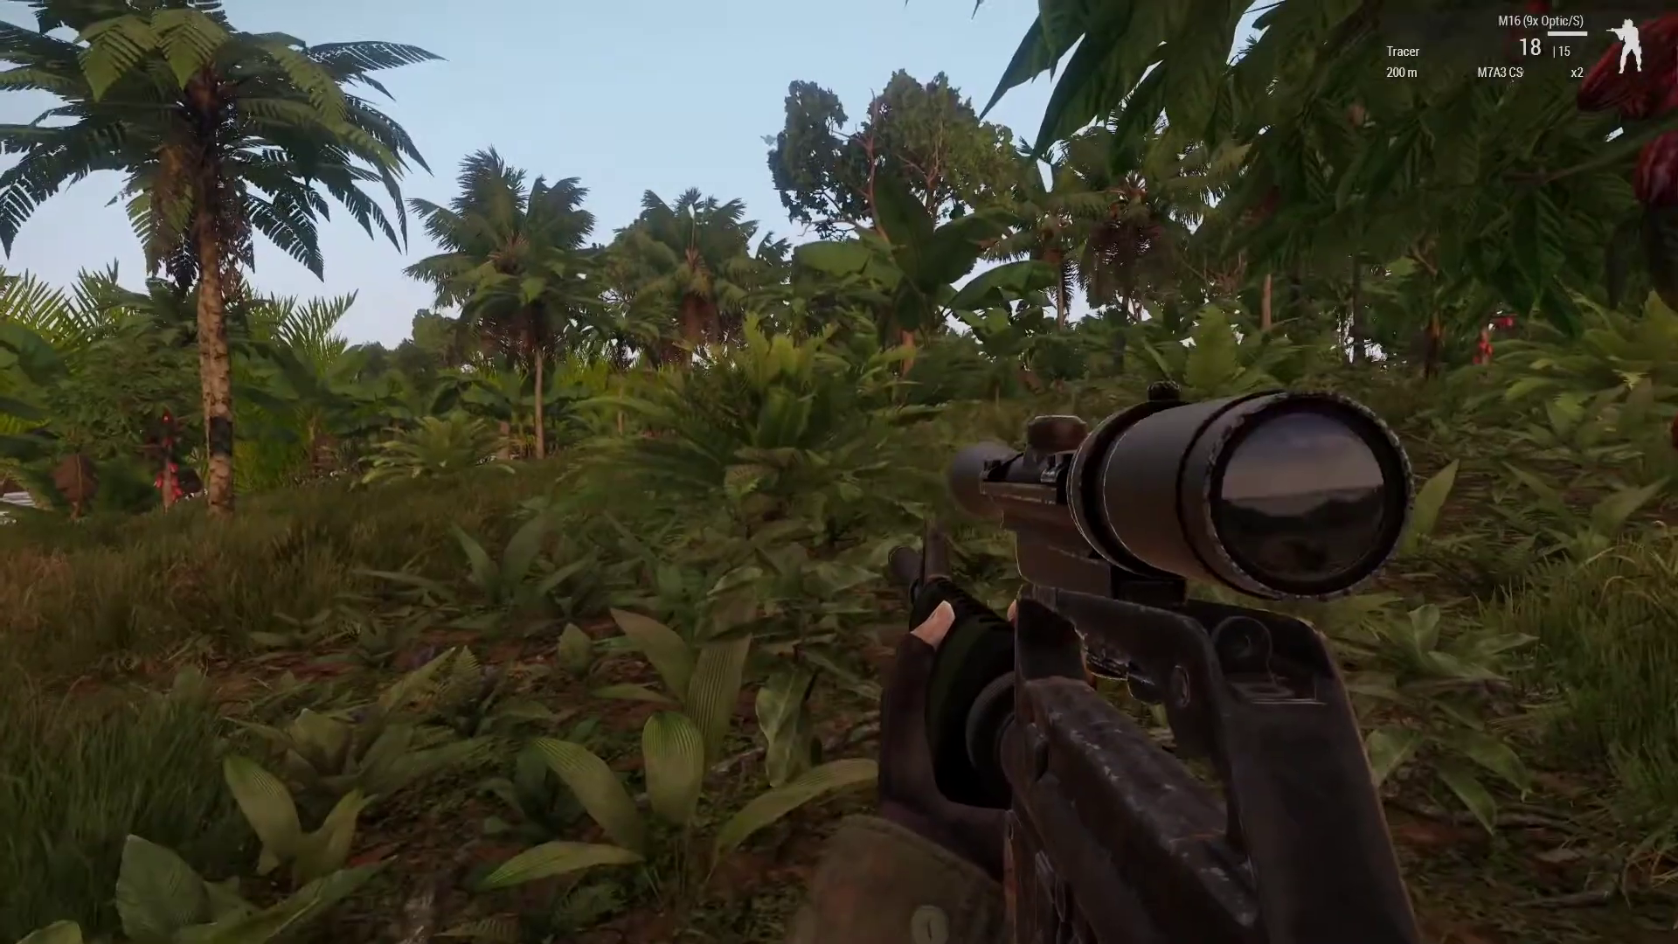
key(y)
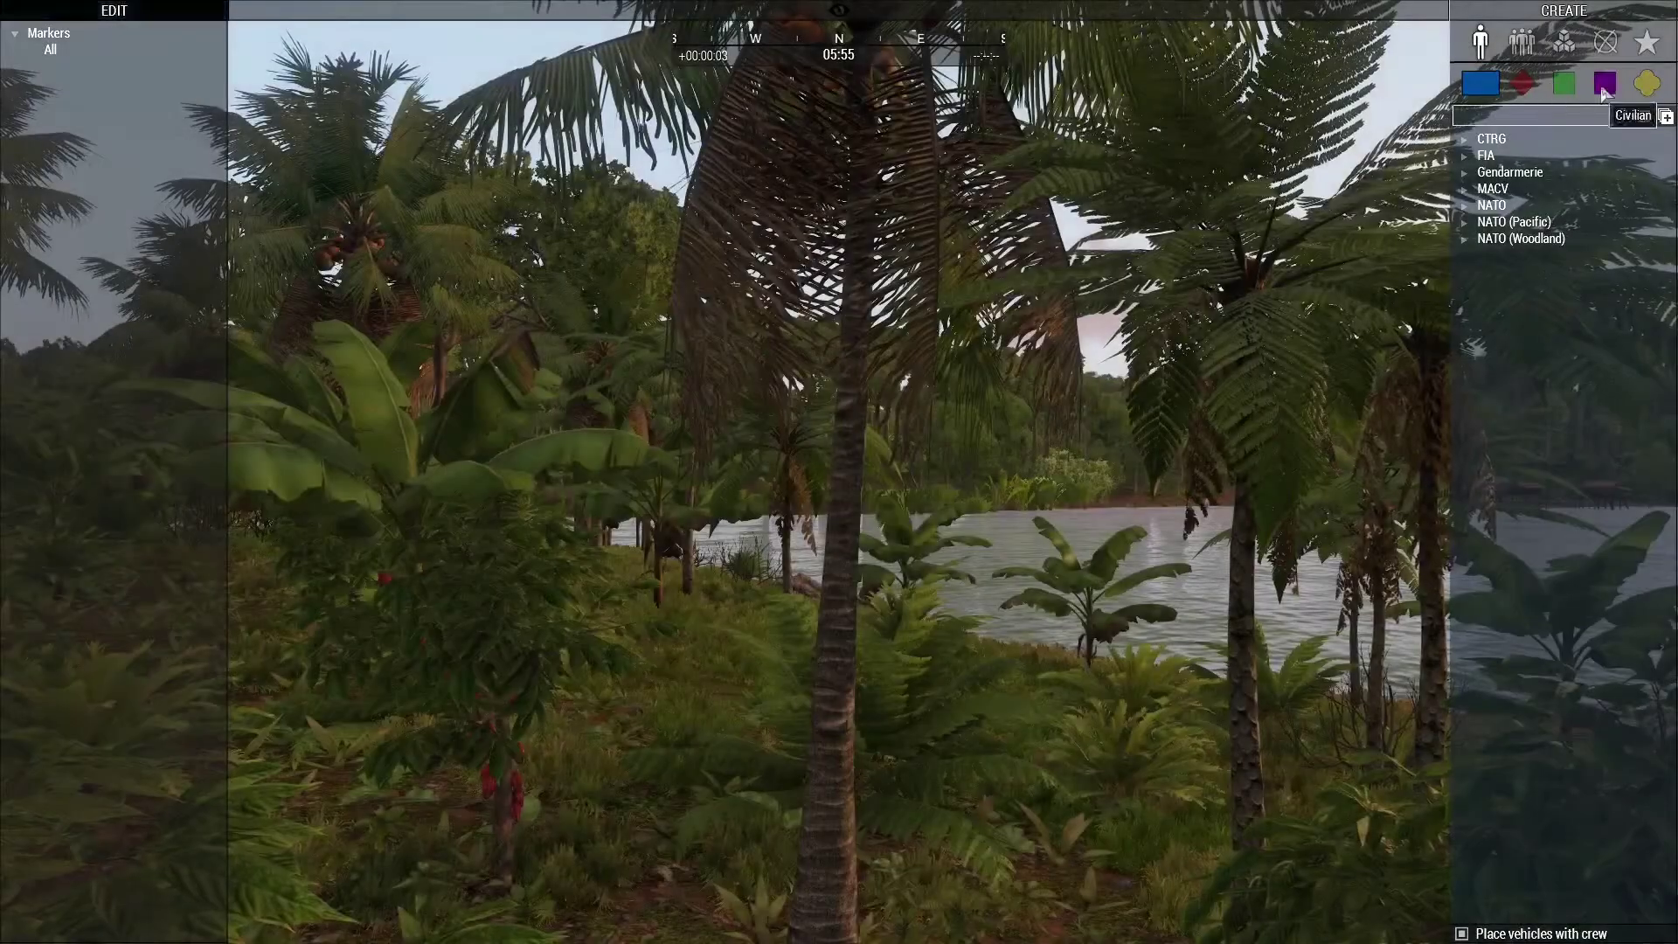
Place an Update Editable Objects module that adds all mission units, vehicles and static objects for all curators.
click(1564, 41)
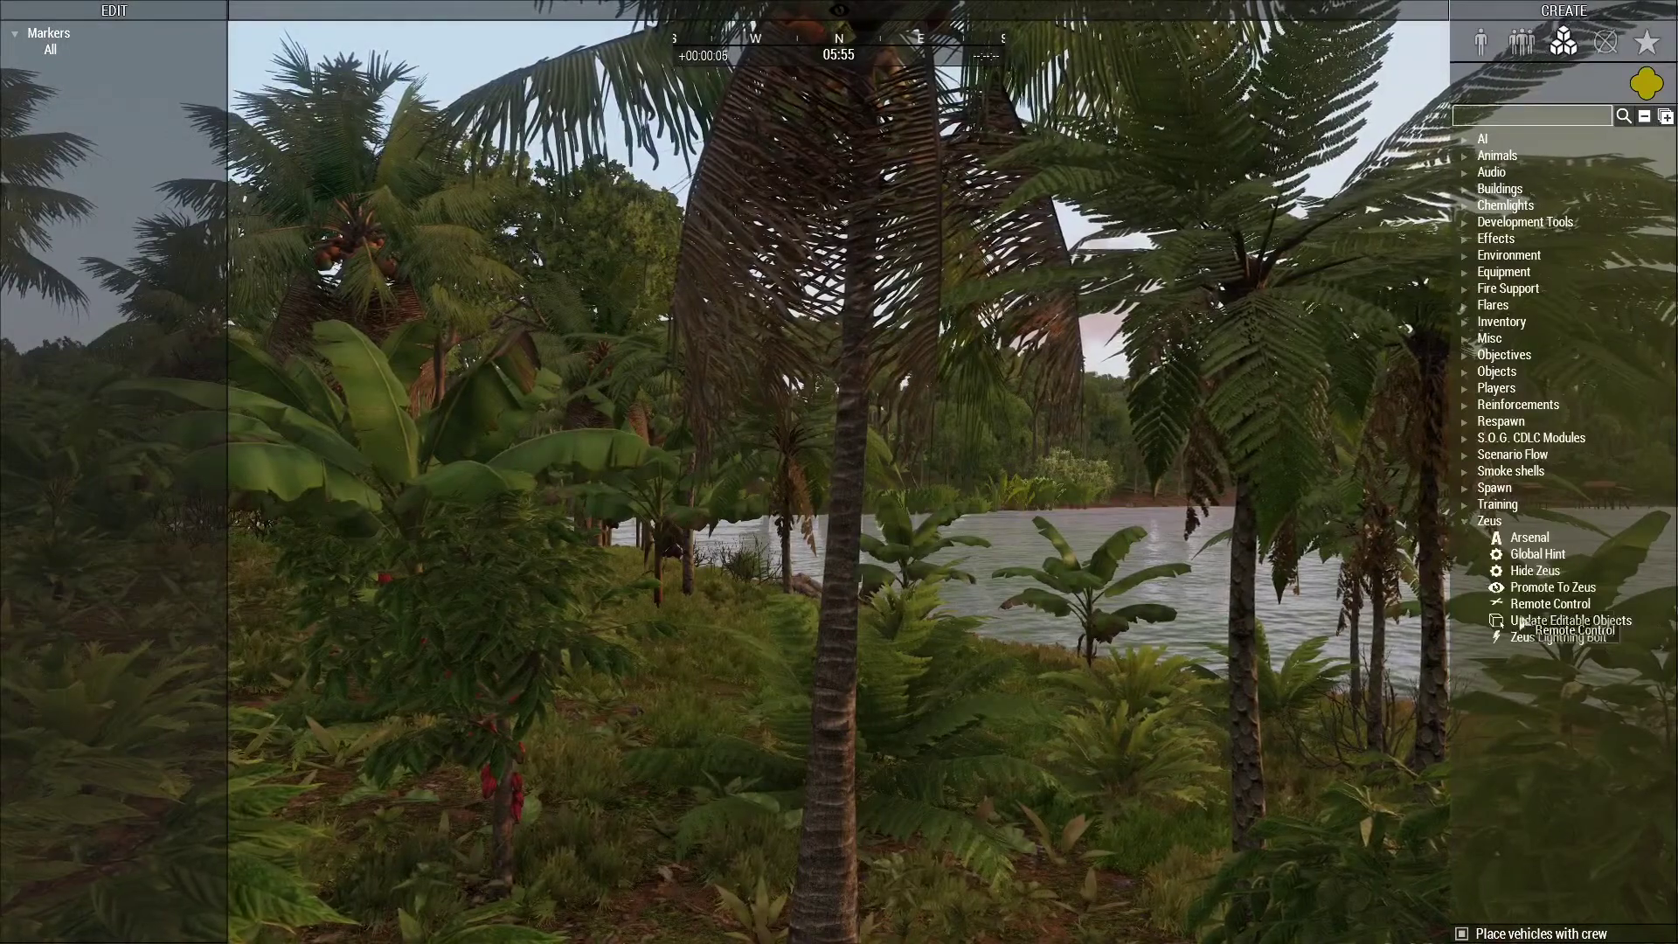
right_drag(988, 665, 535, 918)
key(q)
click(743, 722)
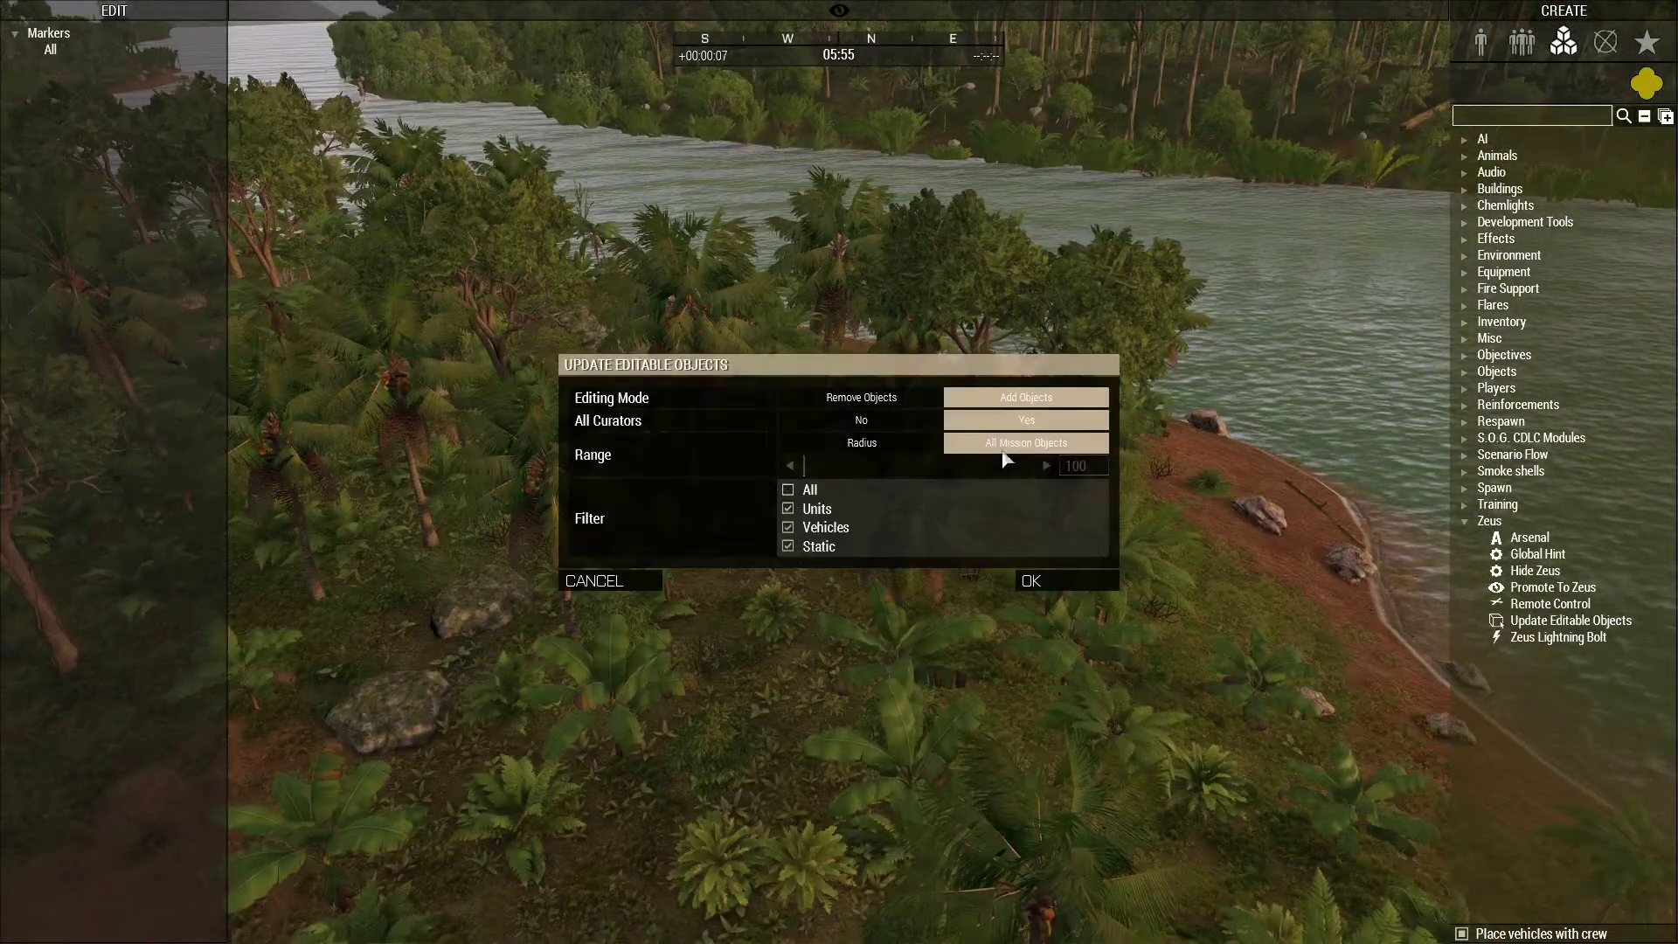
click(1077, 584)
Examine the hut settlement beside the fields and its patrol route along the dirt road.
key(q)
right_drag(902, 683, 1005, 690)
key(d)
key(w)
key(w)
key(q)
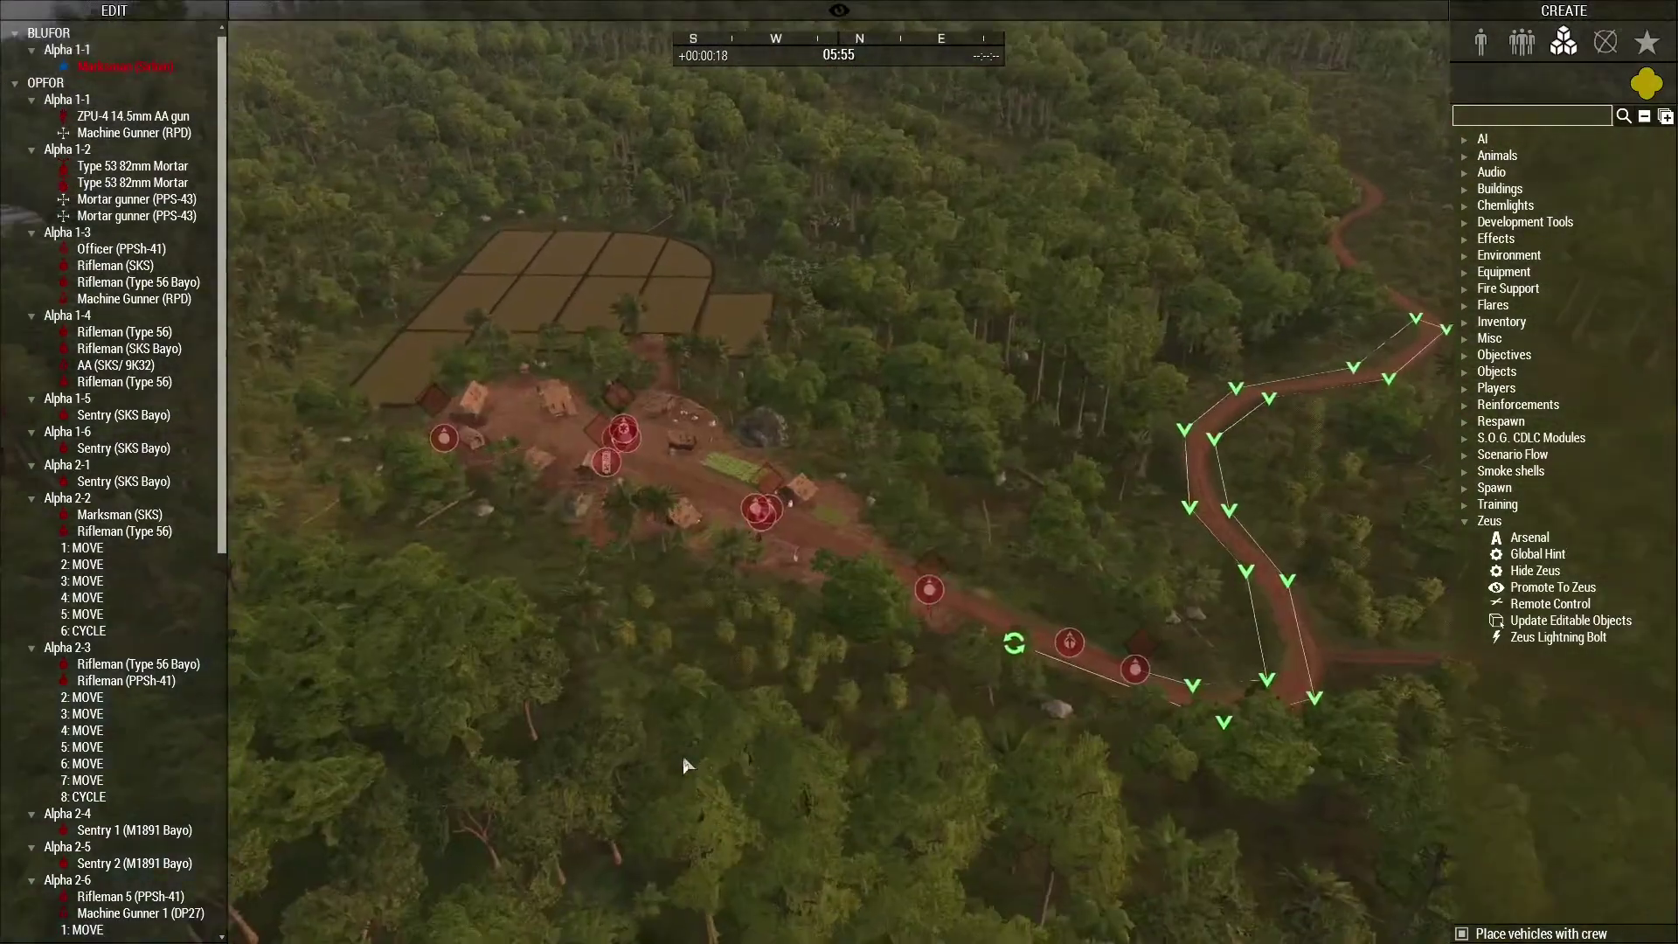
Examine the entrenched riverside base with its mortars, anti-aircraft gun and patrols from above and up close.
right_drag(685, 762, 160, 695)
key(w)
right_drag(568, 647, 514, 732)
key(s)
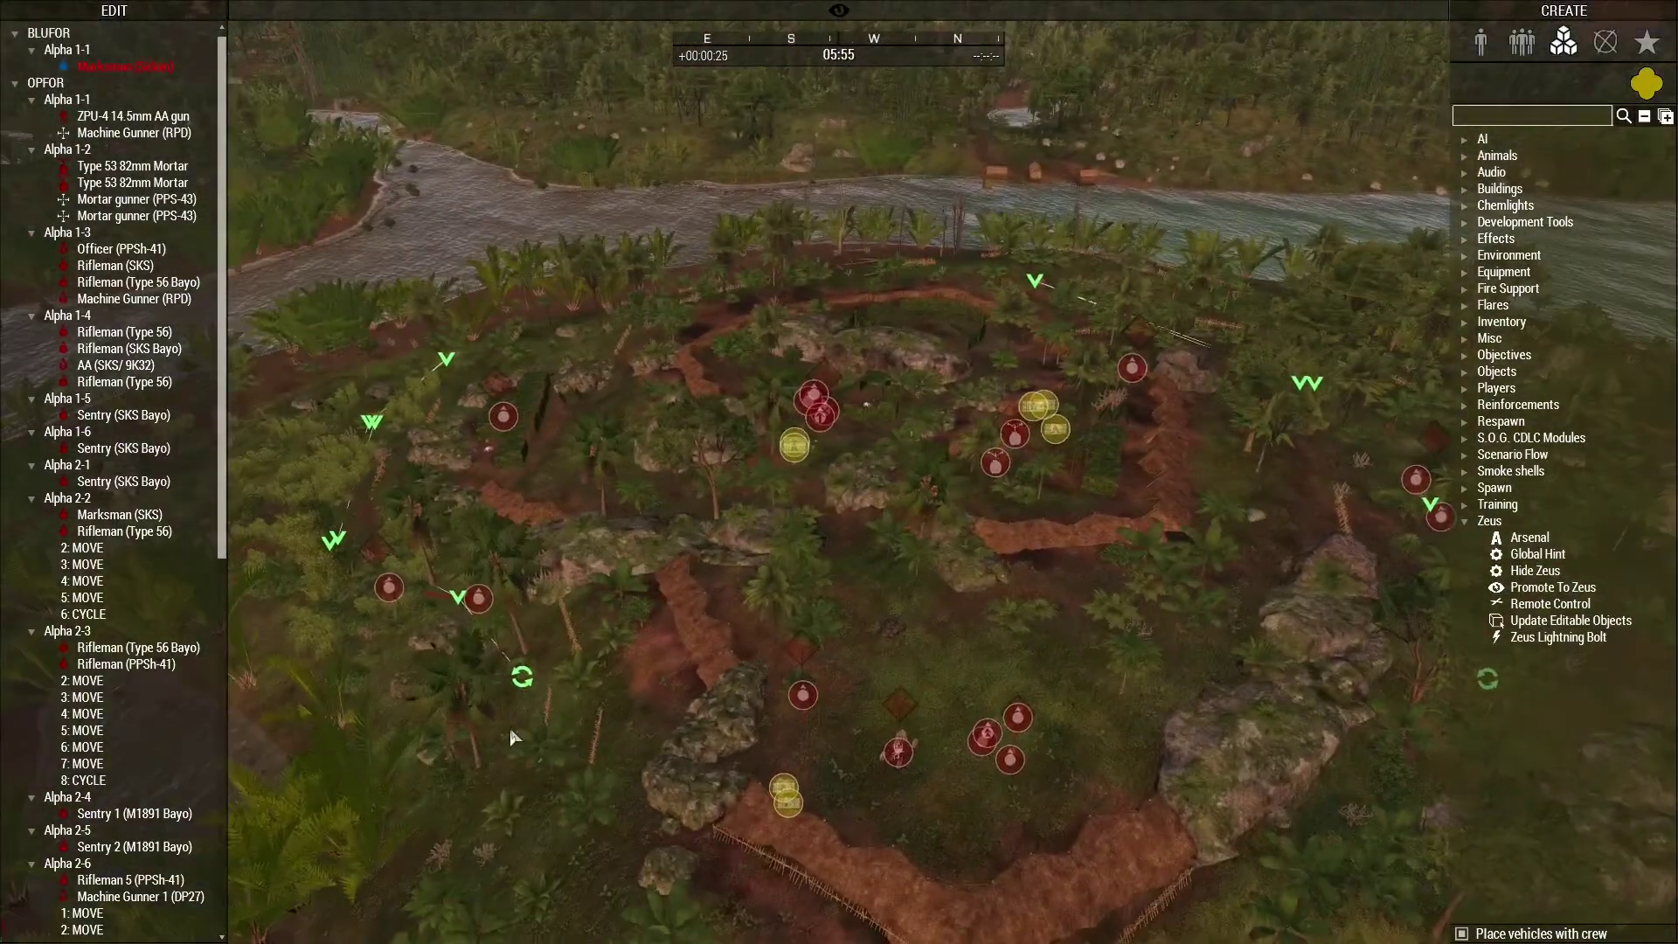
key(a)
key(w)
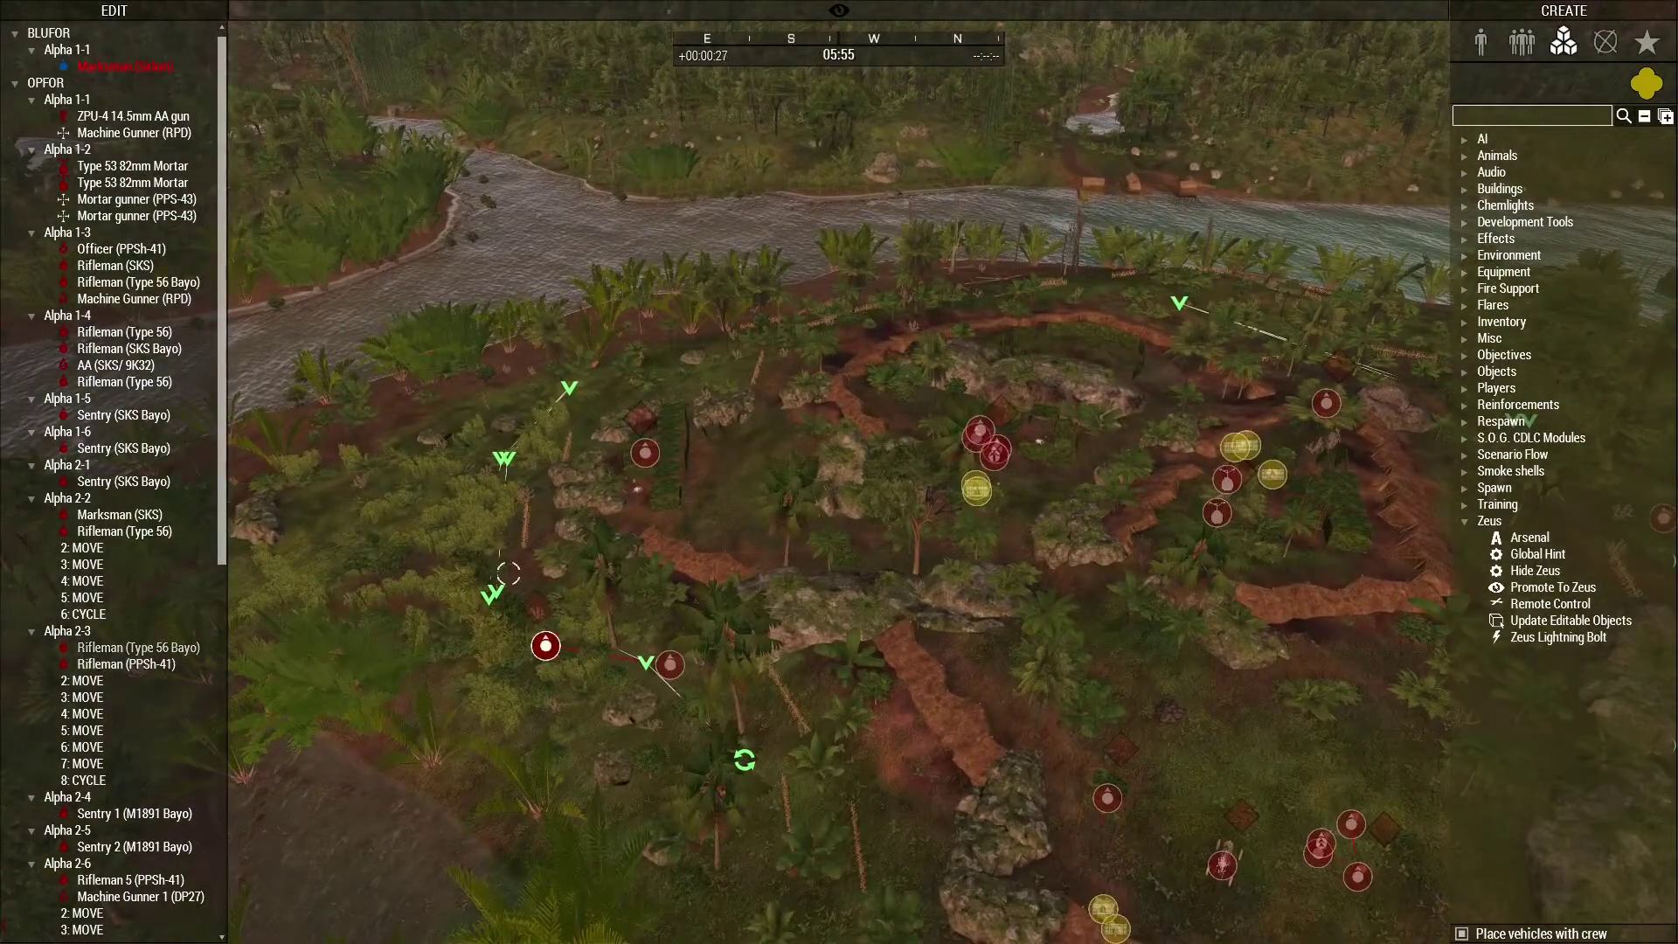
key(d)
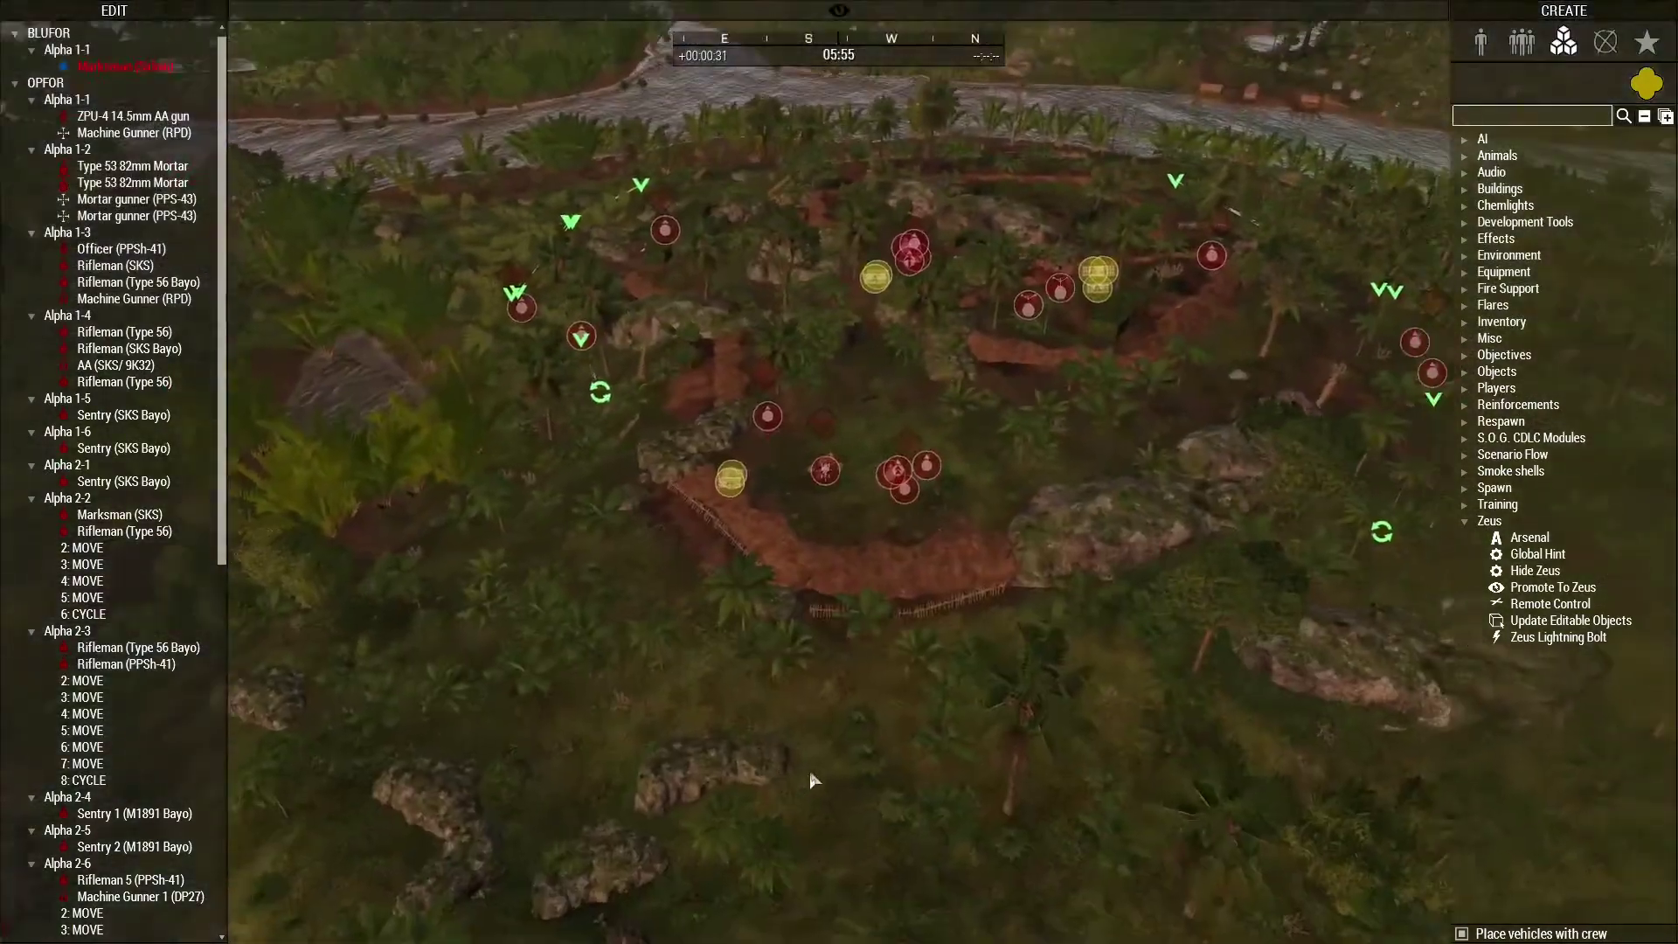
key(z)
drag(810, 773, 819, 767)
key(w)
right_drag(819, 766, 719, 798)
key(d)
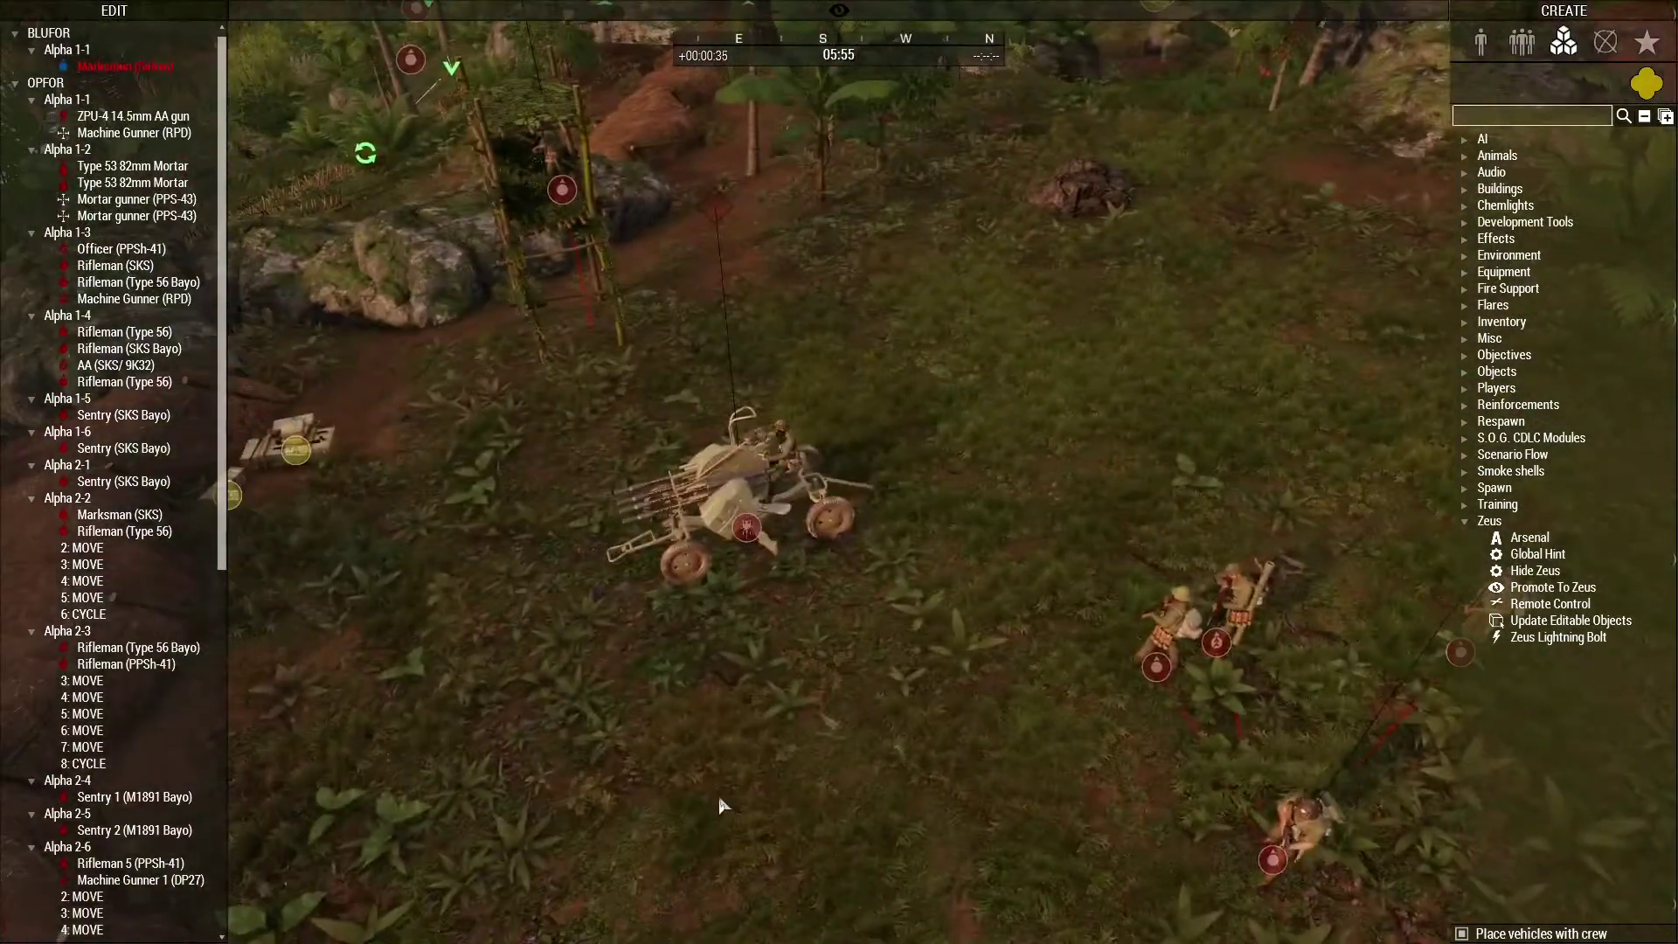
key(d)
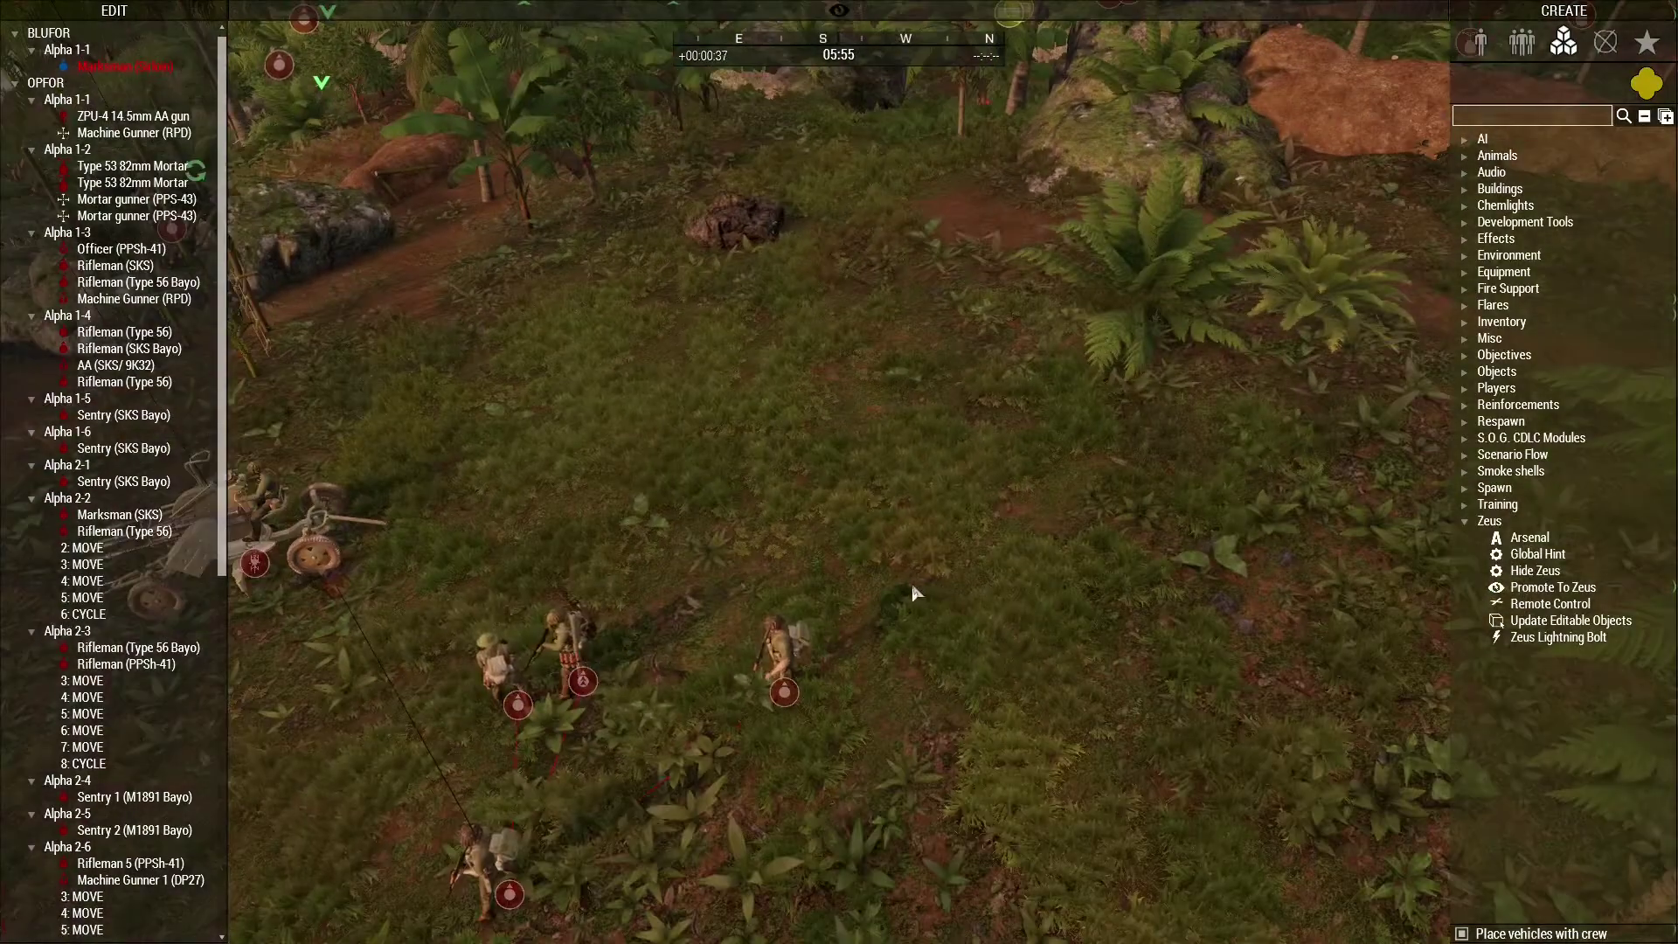
Search the area around the ruined temple across the river delta for units of the third site.
key(w)
right_drag(911, 594, 286, 519)
key(w)
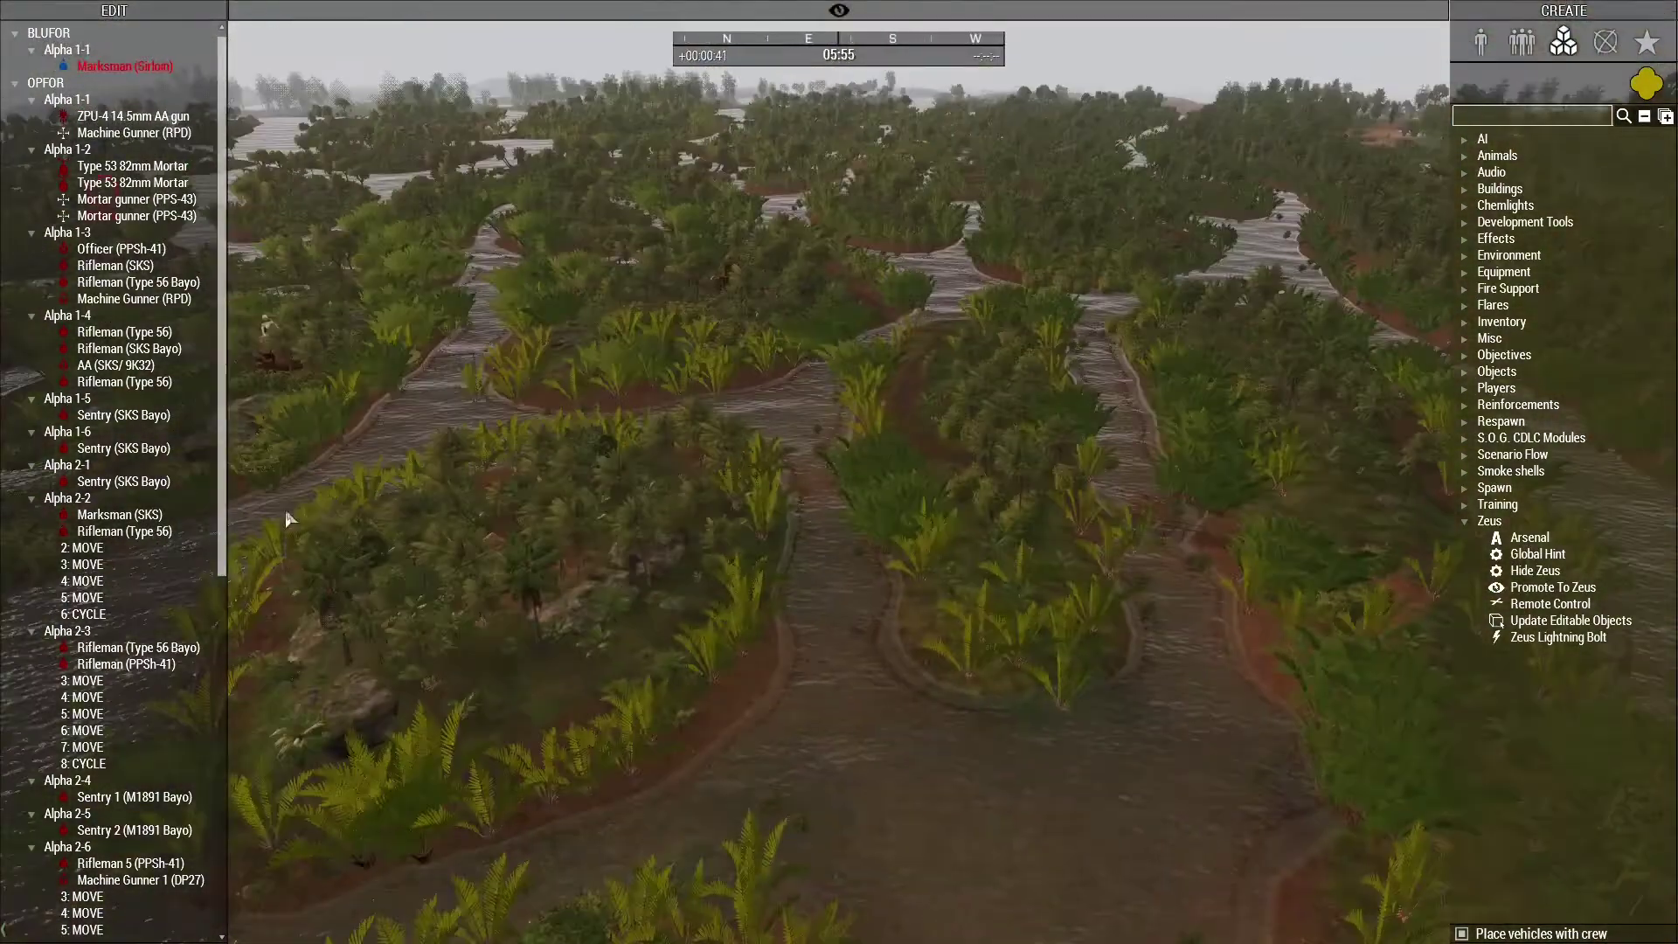
key(w)
right_drag(933, 566, 70, 573)
key(w)
key(z)
key(d)
key(w)
key(z)
key(q)
key(w)
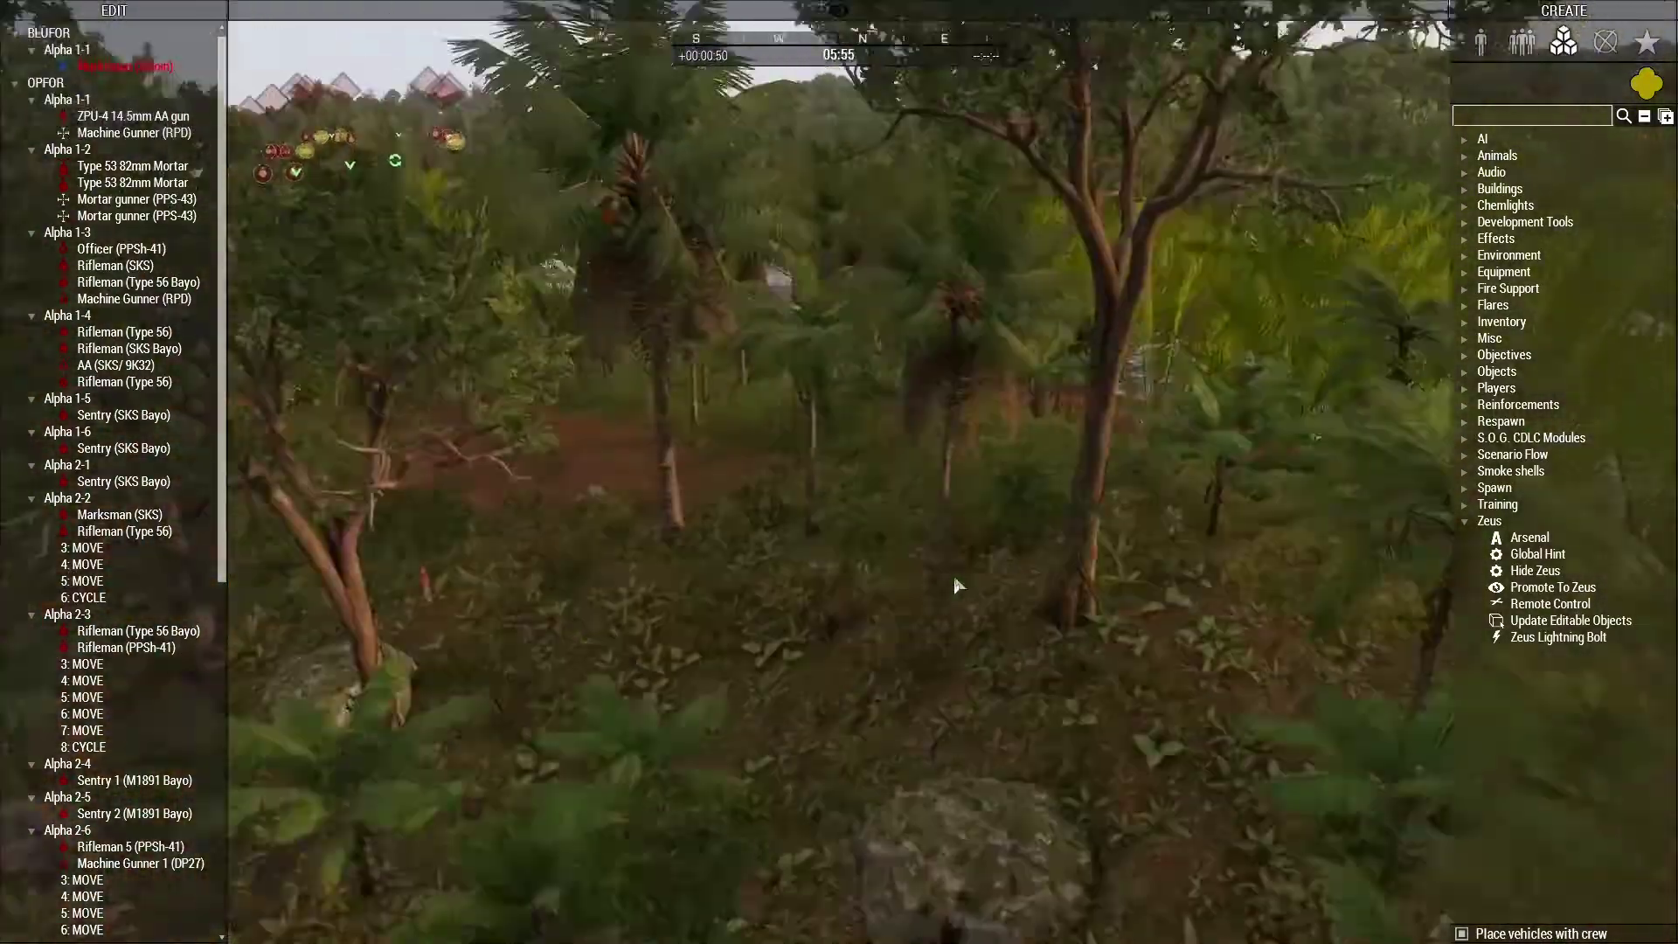
right_drag(955, 585, 694, 600)
key(w)
key(z)
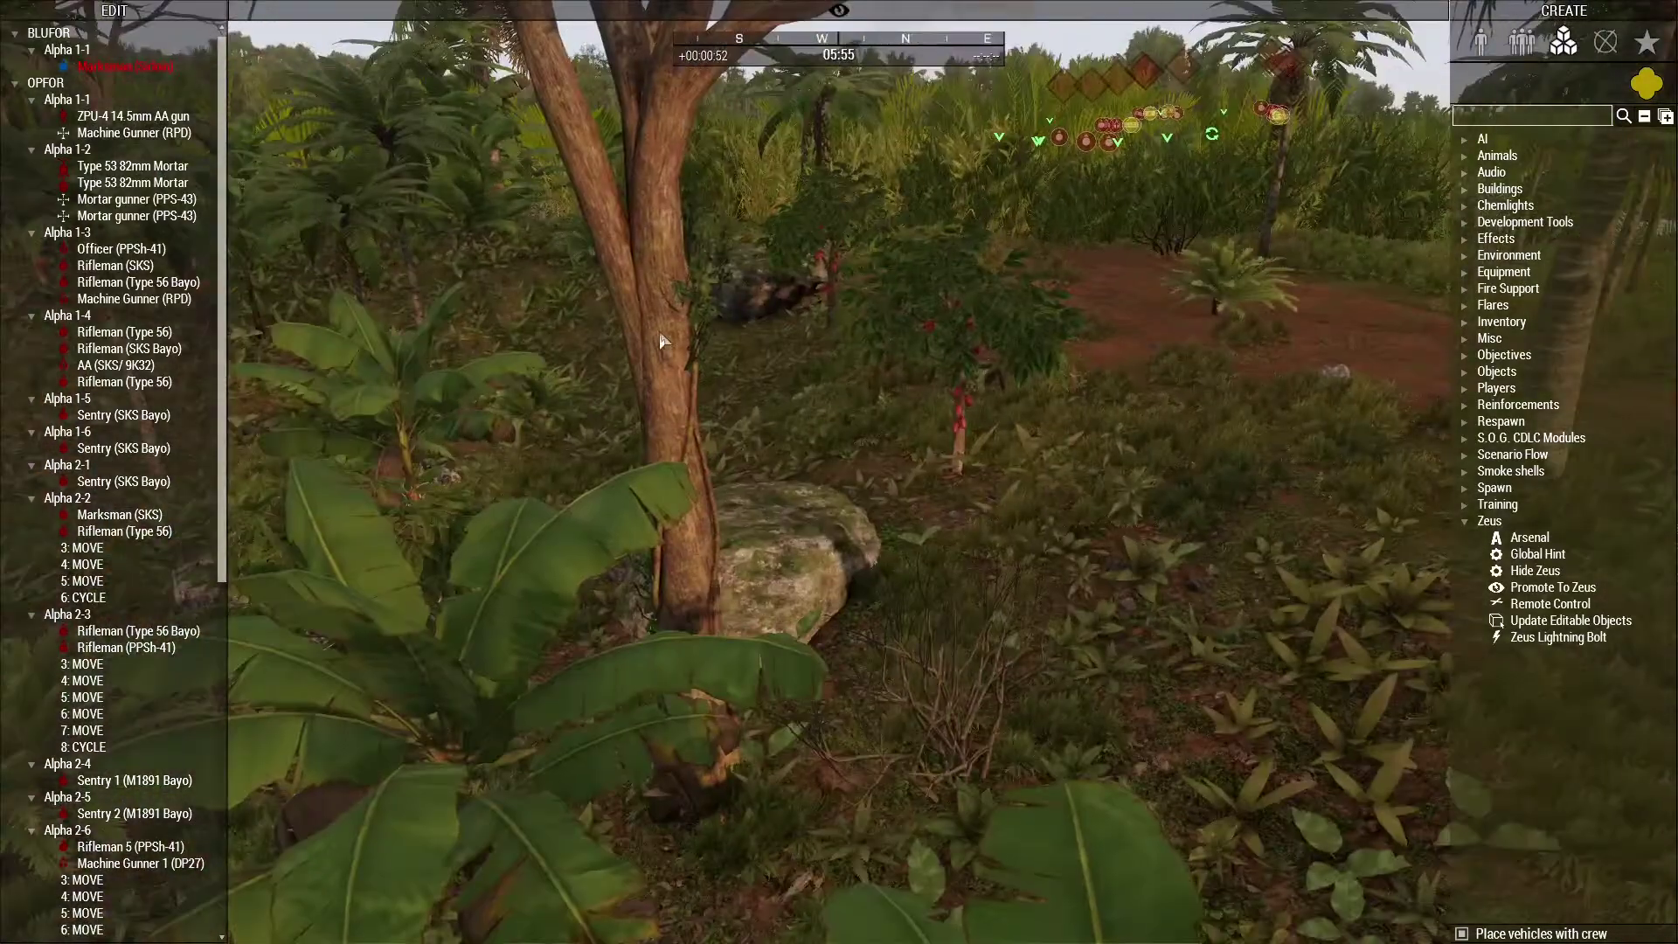
right_drag(940, 437, 630, 472)
key(d)
key(a)
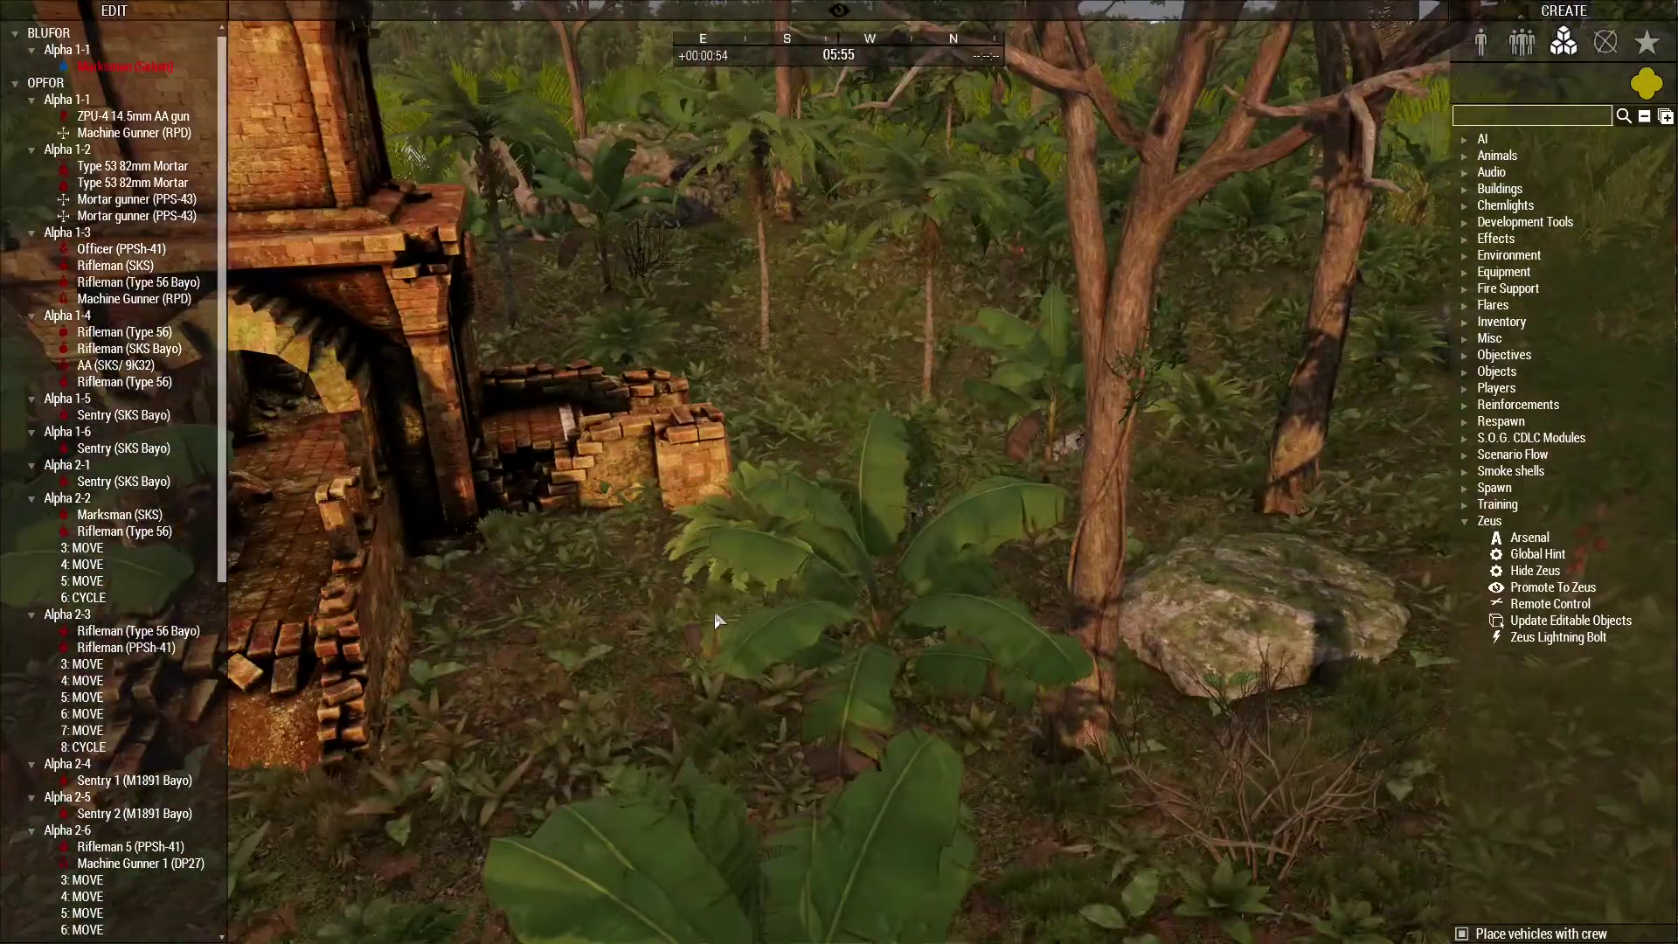
key(w)
right_drag(647, 577, 916, 573)
key(s)
key(a)
key(s)
key(q)
right_drag(589, 579, 548, 636)
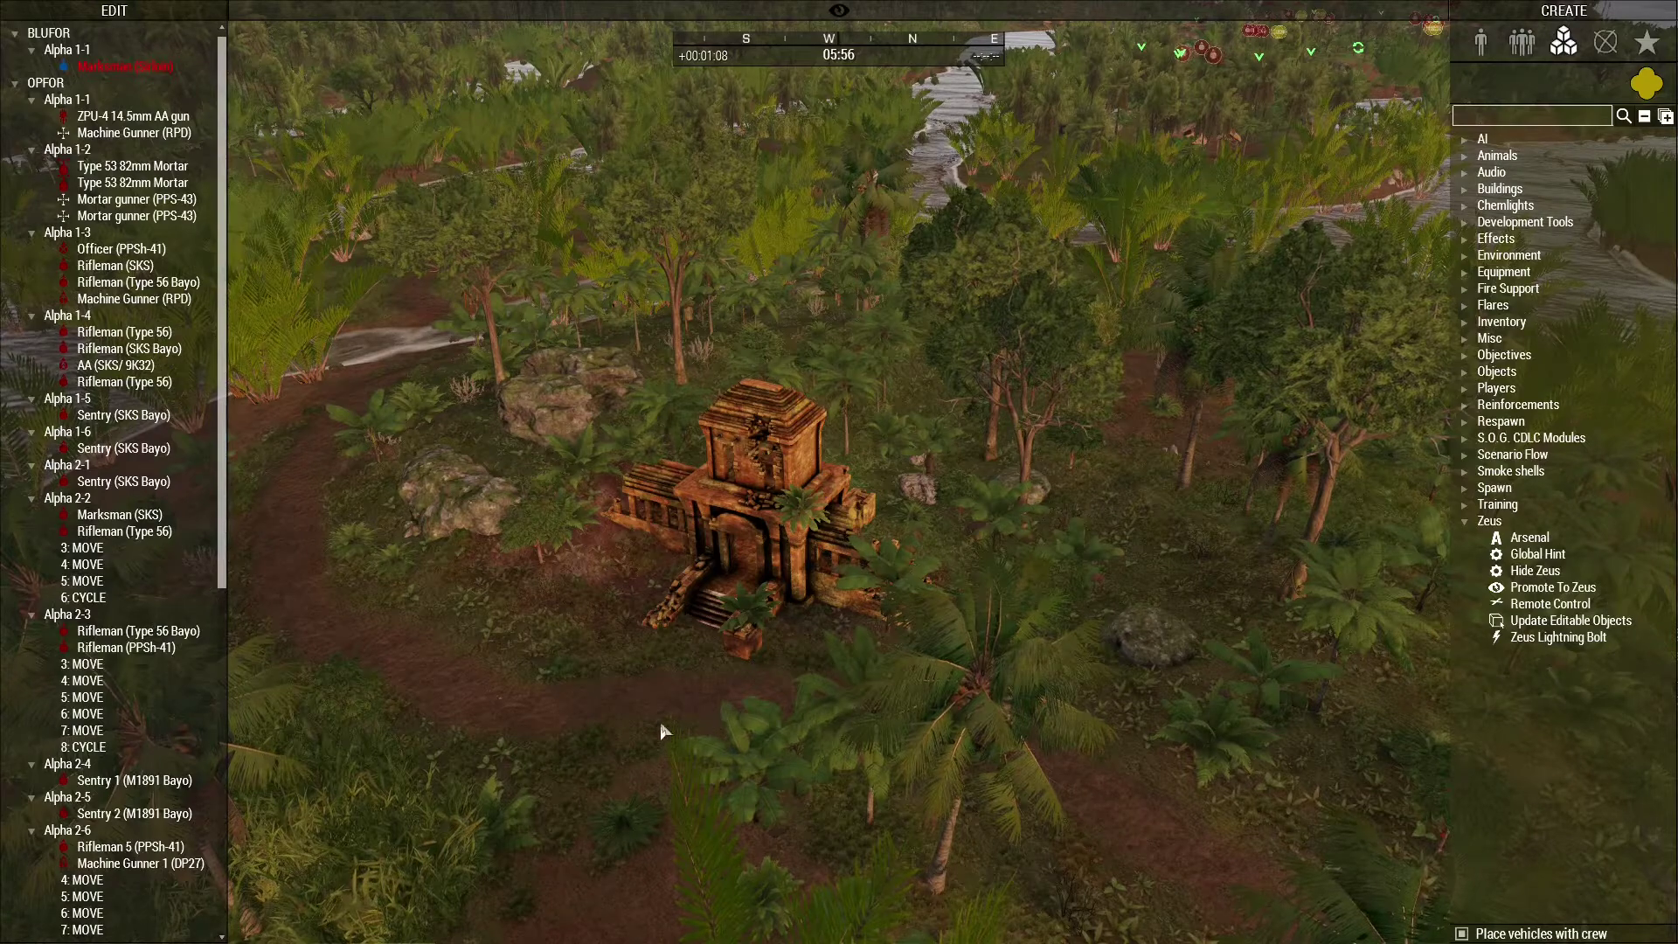
key(d)
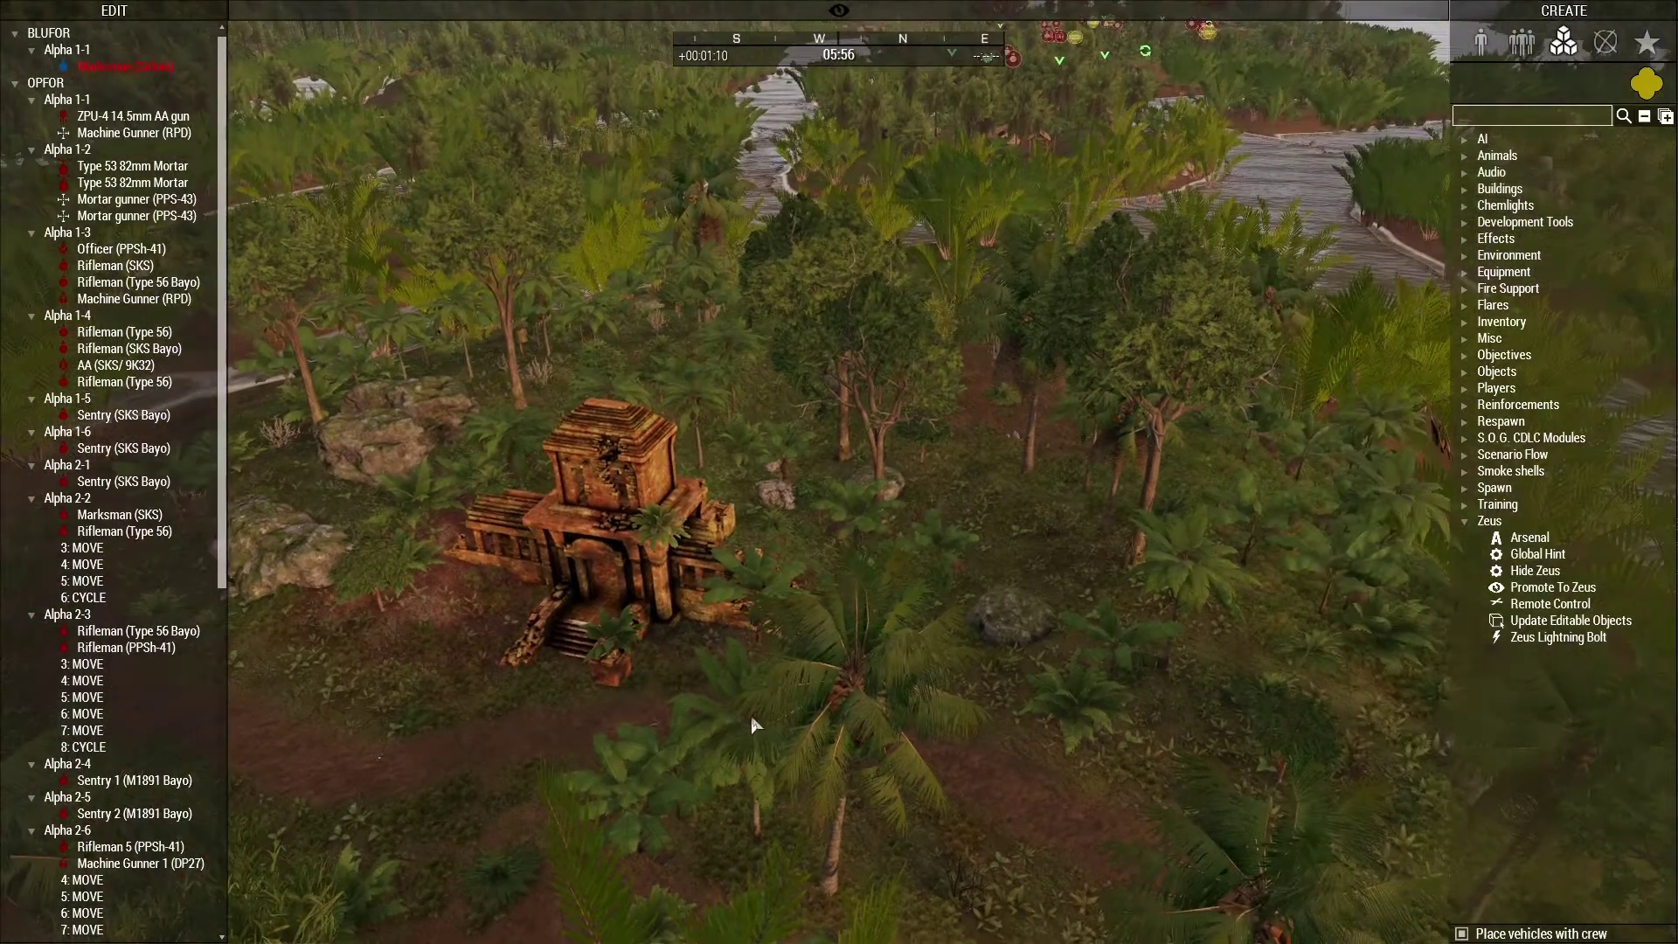
Survey the sites from above the player's island and end the playtest to return to the editor.
key(a)
right_drag(532, 742, 1049, 657)
key(s)
key(d)
right_drag(731, 704, 1189, 712)
key(w)
key(d)
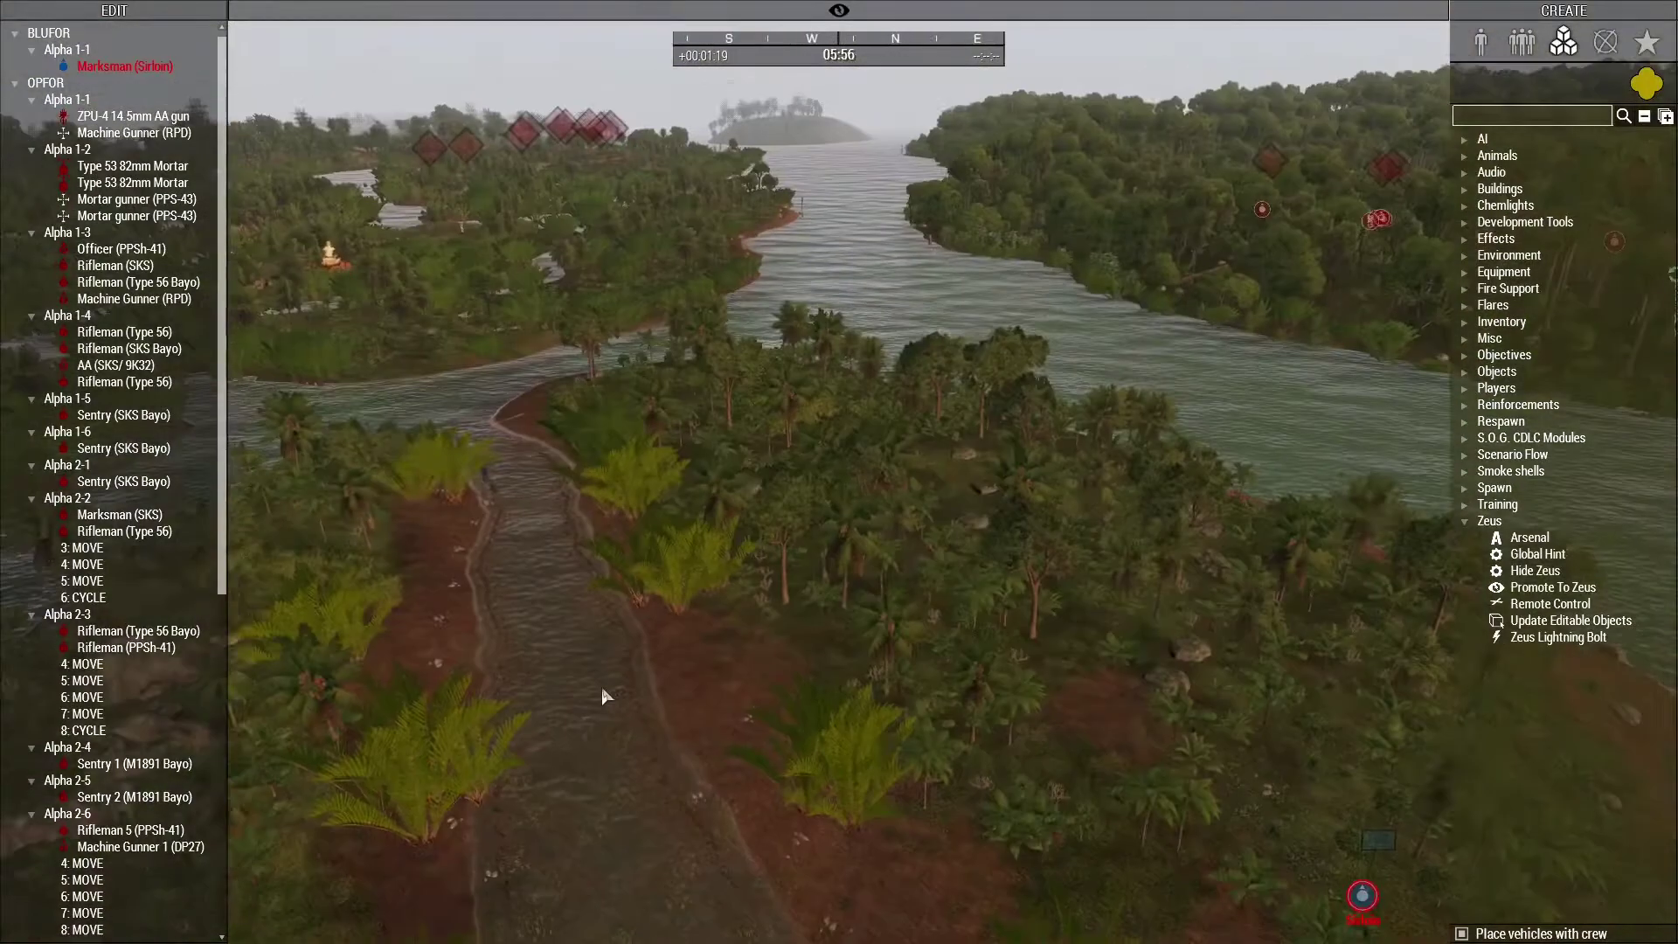
key(Escape)
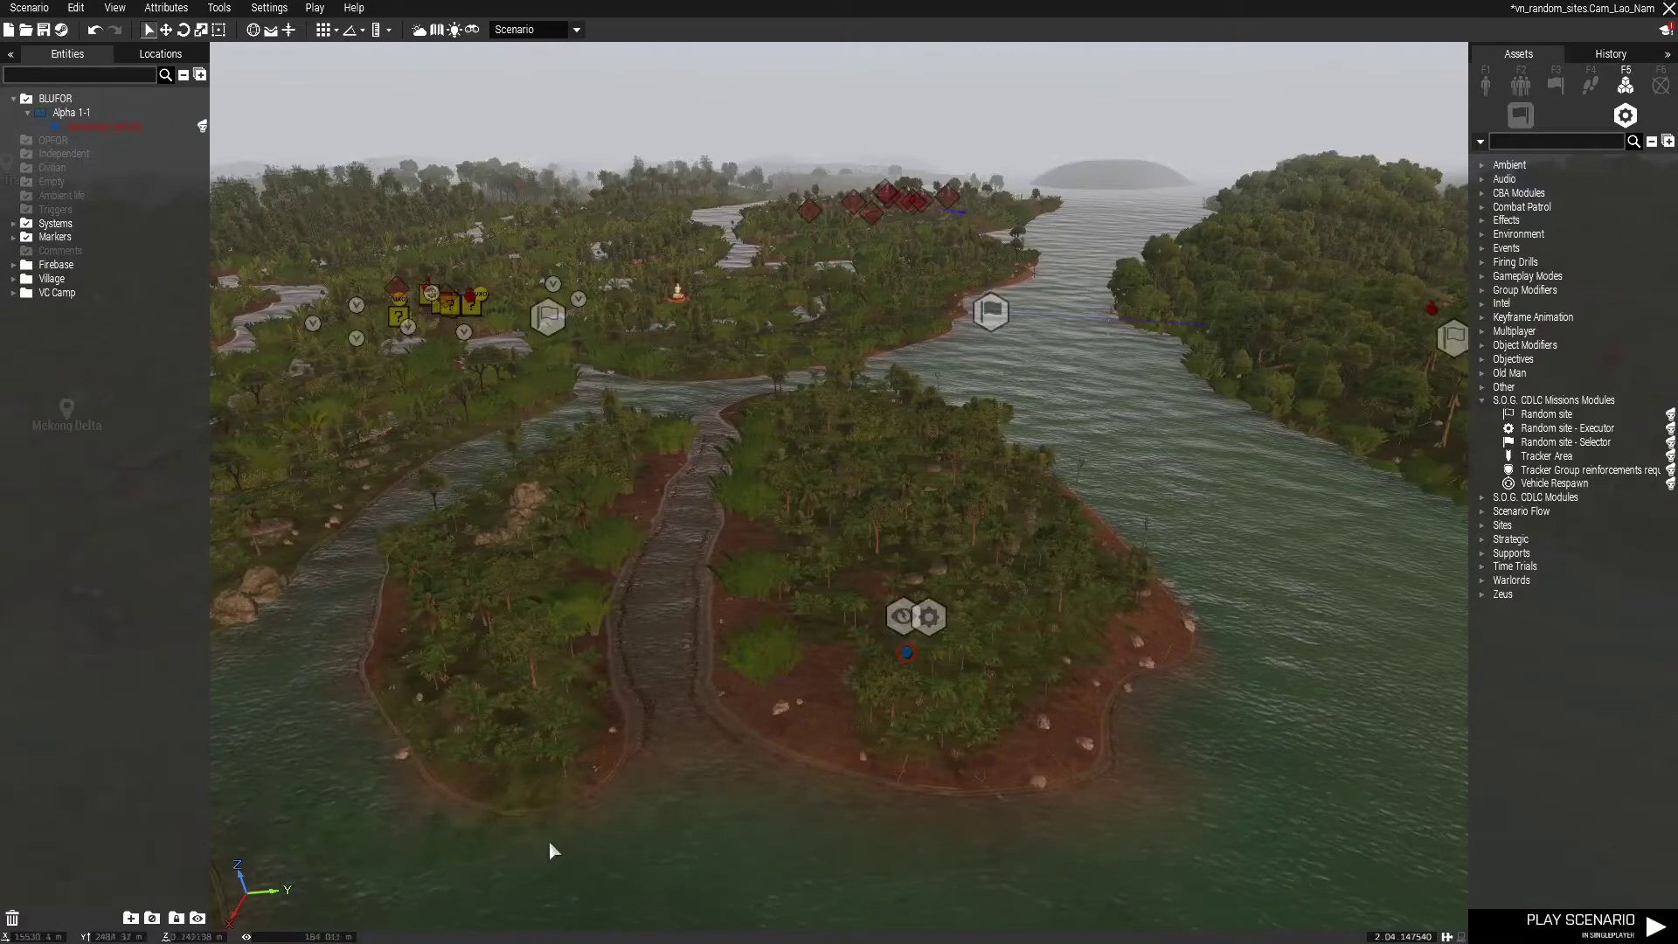
right_drag(607, 898, 737, 900)
key(w)
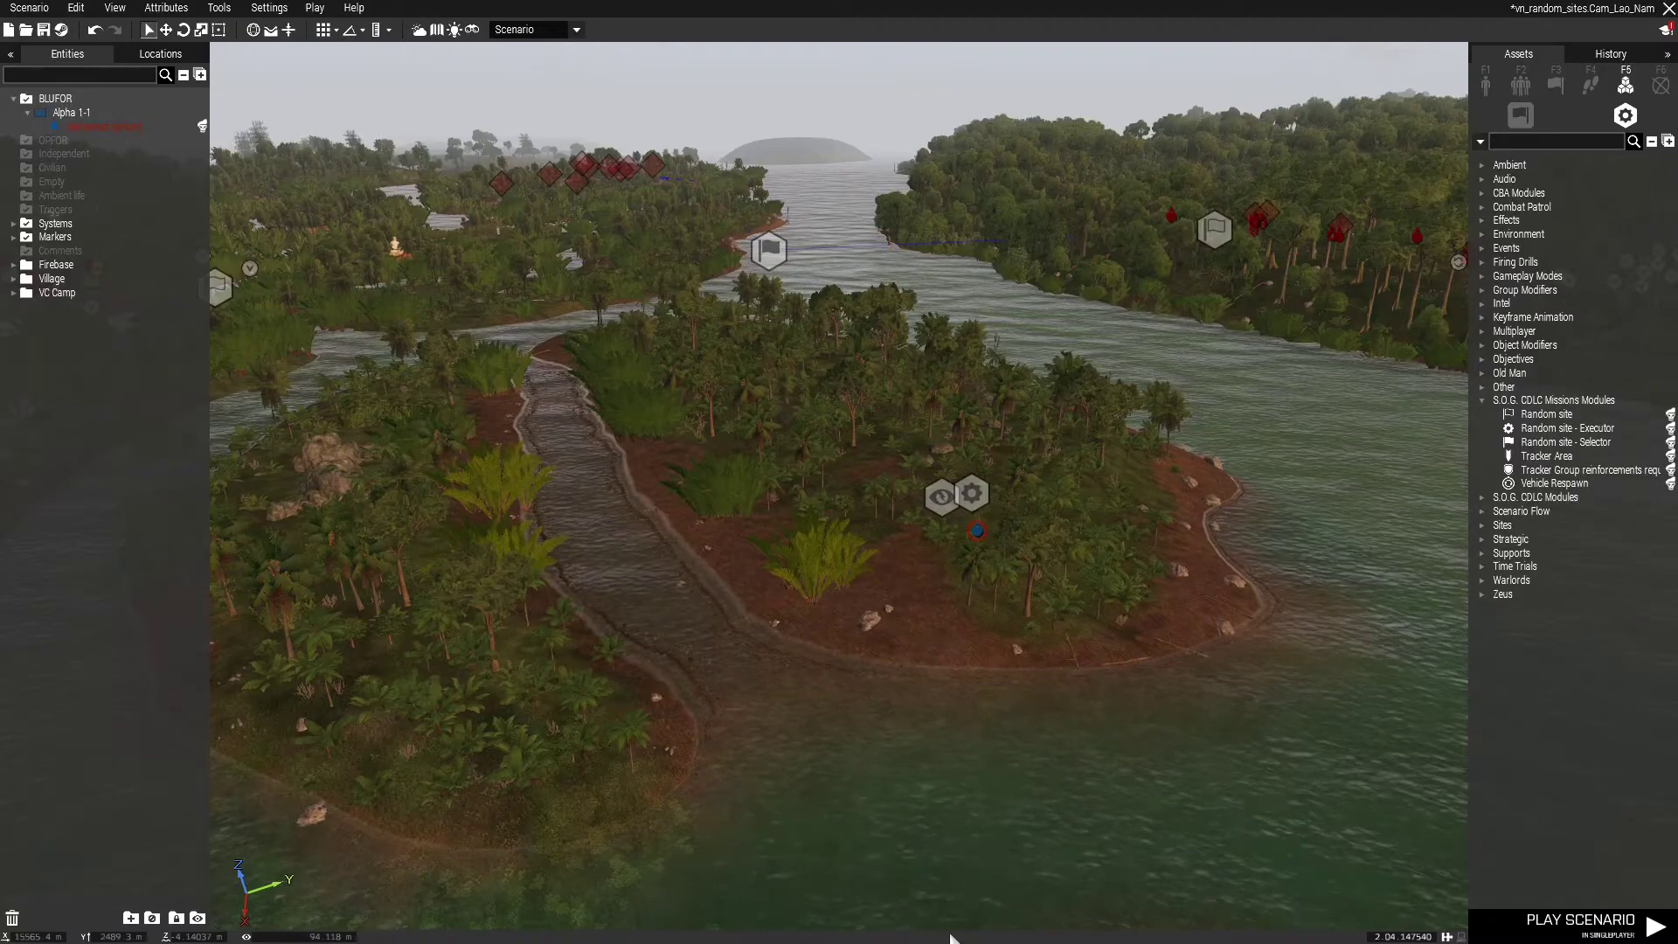
right_drag(951, 938, 872, 871)
key(w)
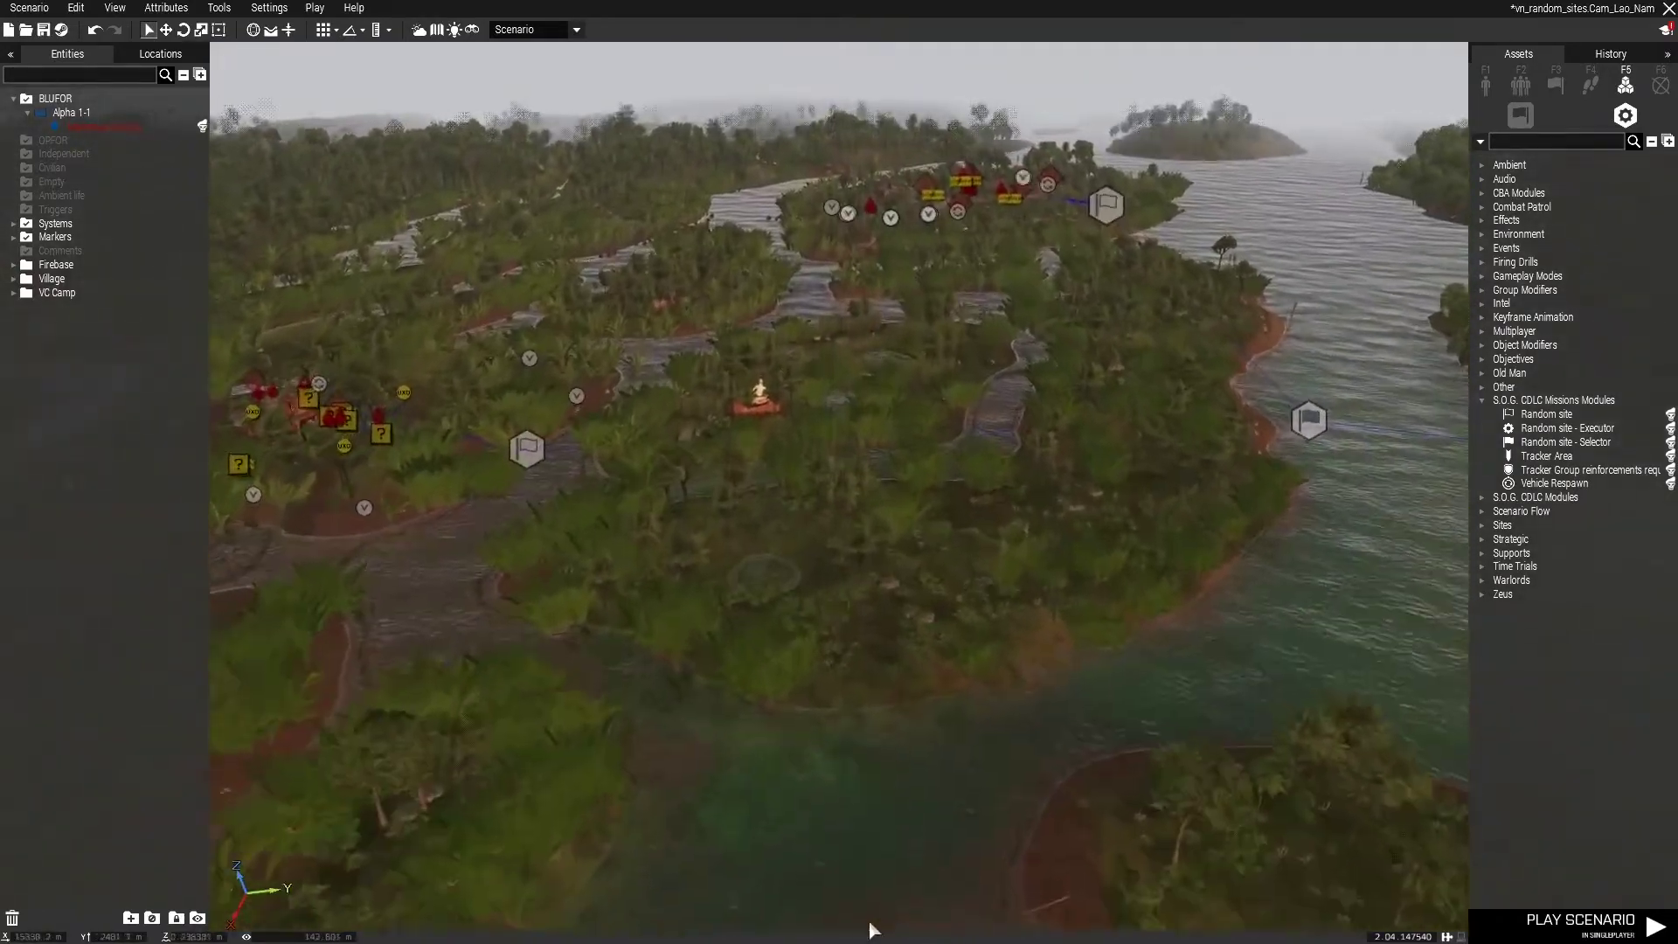
key(w)
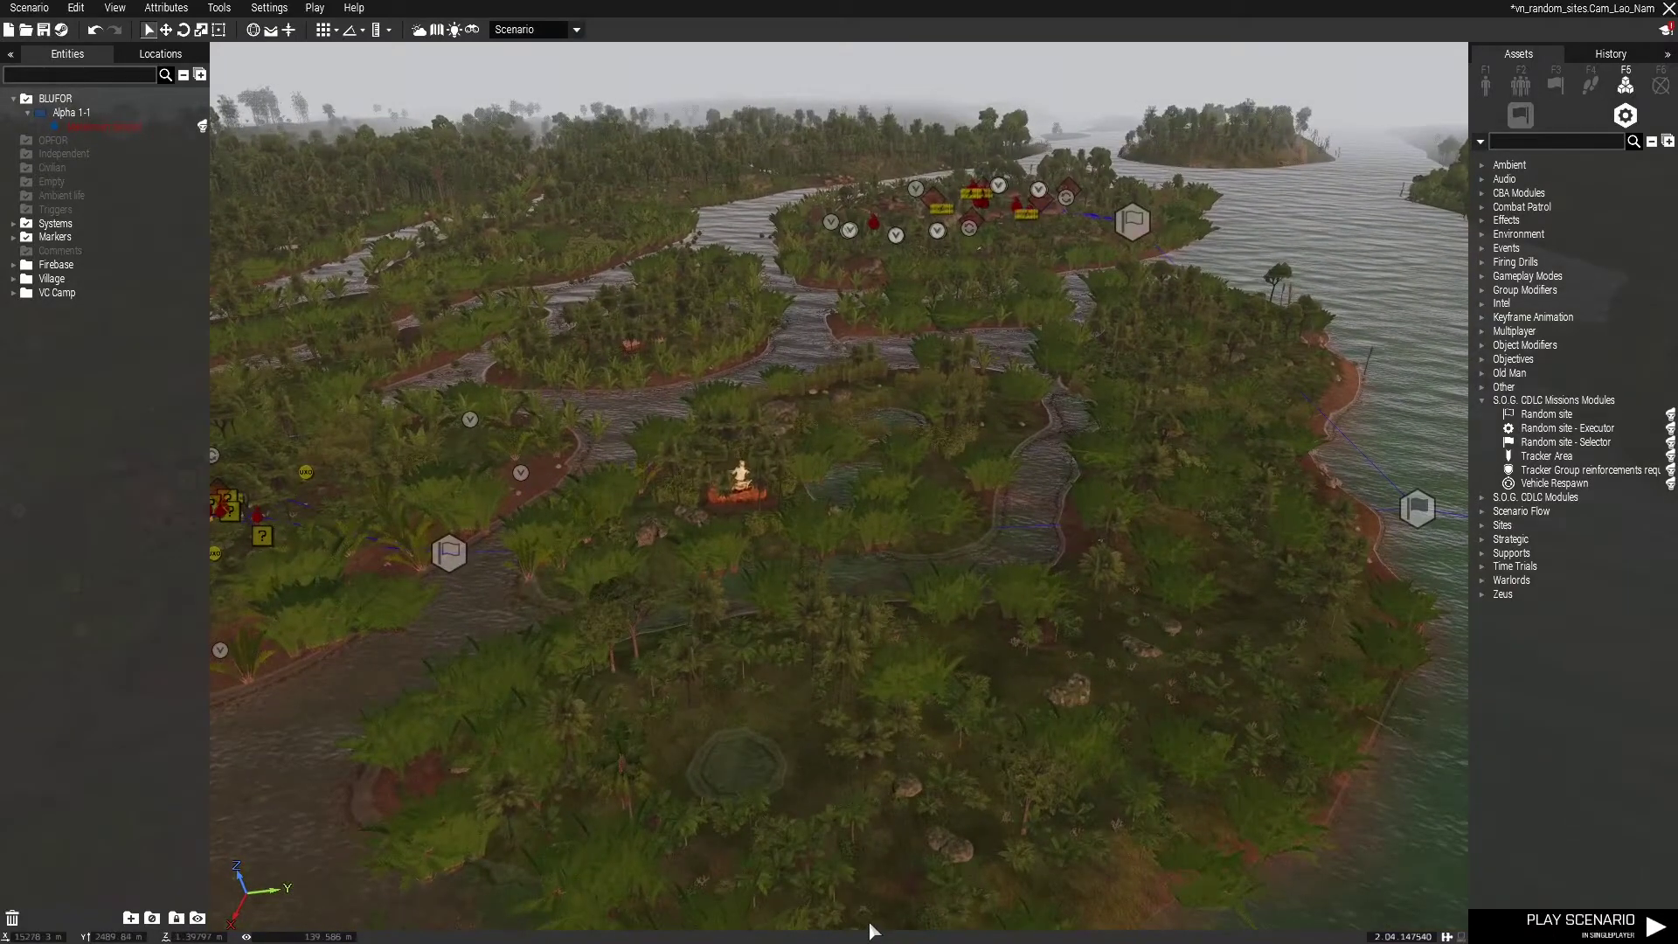